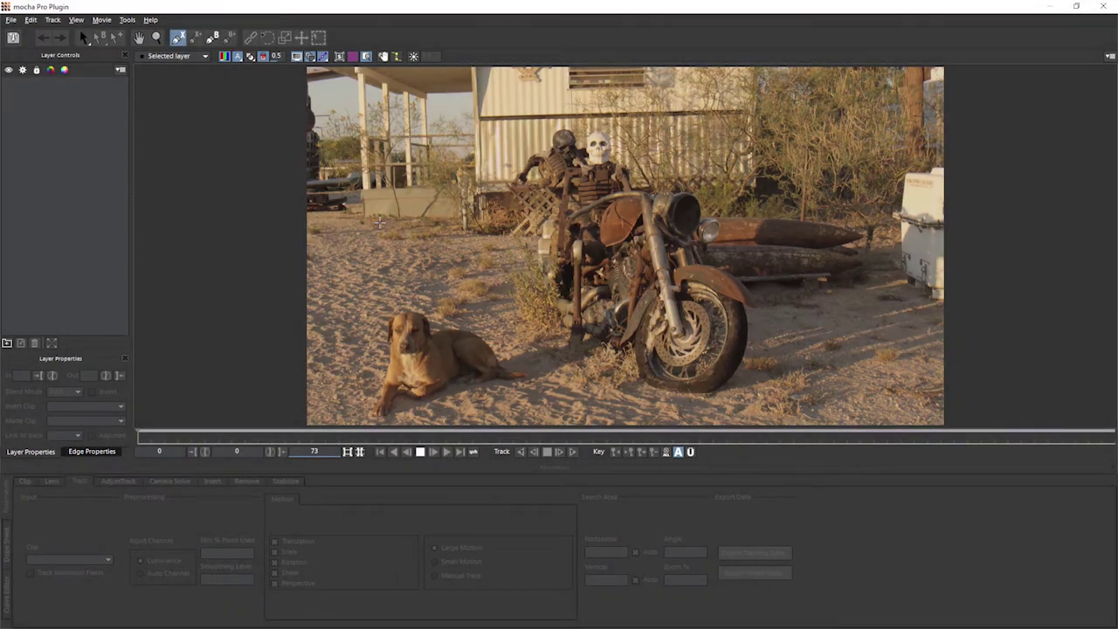
# Draw a closed four-point X-Spline around the sandy ground and fence area between the dog and the motorcycle
pyautogui.click(382, 224)
pyautogui.click(481, 163)
pyautogui.click(543, 253)
pyautogui.click(453, 281)
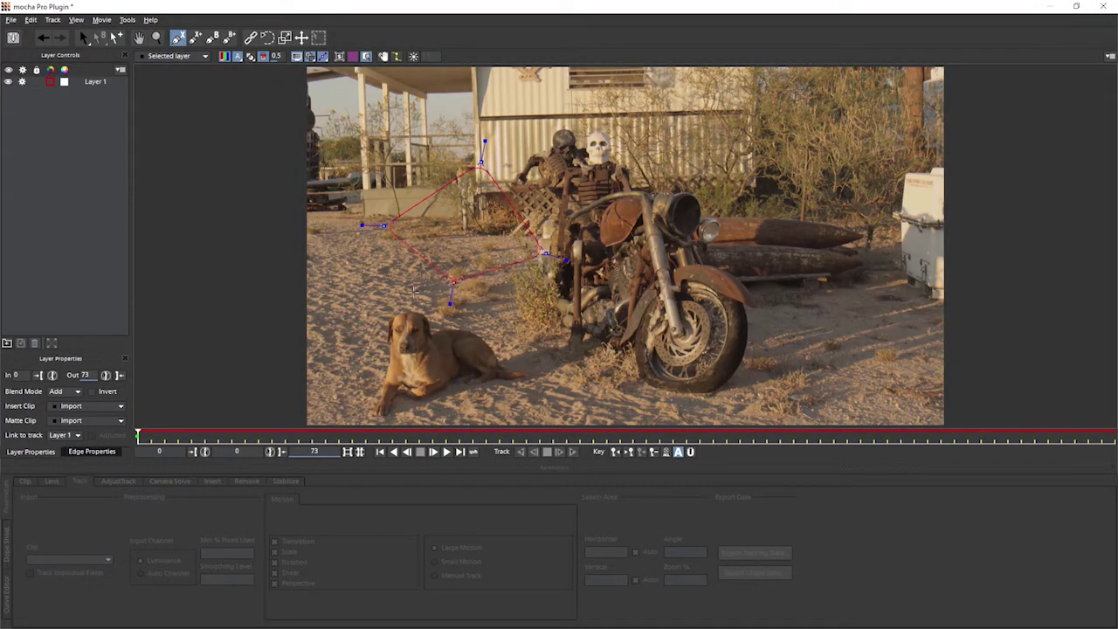
pyautogui.rightClick(421, 289)
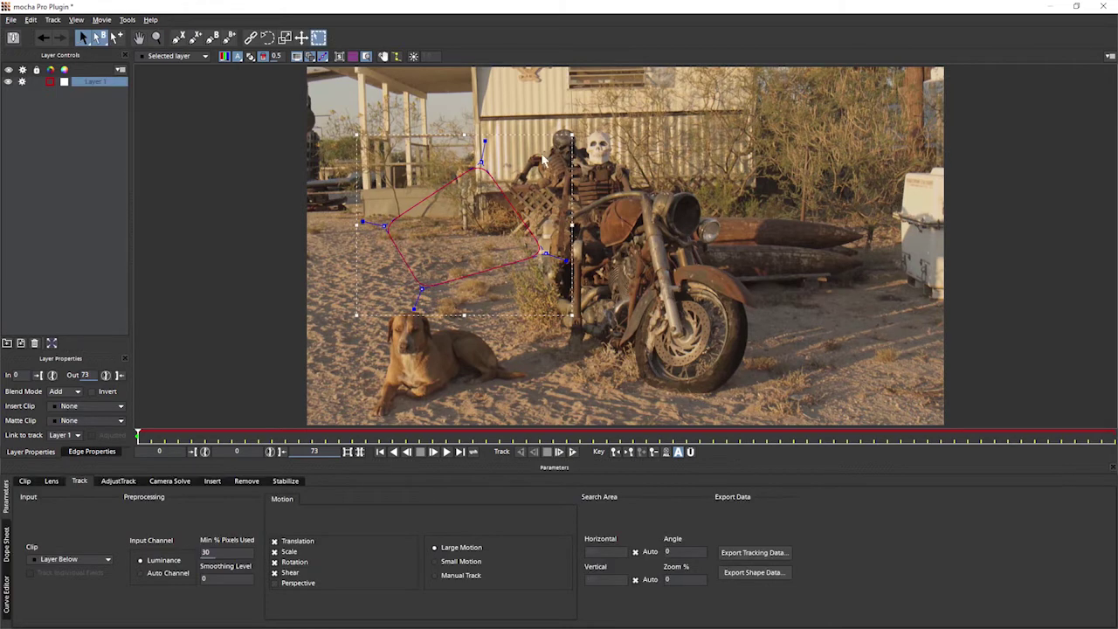
# Reposition the X-Spline's upper, right and lower points to shrink the shape onto the sand in front of the low wall
pyautogui.press('z')
pyautogui.moveTo(477, 286); pyautogui.dragTo(545, 277)
pyautogui.press('x')
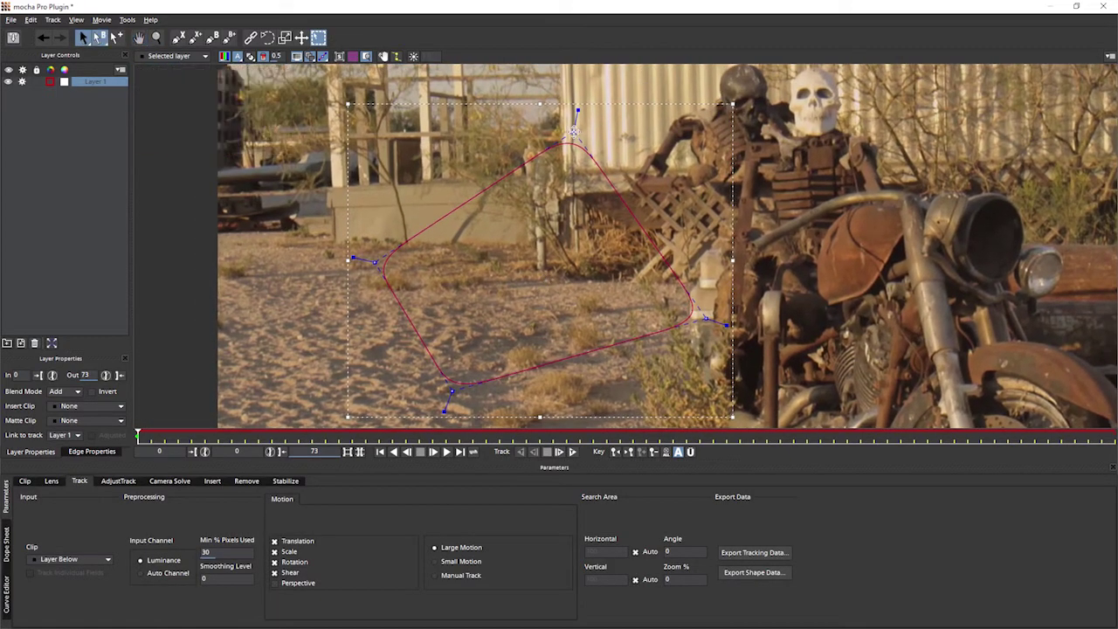
pyautogui.moveTo(573, 131); pyautogui.dragTo(501, 212)
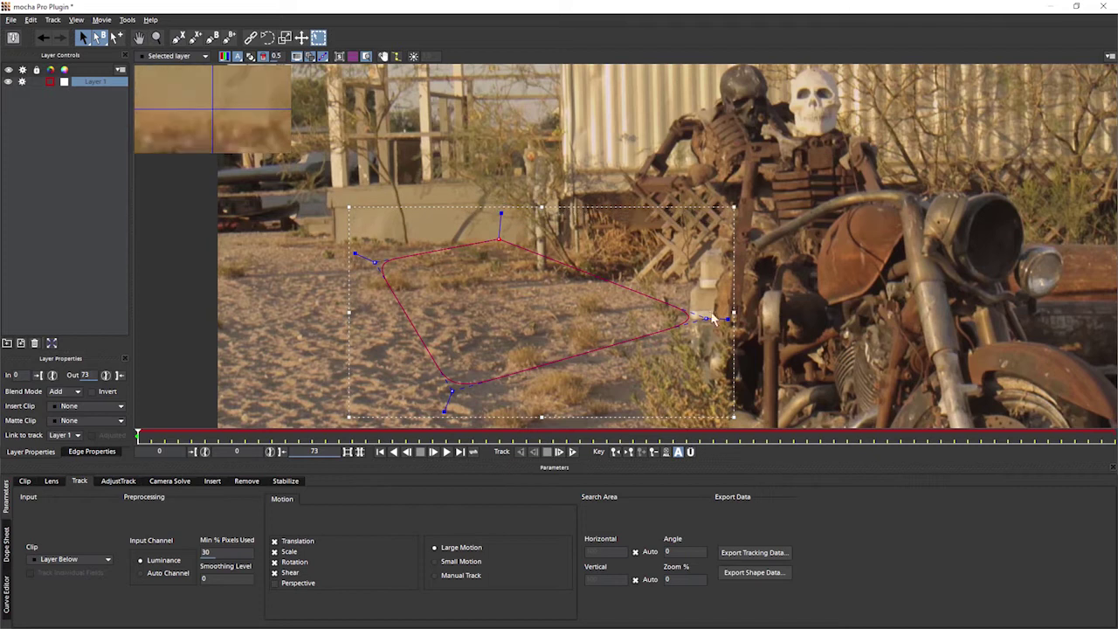
pyautogui.moveTo(715, 319); pyautogui.dragTo(566, 311)
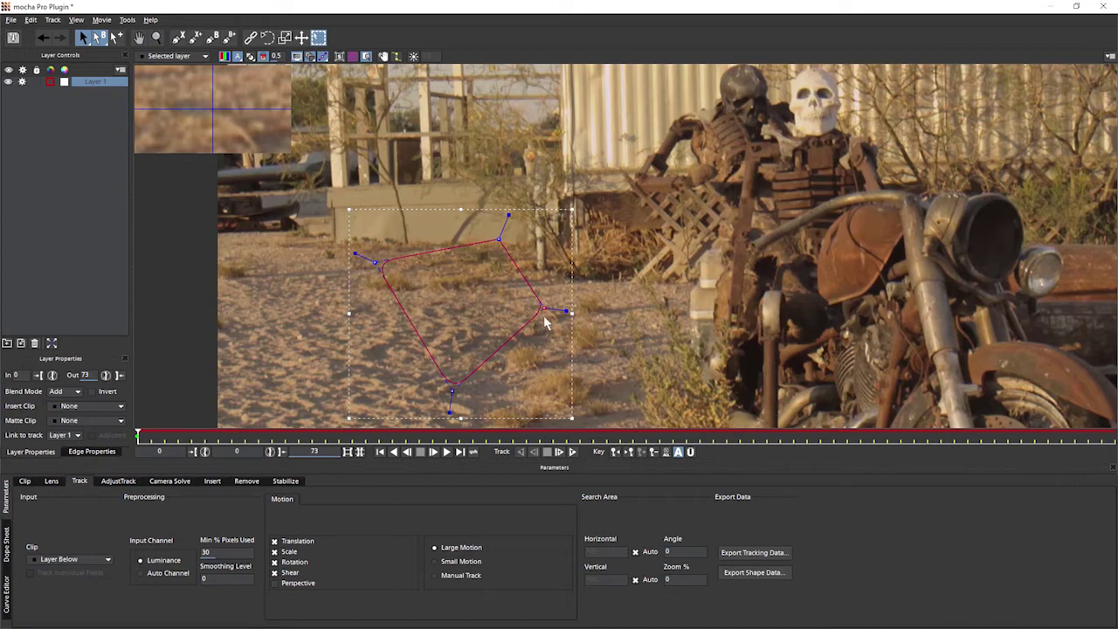
pyautogui.moveTo(543, 308); pyautogui.dragTo(544, 282)
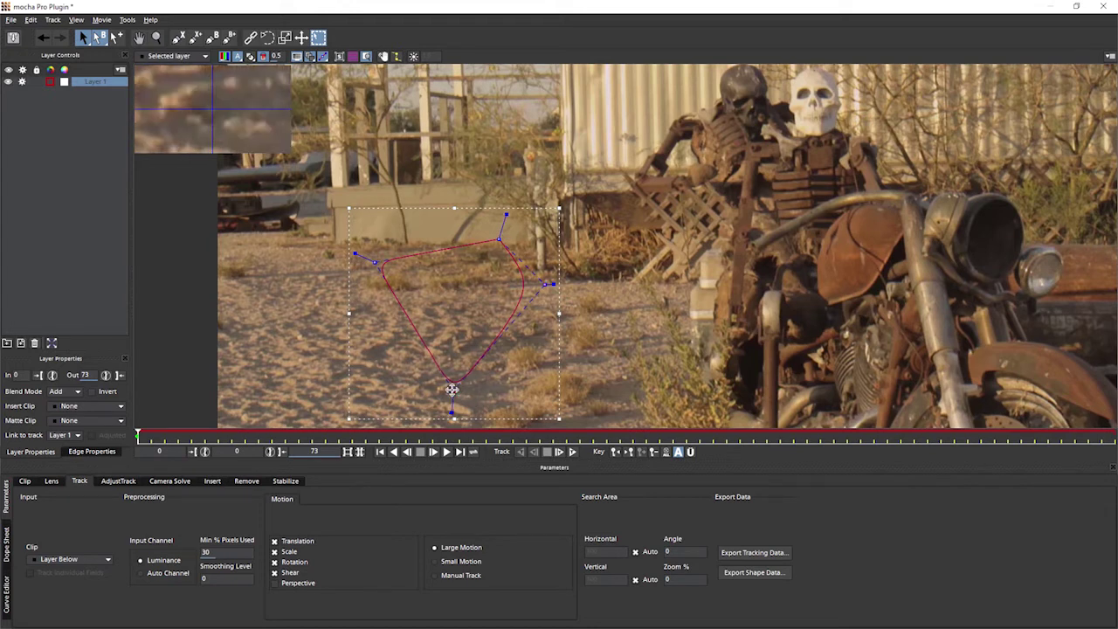
pyautogui.moveTo(453, 393); pyautogui.dragTo(429, 349)
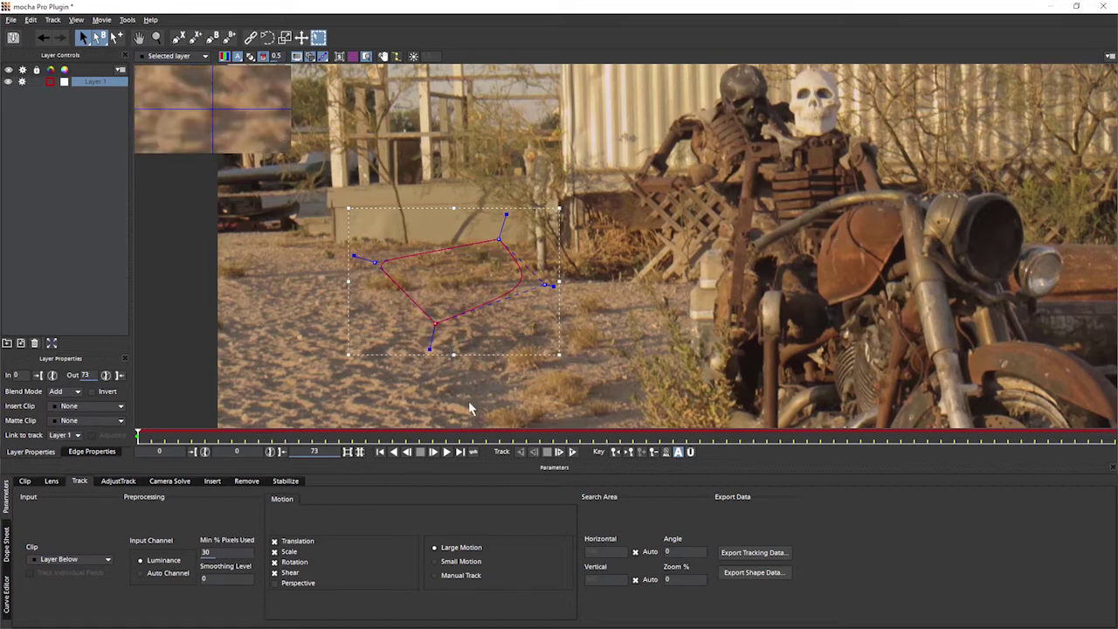
# Hide the transform bounding box and adjust the X-Spline handles so that all four corners are sharp
pyautogui.click(320, 40)
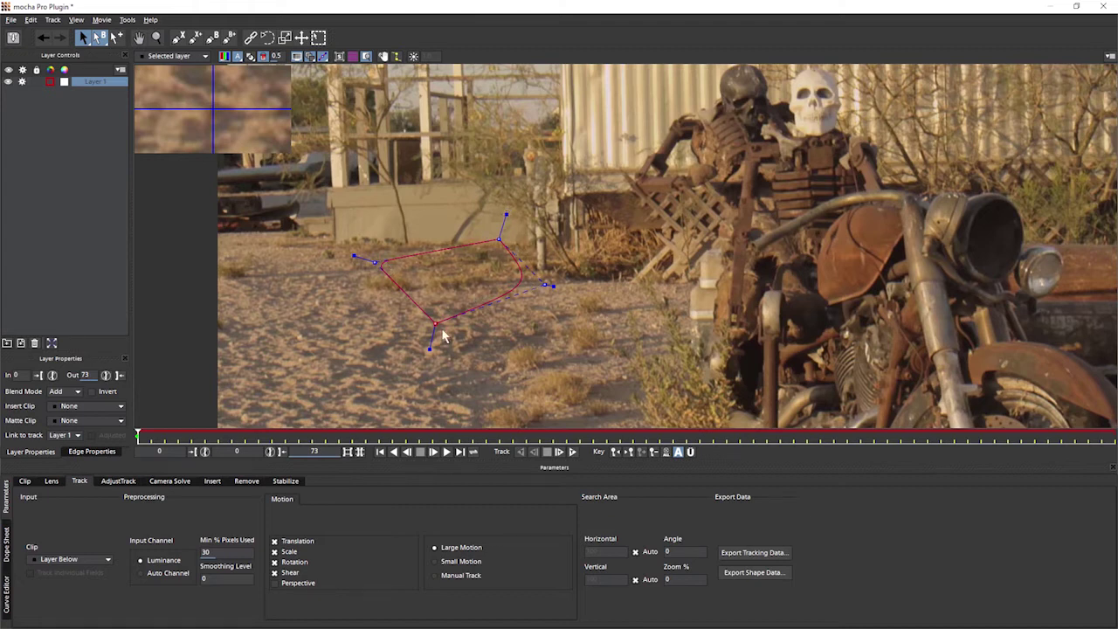
pyautogui.moveTo(506, 214); pyautogui.dragTo(502, 238)
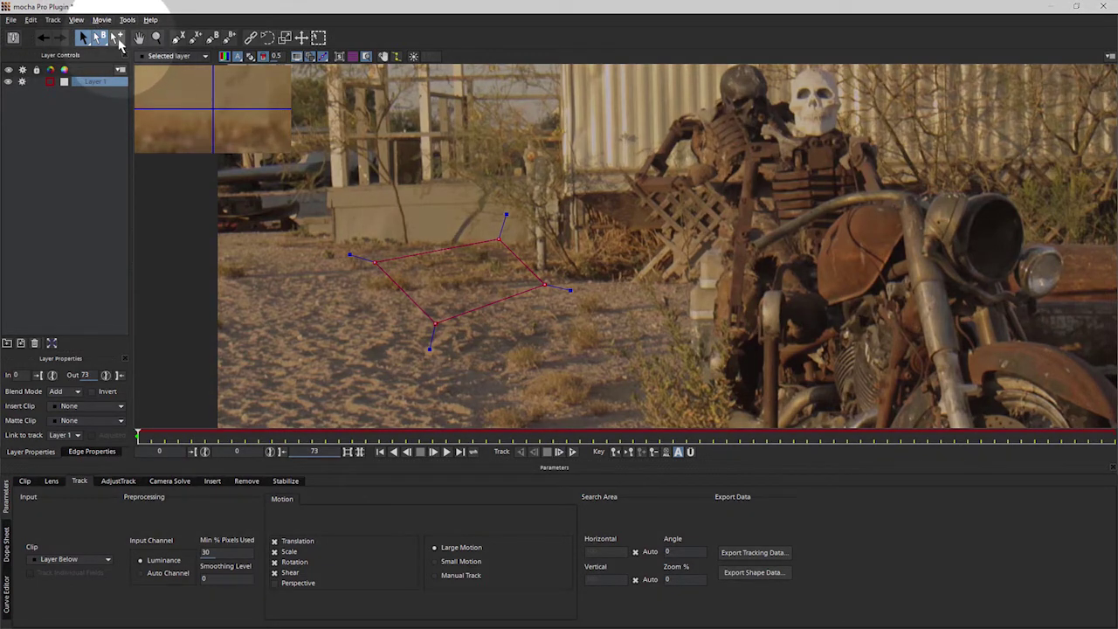
# Add three points to the X-Spline, on its upper, lower-left and lower-right edges, pulling each one outward
pyautogui.click(118, 40)
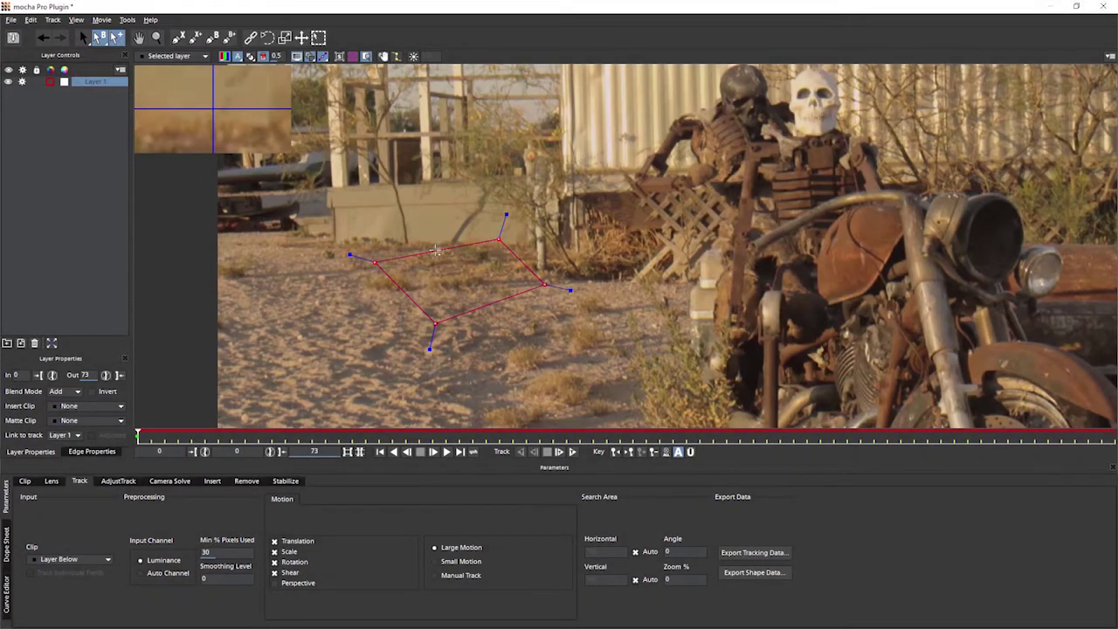
pyautogui.moveTo(438, 250); pyautogui.dragTo(427, 209)
pyautogui.moveTo(402, 291); pyautogui.dragTo(387, 300)
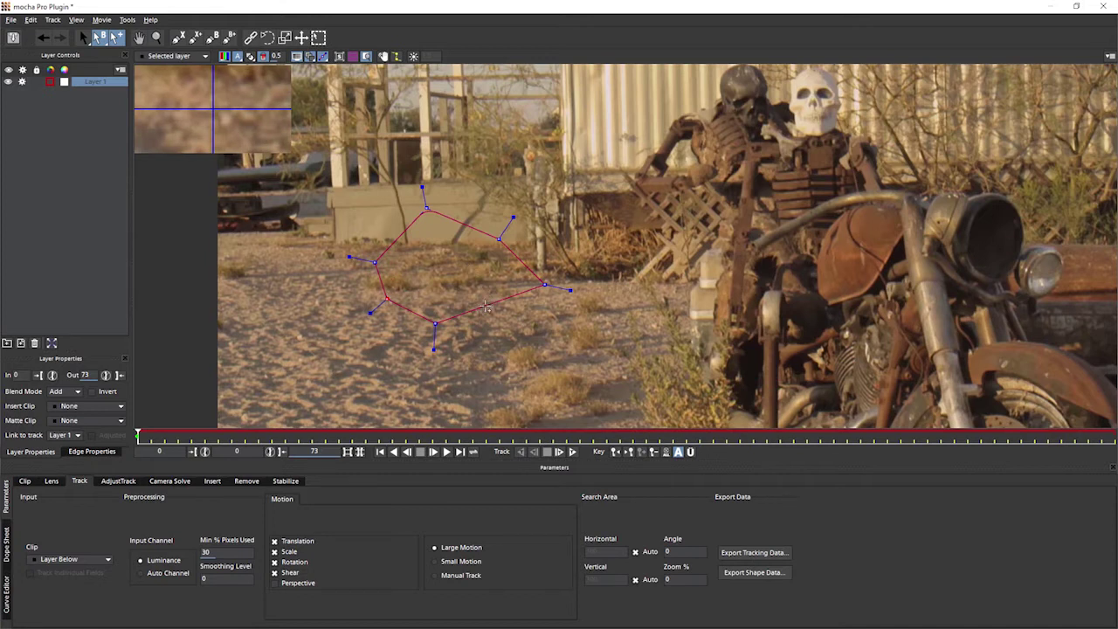
pyautogui.moveTo(495, 303); pyautogui.dragTo(504, 327)
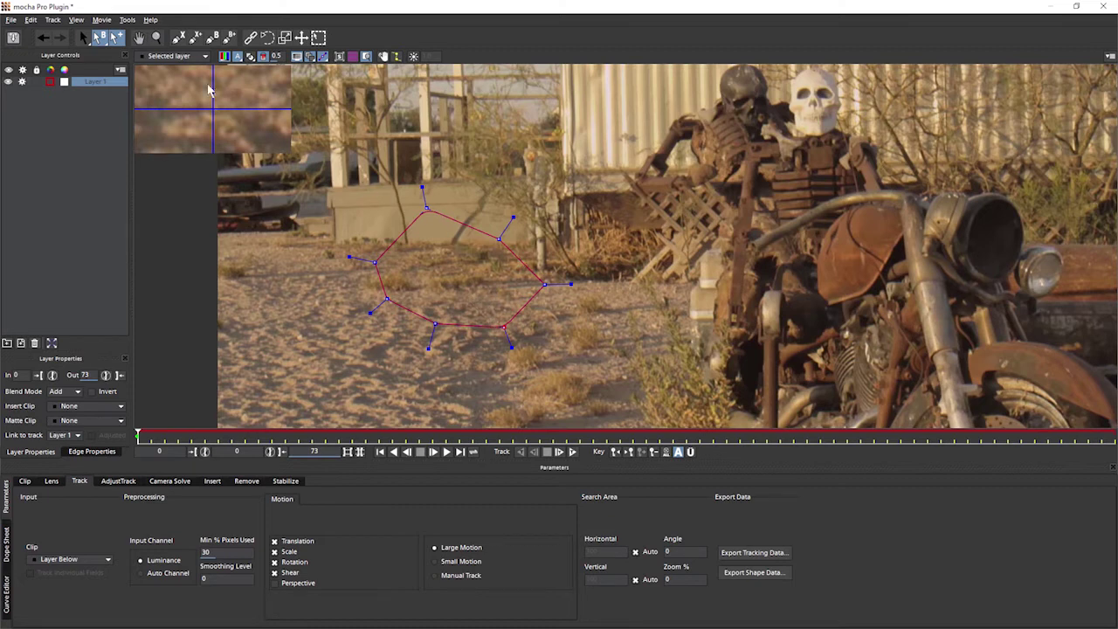
# Reposition the spline's two uppermost points to reshape its upper edge, and select both with a marquee
pyautogui.click(83, 37)
pyautogui.moveTo(499, 239)
pyautogui.mouseDown()
pyautogui.moveTo(507, 254)
pyautogui.moveTo(494, 218)
pyautogui.mouseUp()
pyautogui.moveTo(424, 210); pyautogui.dragTo(416, 231)
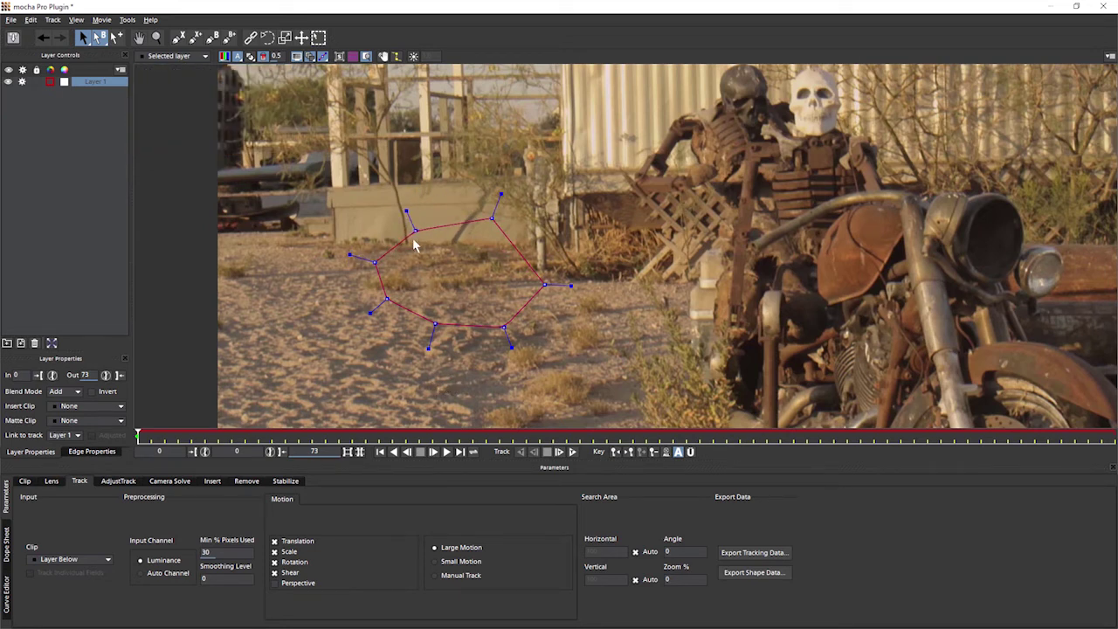
pyautogui.moveTo(371, 137); pyautogui.dragTo(522, 258)
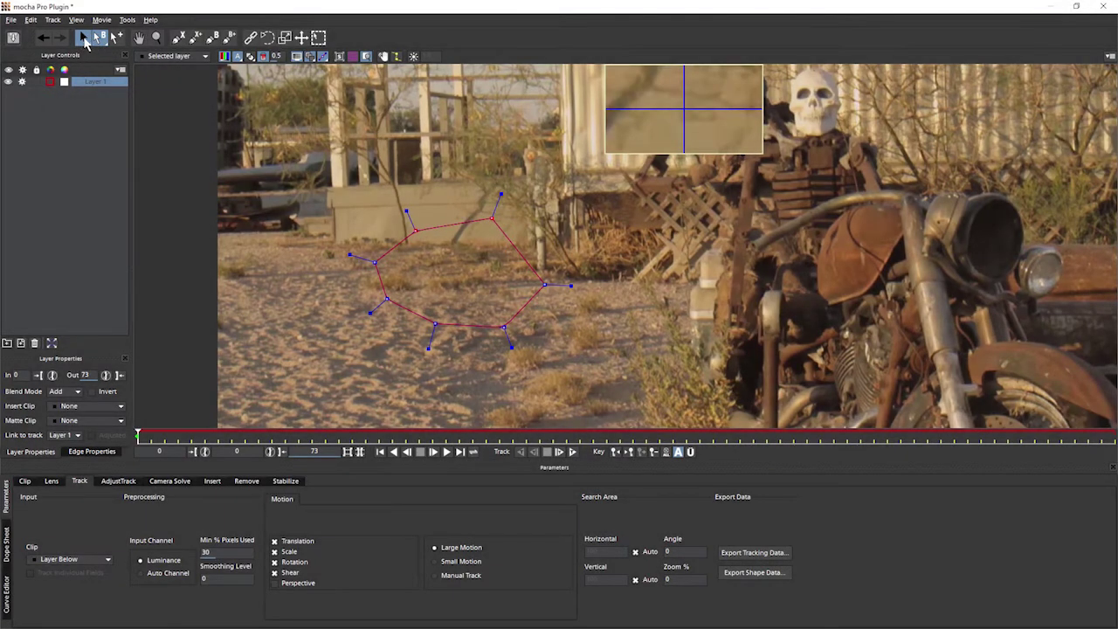
# Switch to Lasso Selection and encircle different groups of the spline's points to select them
pyautogui.click(85, 41)
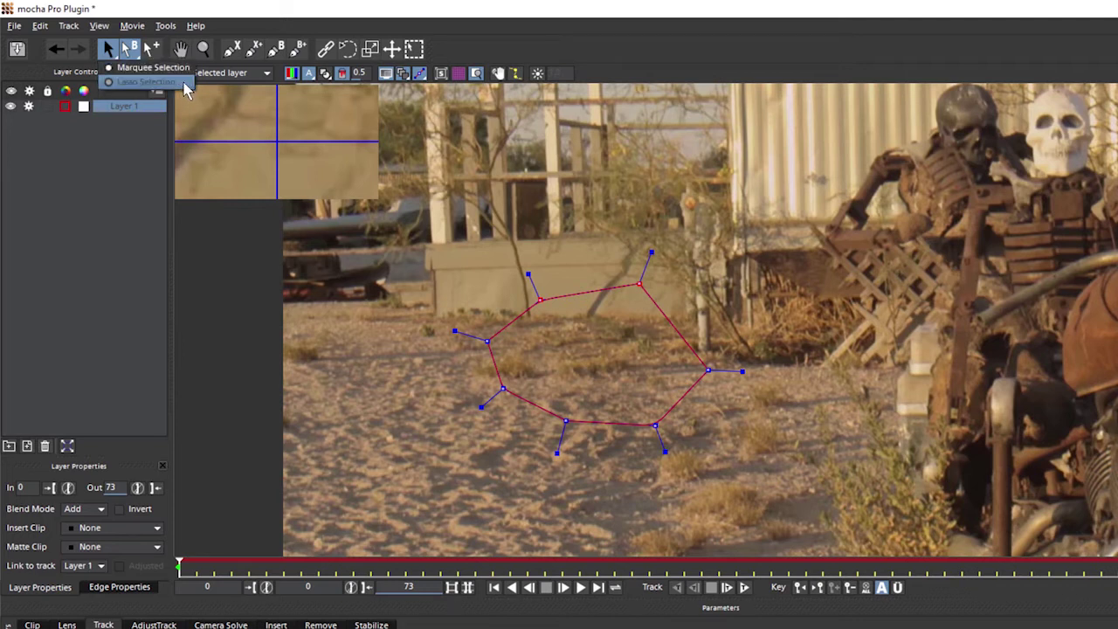
pyautogui.click(185, 84)
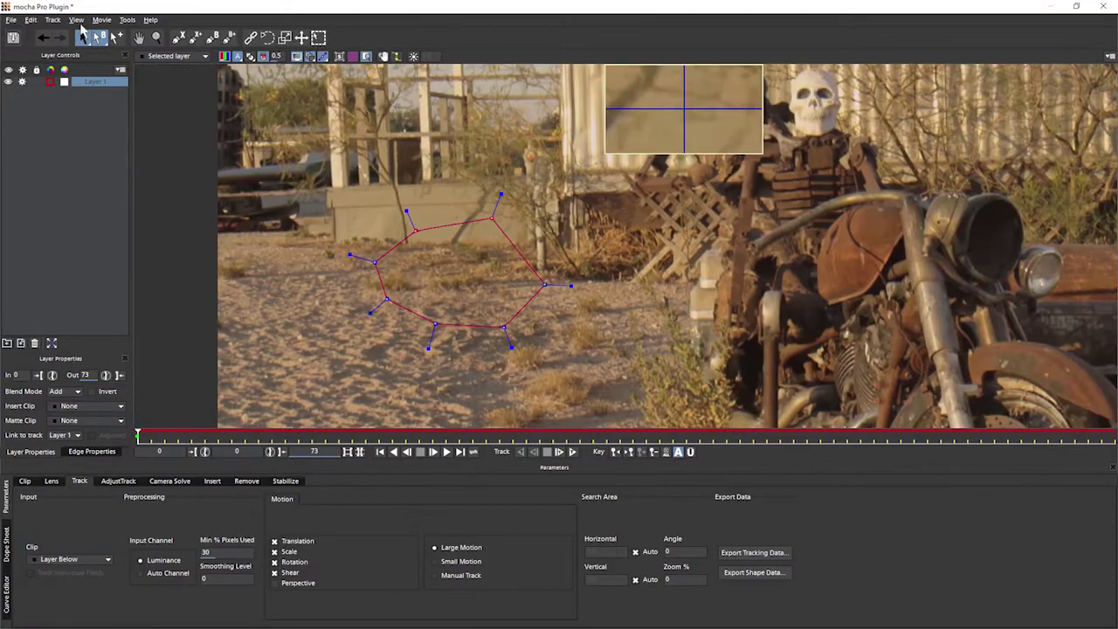
pyautogui.moveTo(450, 140)
pyautogui.mouseDown()
pyautogui.moveTo(414, 138)
pyautogui.moveTo(352, 166)
pyautogui.moveTo(380, 203)
pyautogui.moveTo(491, 164)
pyautogui.moveTo(467, 179)
pyautogui.moveTo(536, 140)
pyautogui.moveTo(576, 182)
pyautogui.moveTo(564, 229)
pyautogui.moveTo(529, 223)
pyautogui.moveTo(504, 265)
pyautogui.moveTo(495, 200)
pyautogui.moveTo(366, 240)
pyautogui.moveTo(417, 260)
pyautogui.moveTo(350, 284)
pyautogui.moveTo(347, 341)
pyautogui.moveTo(447, 281)
pyautogui.moveTo(463, 329)
pyautogui.moveTo(511, 347)
pyautogui.moveTo(522, 304)
pyautogui.moveTo(513, 279)
pyautogui.moveTo(554, 217)
pyautogui.moveTo(494, 162)
pyautogui.moveTo(469, 233)
pyautogui.moveTo(440, 256)
pyautogui.mouseUp()
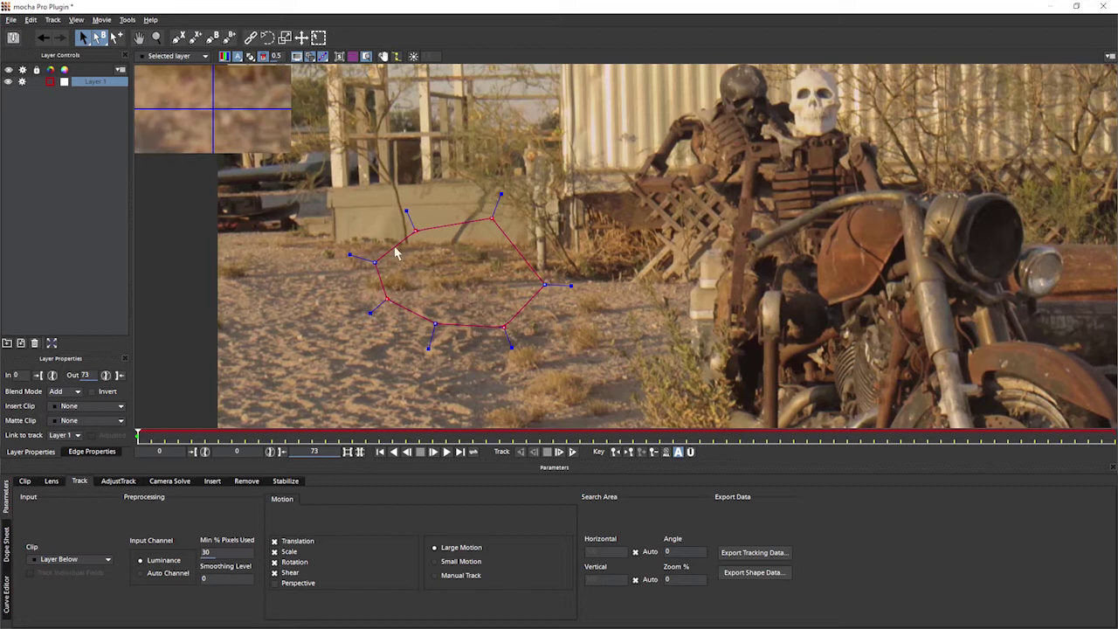
pyautogui.moveTo(395, 253)
pyautogui.mouseDown()
pyautogui.moveTo(457, 212)
pyautogui.moveTo(369, 282)
pyautogui.moveTo(463, 357)
pyautogui.moveTo(324, 318)
pyautogui.moveTo(394, 287)
pyautogui.mouseUp()
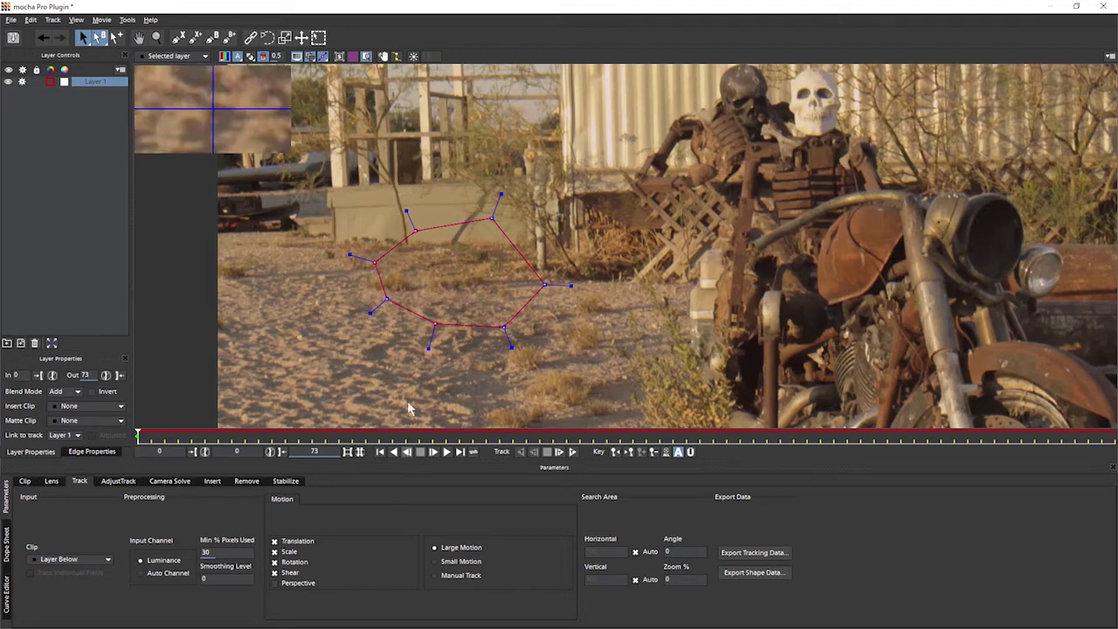
pyautogui.moveTo(479, 239)
pyautogui.mouseDown()
pyautogui.moveTo(480, 173)
pyautogui.moveTo(512, 256)
pyautogui.moveTo(494, 288)
pyautogui.moveTo(502, 319)
pyautogui.mouseUp()
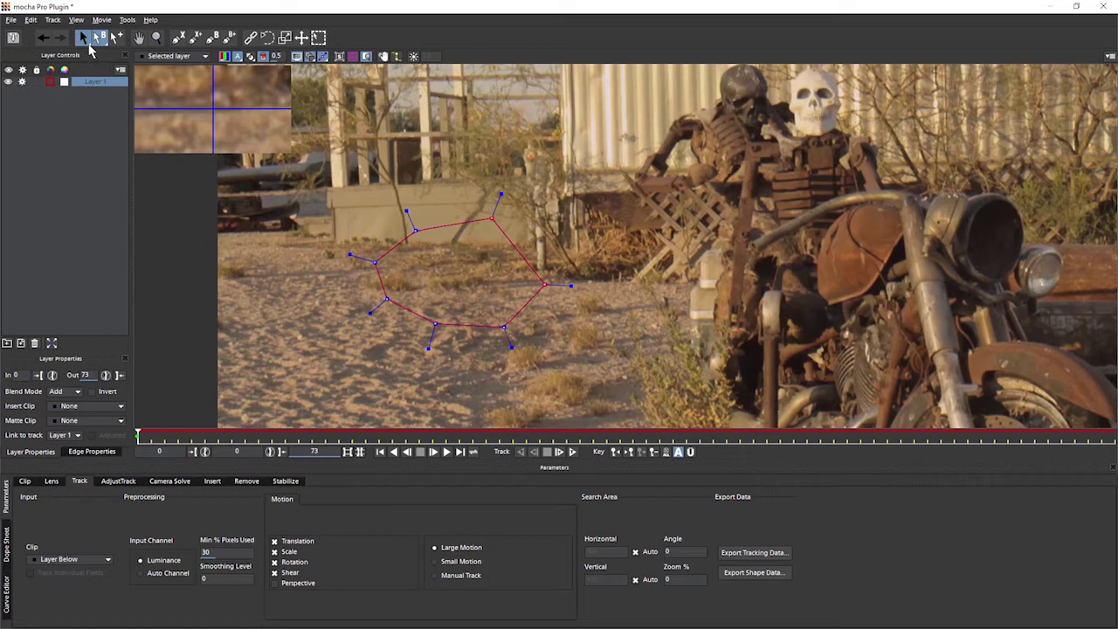
# Switch back to Marquee Selection and delete the X-Spline's layer, Layer 1
pyautogui.moveTo(96, 38); pyautogui.dragTo(132, 60)
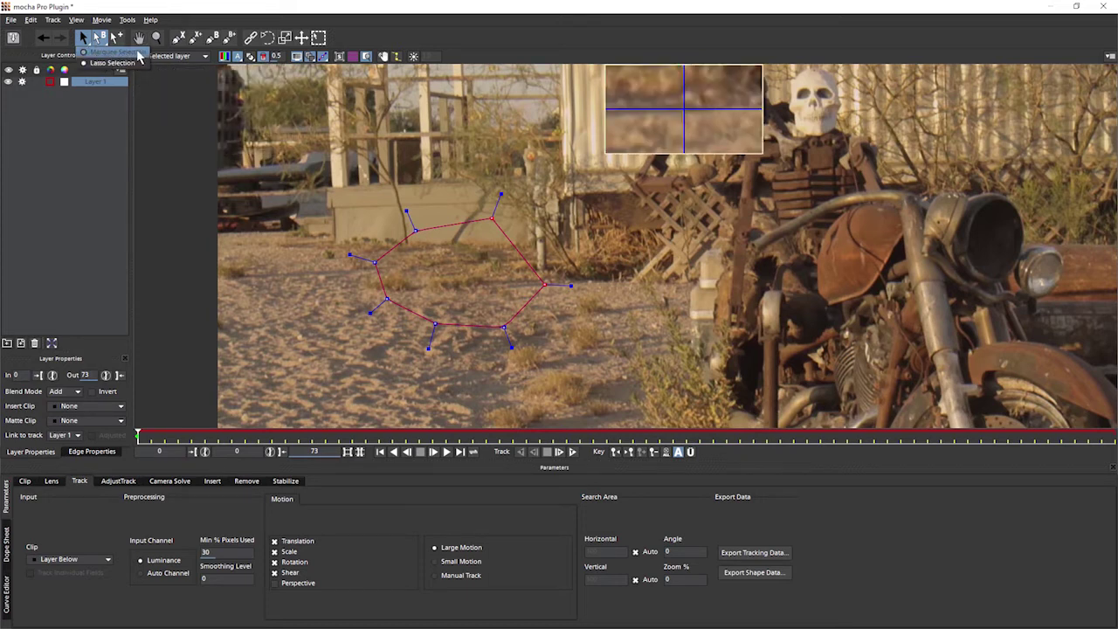
pyautogui.moveTo(137, 59); pyautogui.dragTo(138, 62)
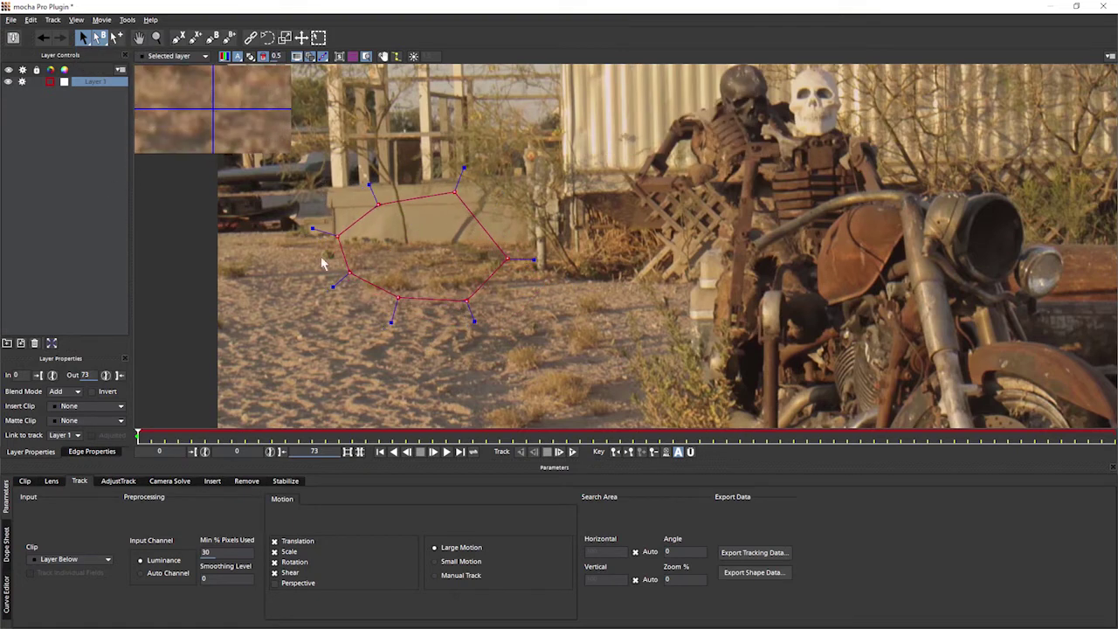
pyautogui.click(34, 344)
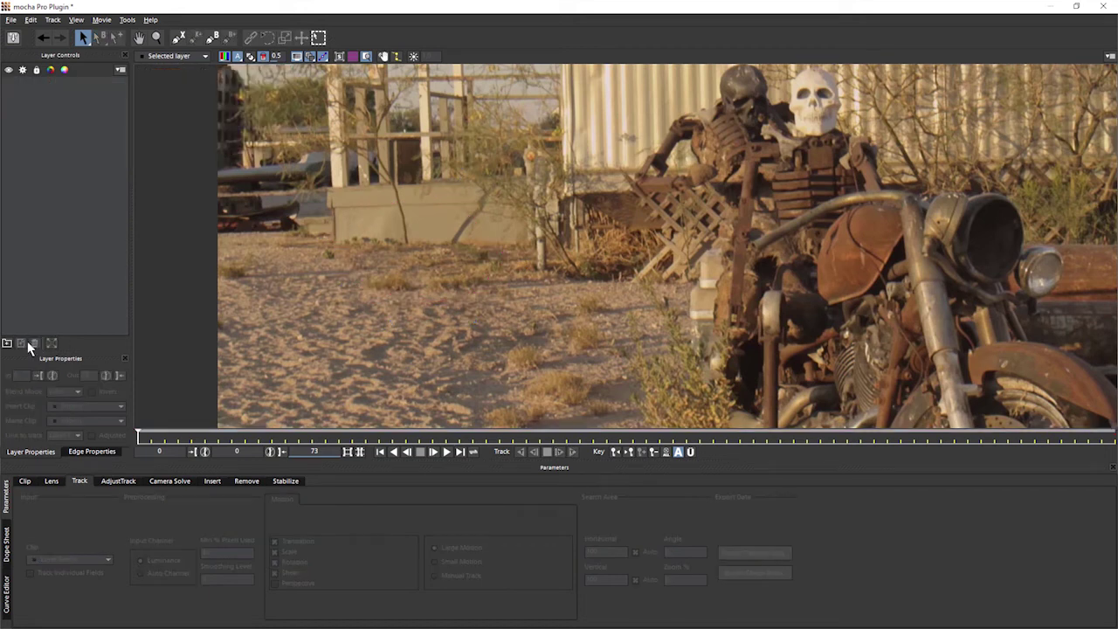
# Draw a closed four-point Bezier spline around the low wall and the sand in front of it
pyautogui.click(212, 39)
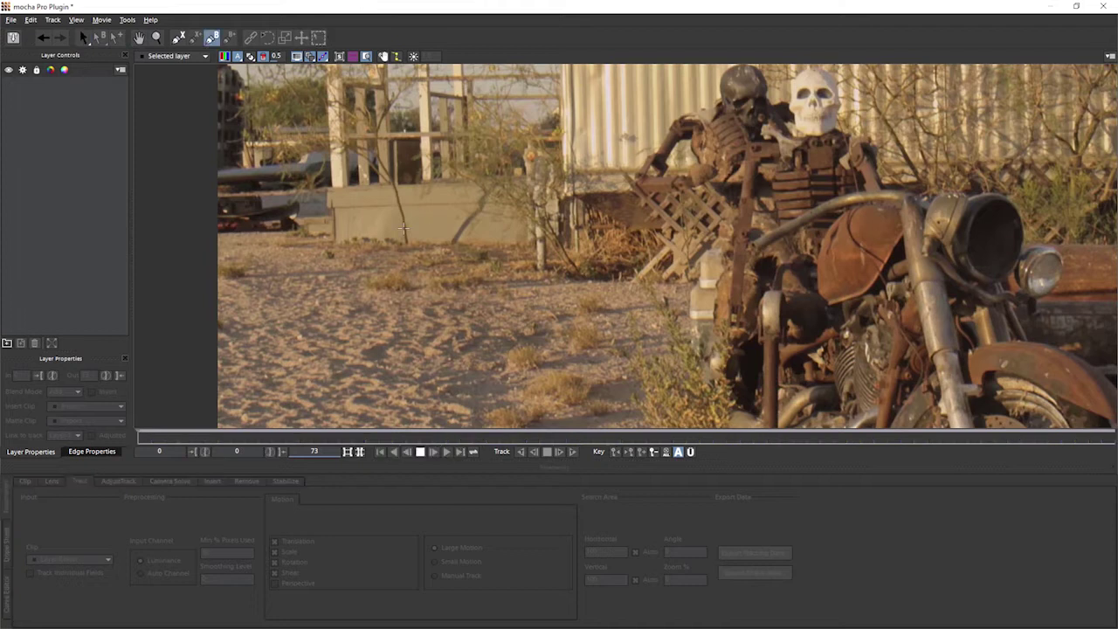
pyautogui.click(340, 242)
pyautogui.moveTo(478, 155); pyautogui.dragTo(513, 155)
pyautogui.moveTo(604, 231); pyautogui.dragTo(621, 230)
pyautogui.moveTo(489, 346); pyautogui.dragTo(462, 368)
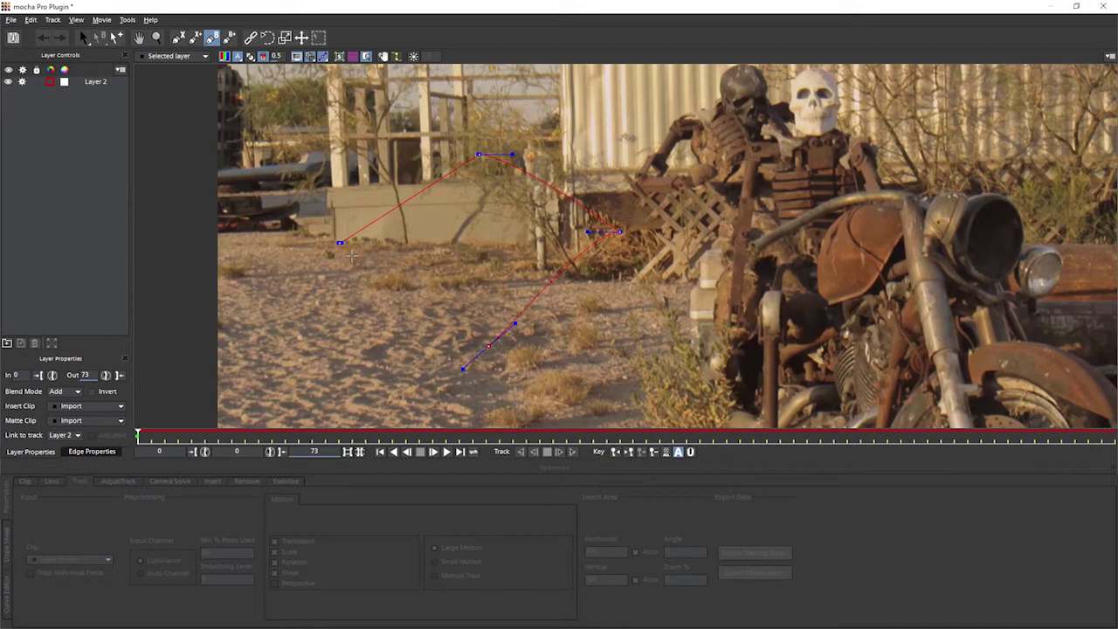
pyautogui.rightClick(352, 256)
# Move the Bezier shape's upper point left and its lowest point up, levelling the lowest point's tangent and hiding the bounding box
pyautogui.moveTo(479, 154); pyautogui.dragTo(402, 173)
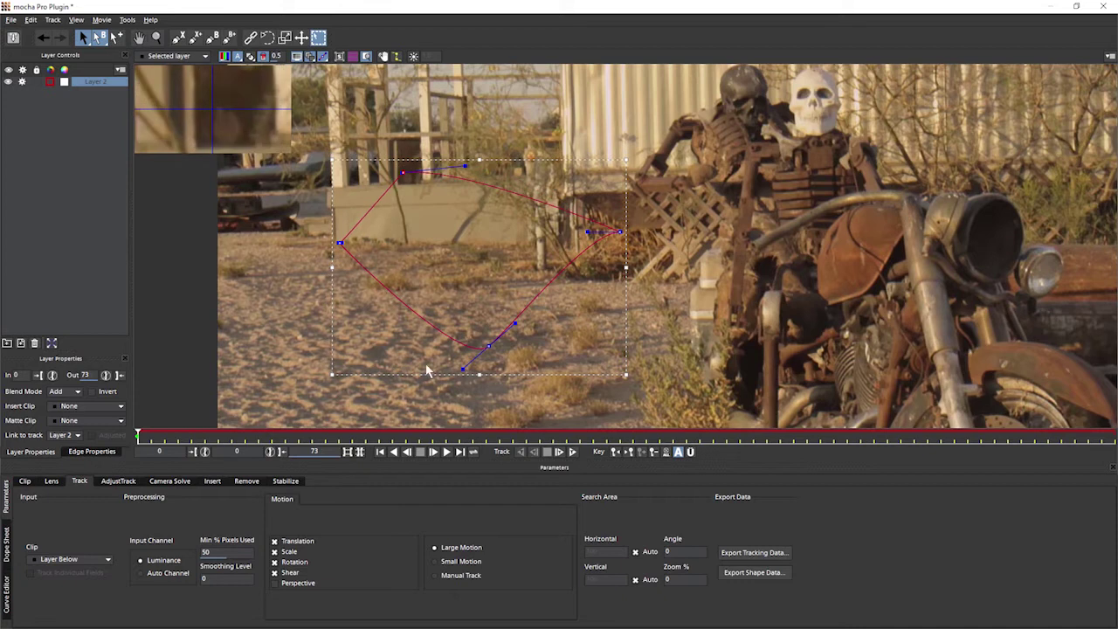
pyautogui.moveTo(461, 368); pyautogui.dragTo(491, 335)
pyautogui.click(320, 39)
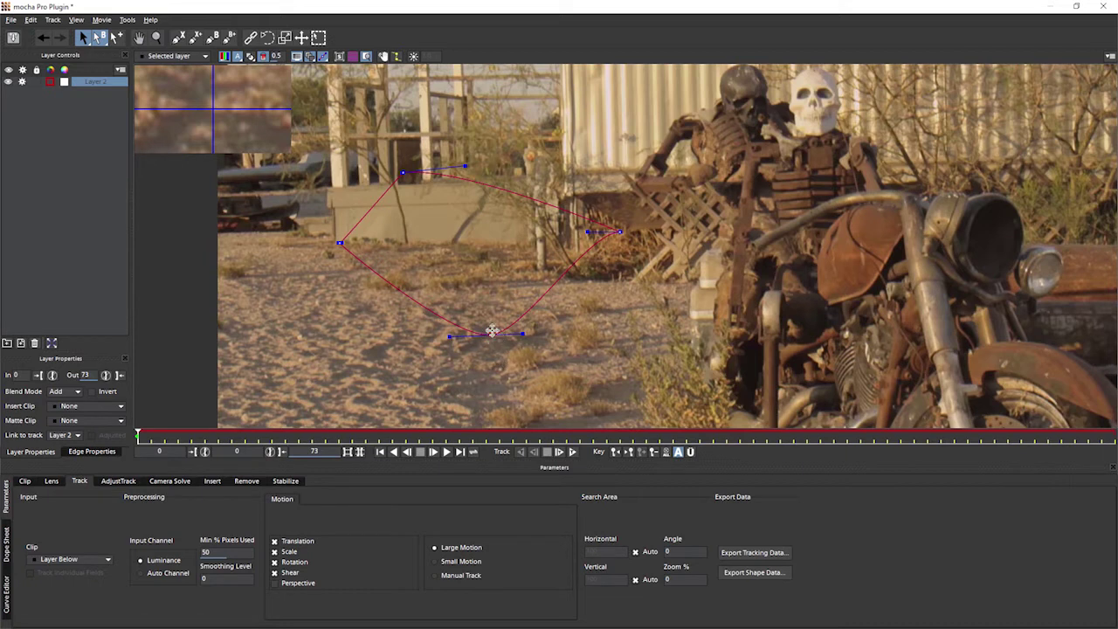
pyautogui.moveTo(490, 335); pyautogui.dragTo(491, 317)
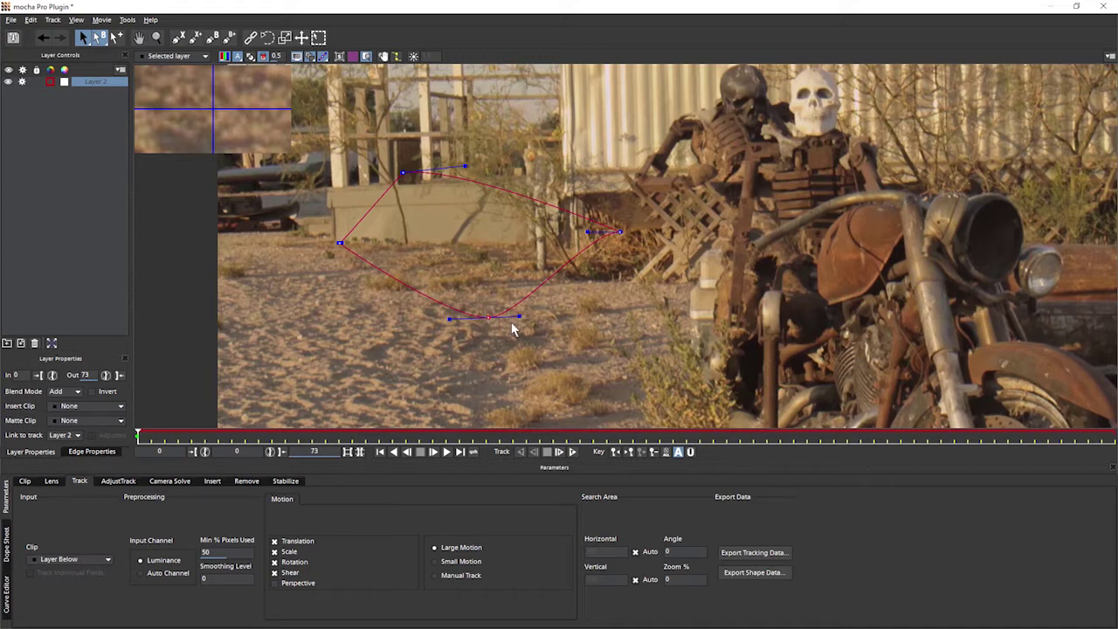
# Reshape the Bezier's lower-right curve with the tangent handles of its lowest and rightmost points, and delete Layer 2
pyautogui.moveTo(519, 316)
pyautogui.mouseDown()
pyautogui.moveTo(509, 292)
pyautogui.moveTo(492, 357)
pyautogui.moveTo(517, 293)
pyautogui.moveTo(525, 319)
pyautogui.moveTo(454, 309)
pyautogui.moveTo(527, 316)
pyautogui.mouseUp()
pyautogui.moveTo(528, 316); pyautogui.dragTo(583, 367)
pyautogui.moveTo(589, 233); pyautogui.dragTo(657, 289)
pyautogui.moveTo(451, 319)
pyautogui.mouseDown()
pyautogui.moveTo(449, 305)
pyautogui.moveTo(453, 353)
pyautogui.moveTo(444, 305)
pyautogui.moveTo(462, 358)
pyautogui.moveTo(452, 315)
pyautogui.mouseUp()
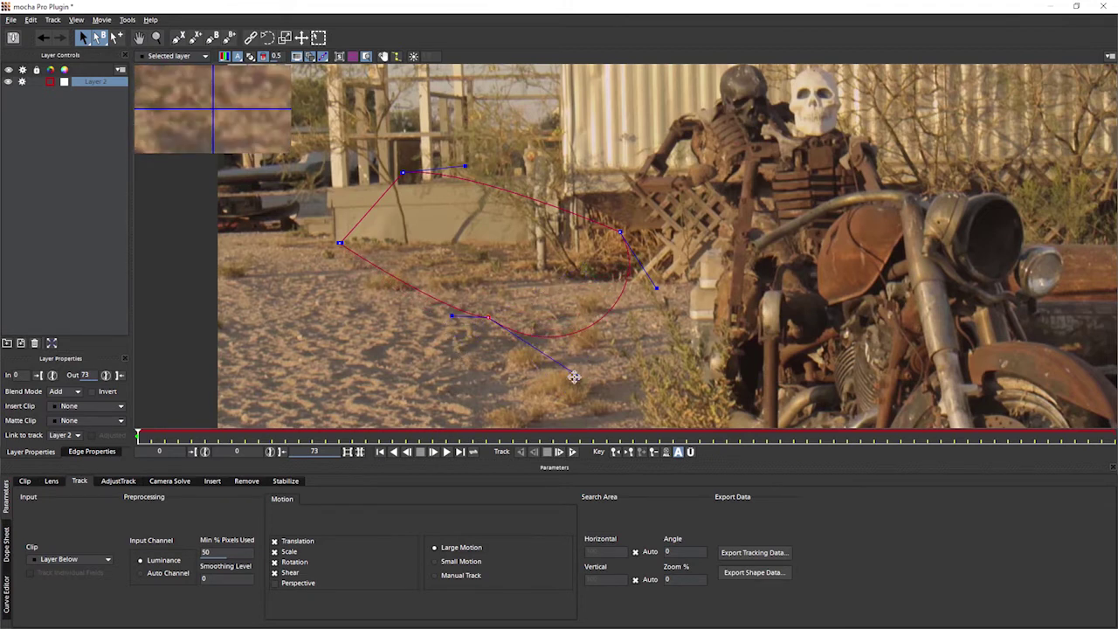
pyautogui.moveTo(575, 377); pyautogui.dragTo(567, 320)
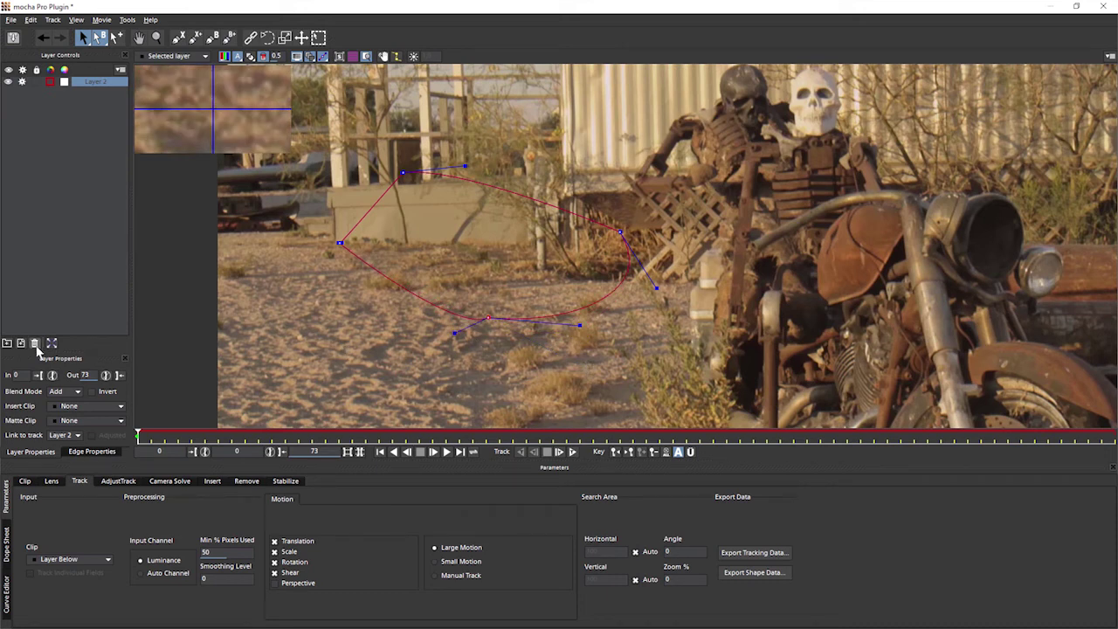
pyautogui.click(35, 343)
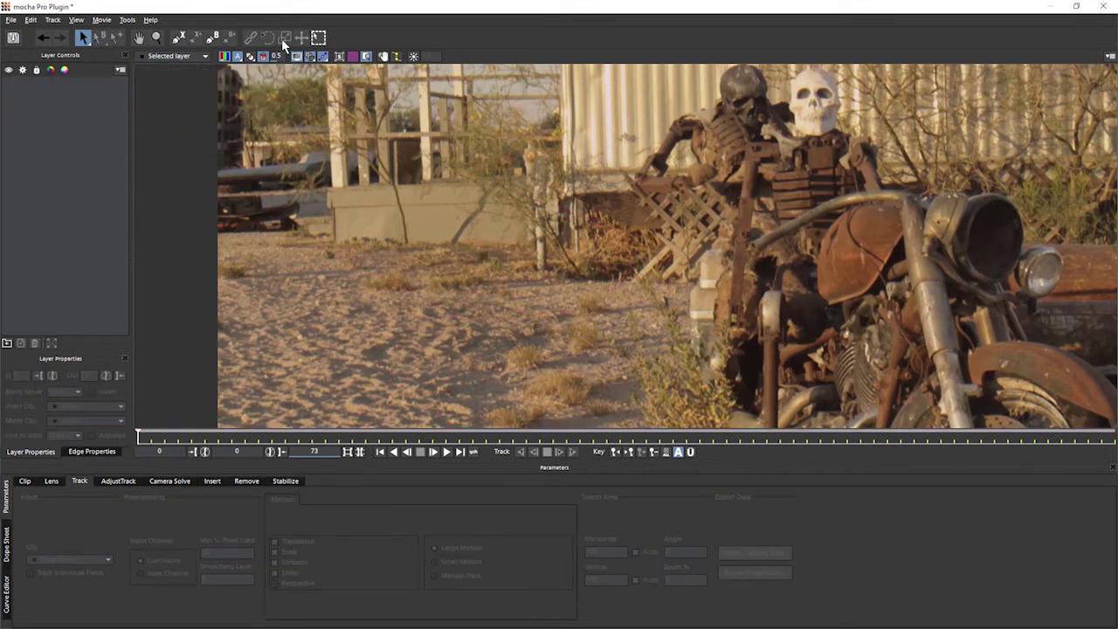
# Begin a Bezier spline at the handlebar grip and trace the handlebar's upper edge to where it meets the front fork
pyautogui.click(214, 39)
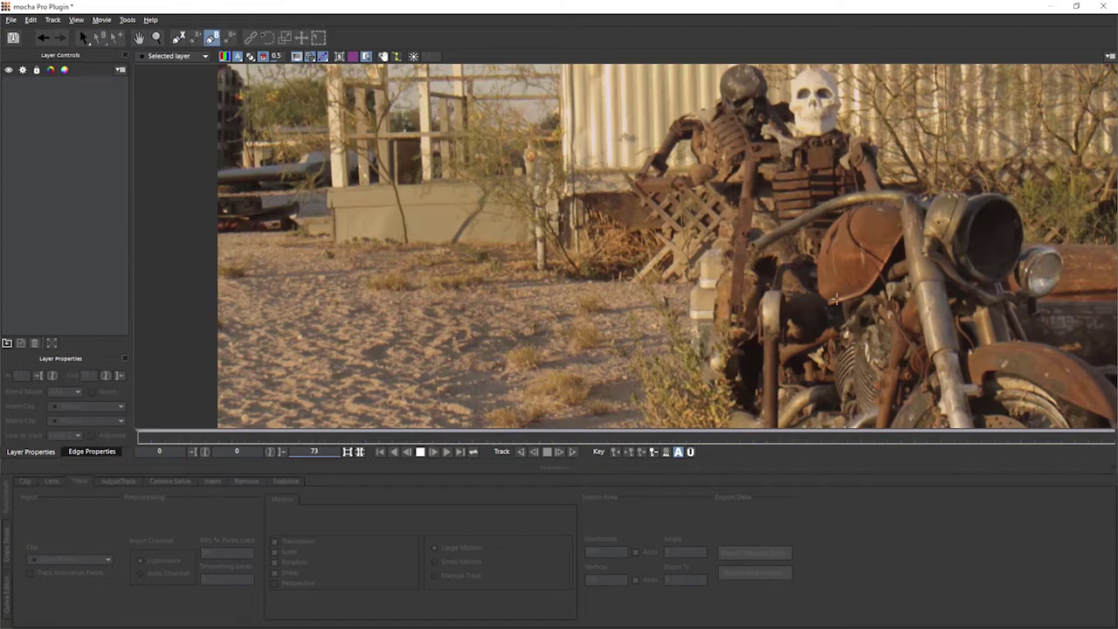
pyautogui.press('x')
pyautogui.moveTo(905, 296); pyautogui.dragTo(591, 329)
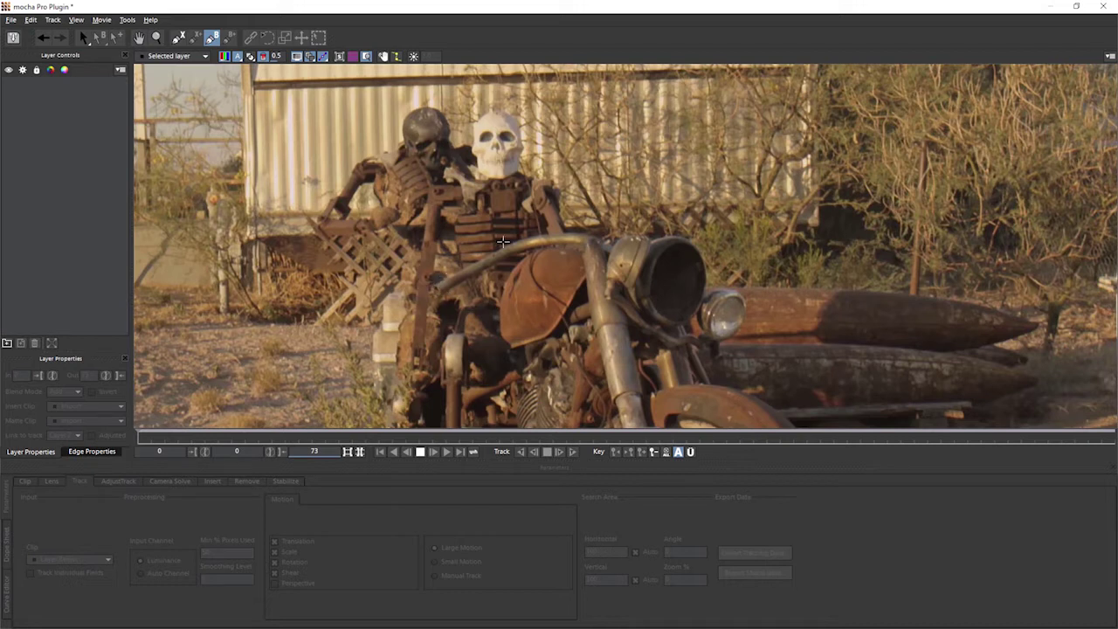
pyautogui.click(435, 283)
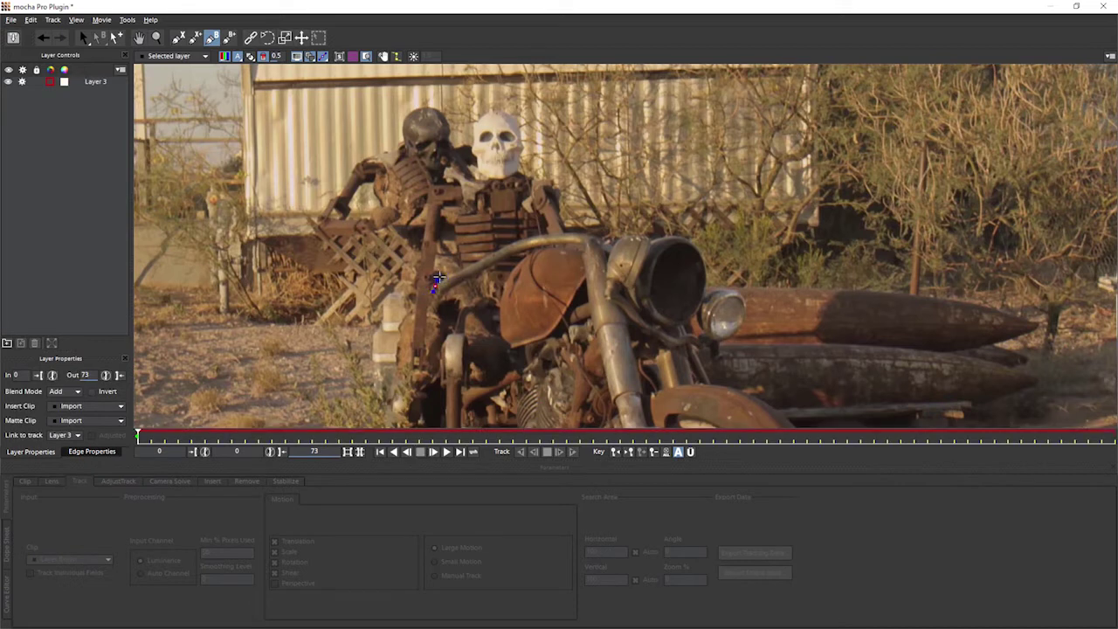
pyautogui.moveTo(437, 278); pyautogui.dragTo(463, 268)
pyautogui.moveTo(540, 236); pyautogui.dragTo(586, 220)
pyautogui.moveTo(560, 233); pyautogui.dragTo(609, 239)
# Continue the Bezier outline down the fork's right edge, across above the wheel fender, and back up its left edge
pyautogui.click(606, 255)
pyautogui.click(629, 323)
pyautogui.click(644, 404)
pyautogui.click(621, 389)
pyautogui.click(597, 341)
pyautogui.moveTo(595, 323); pyautogui.dragTo(593, 321)
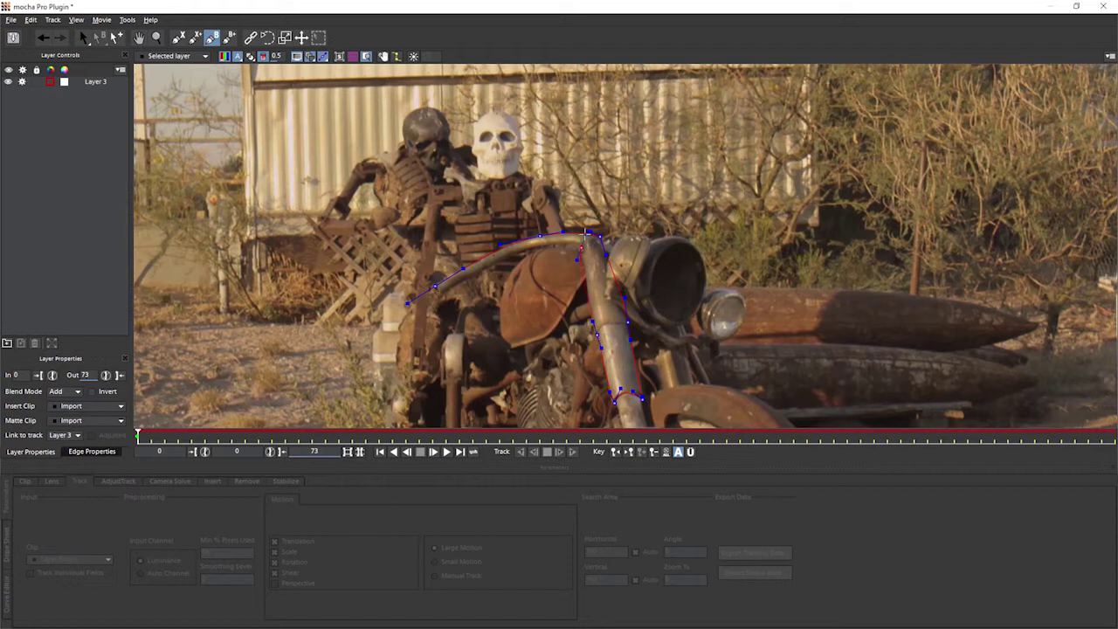
# Trace the handlebar's underside back to the grip, tighten the starting point's handle, and close the Bezier shape
pyautogui.moveTo(582, 248)
pyautogui.mouseDown()
pyautogui.moveTo(582, 234)
pyautogui.moveTo(567, 243)
pyautogui.mouseUp()
pyautogui.moveTo(445, 294); pyautogui.dragTo(424, 311)
pyautogui.moveTo(408, 303); pyautogui.dragTo(435, 295)
pyautogui.rightClick(946, 189)
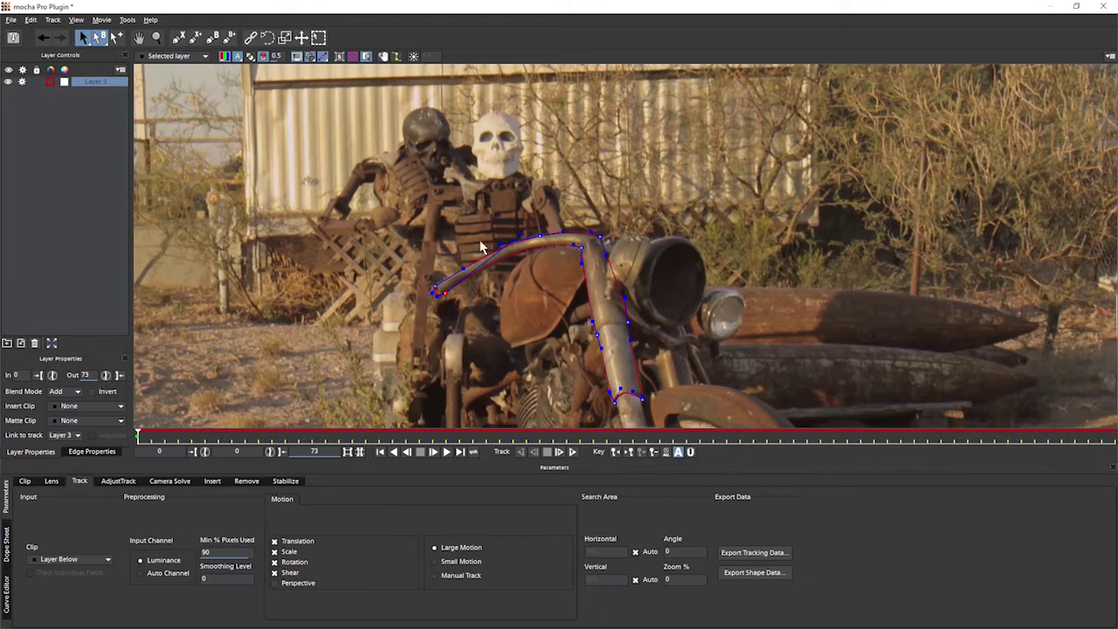
# Turn on the layer matte overlay in the viewer and check the colour channel display
pyautogui.click(249, 56)
pyautogui.click(225, 58)
pyautogui.click(225, 57)
pyautogui.click(250, 57)
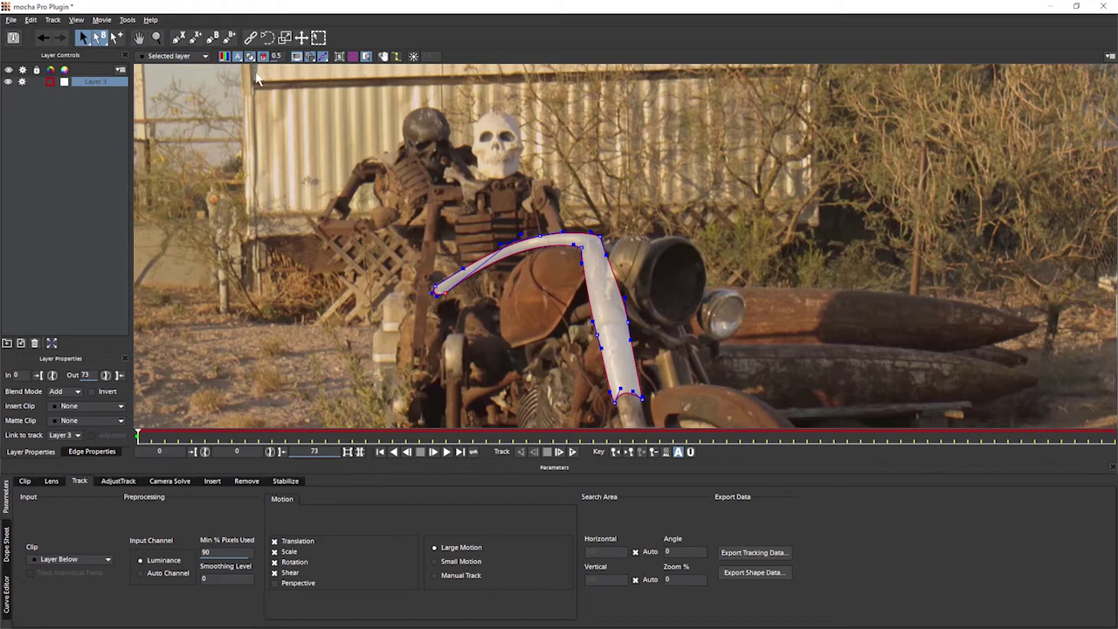
# With Layer 3 selected, try the All mattes overlay option and return it to Selected mattes
pyautogui.click(250, 58)
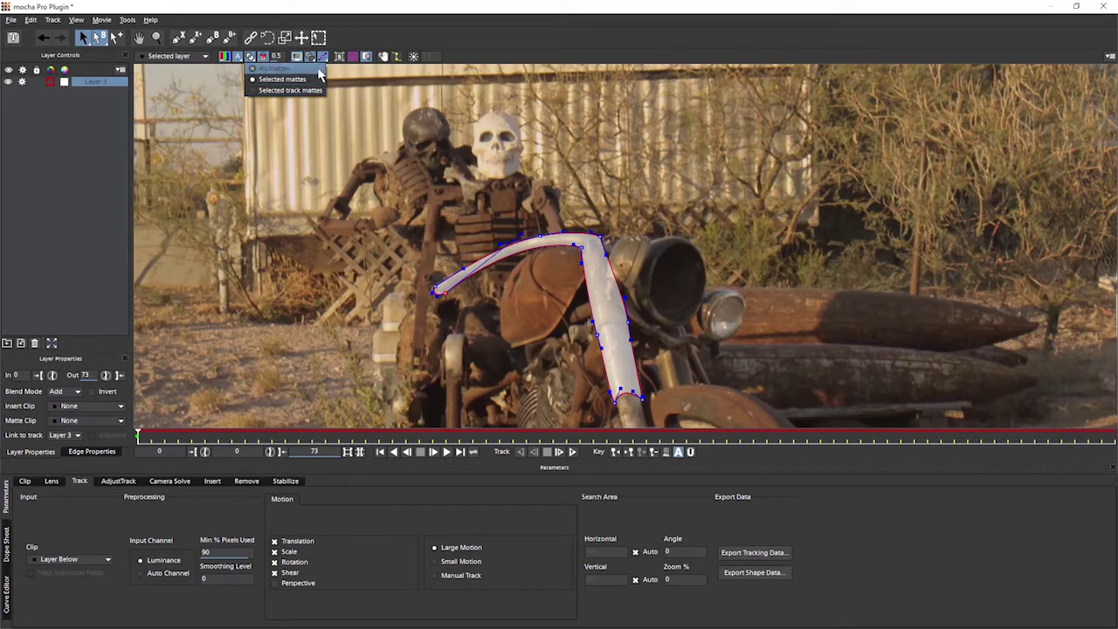
pyautogui.click(318, 70)
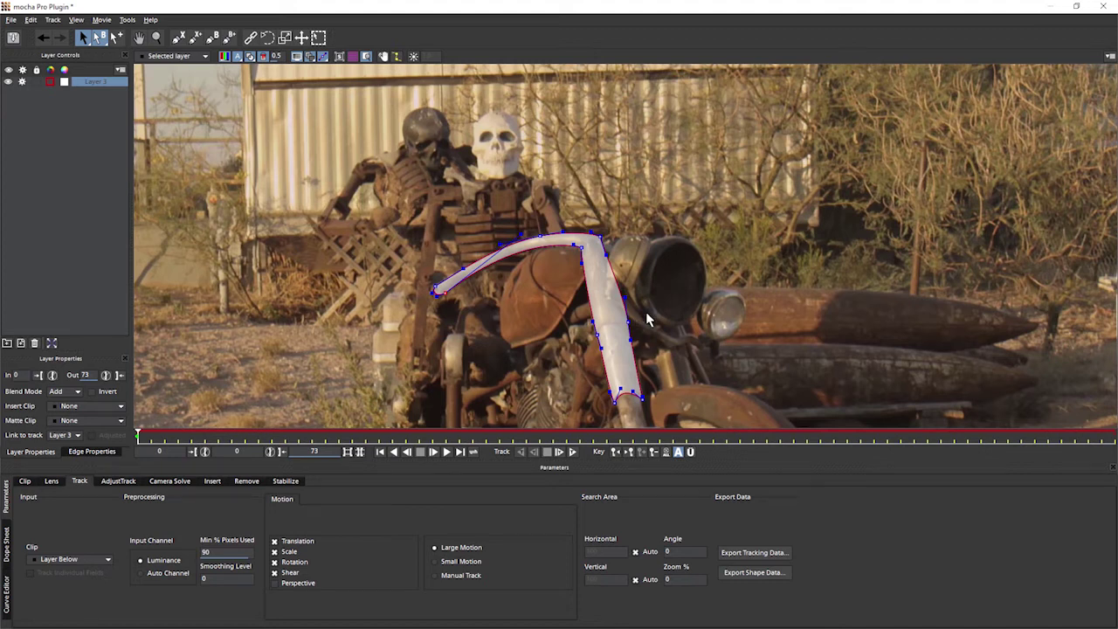
pyautogui.click(252, 58)
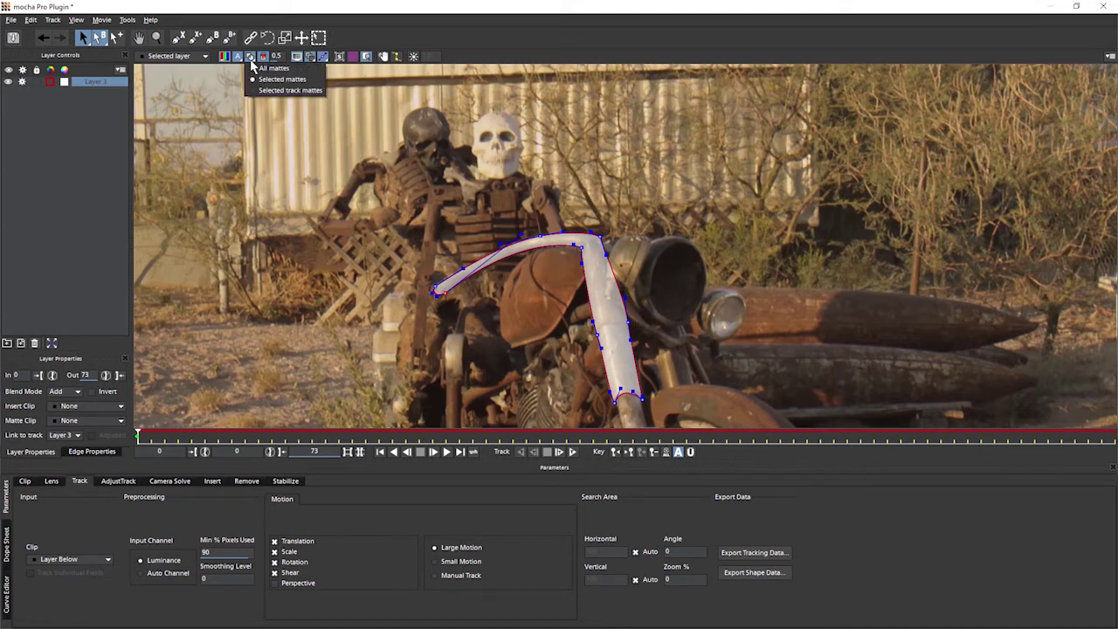
pyautogui.click(319, 83)
# Set the matte overlay to All mattes and compare it with Layer 3 deselected and selected
pyautogui.click(75, 142)
pyautogui.click(322, 56)
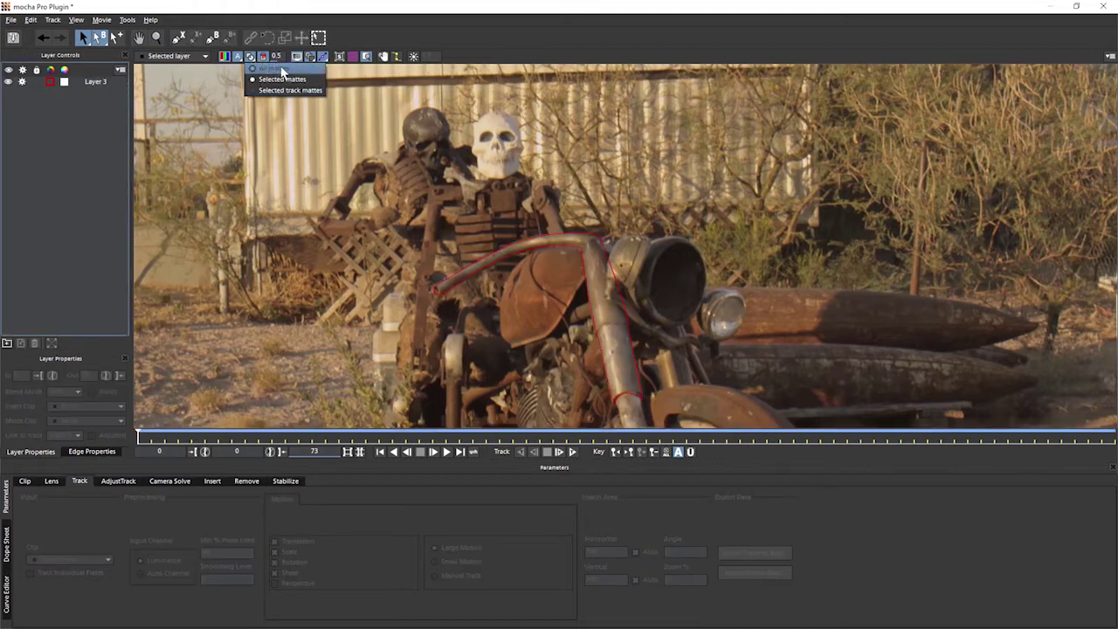
pyautogui.click(281, 67)
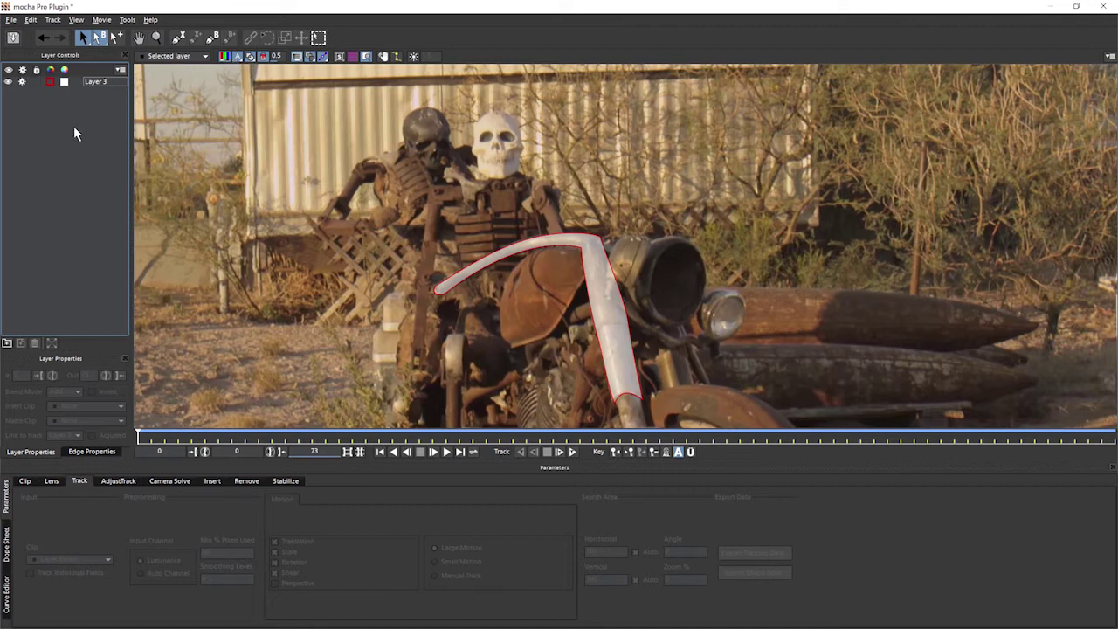
pyautogui.click(102, 81)
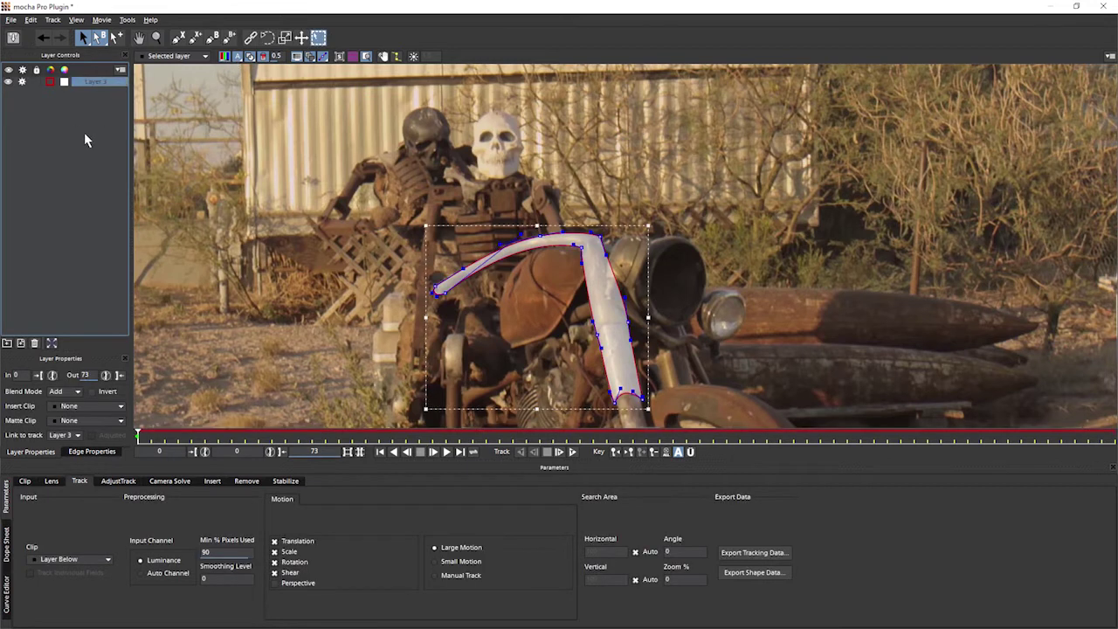
pyautogui.click(84, 131)
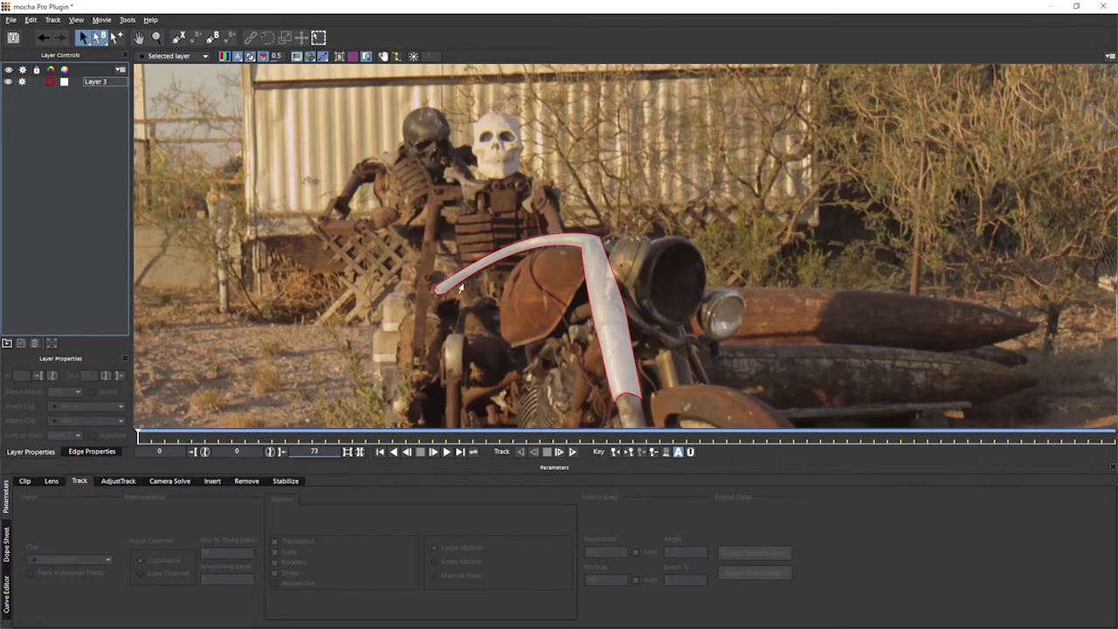
# With no layer selected, limit the overlay to Selected mattes and switch it back to All mattes
pyautogui.click(250, 56)
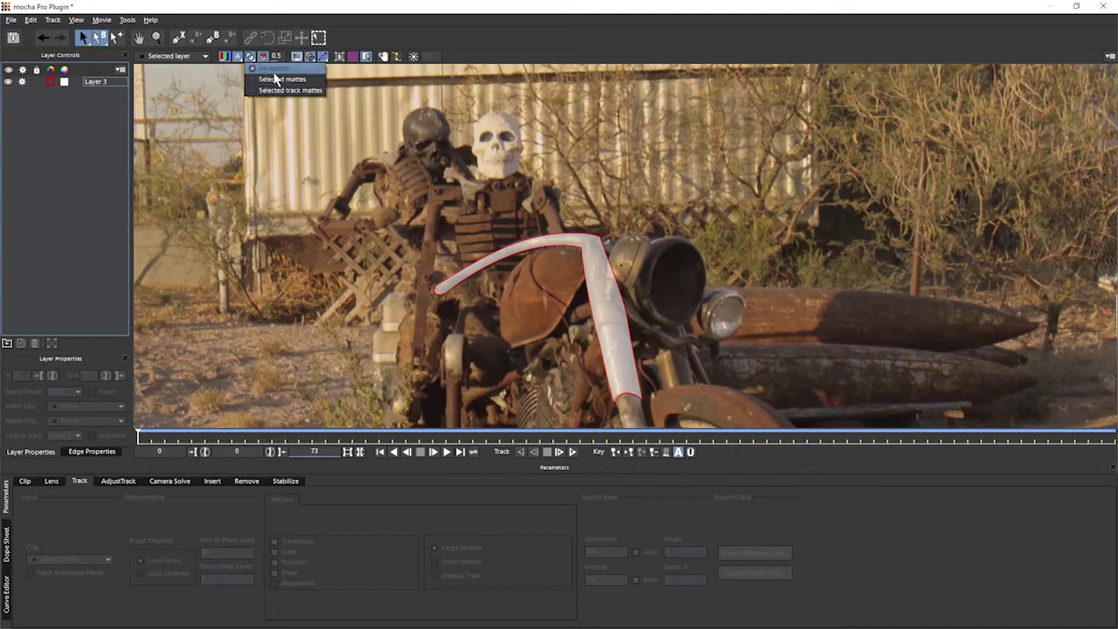
pyautogui.click(274, 78)
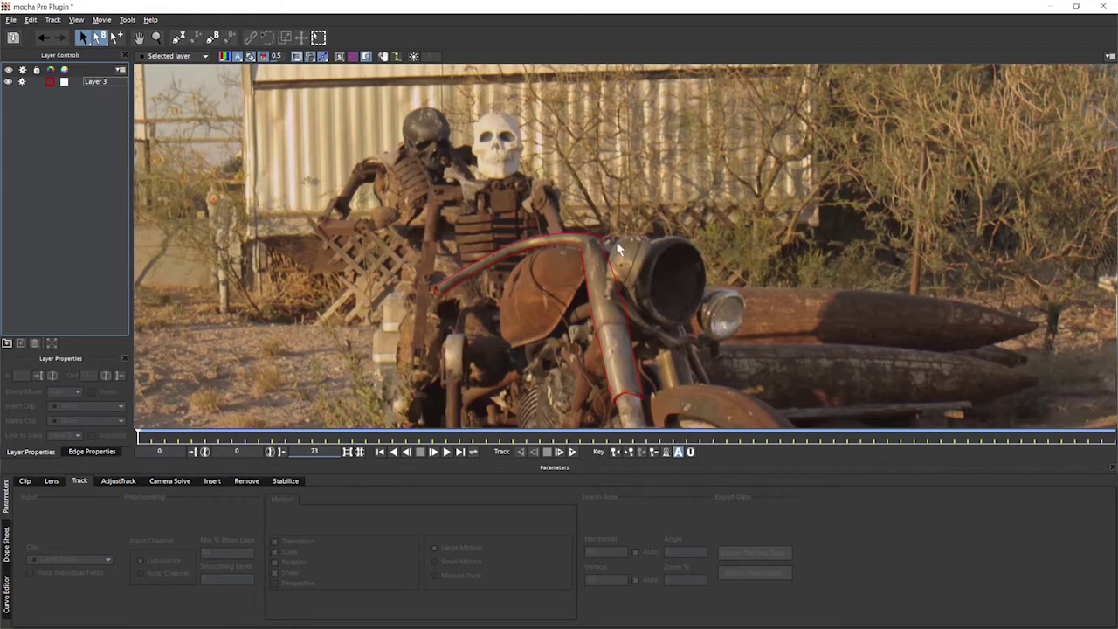
pyautogui.click(263, 57)
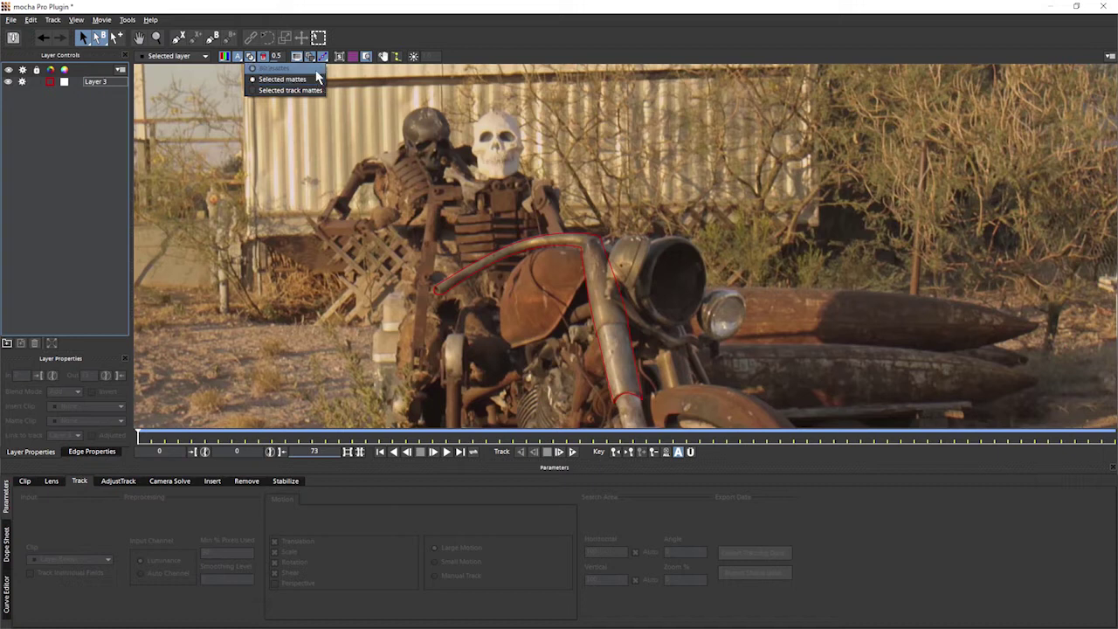
pyautogui.click(320, 78)
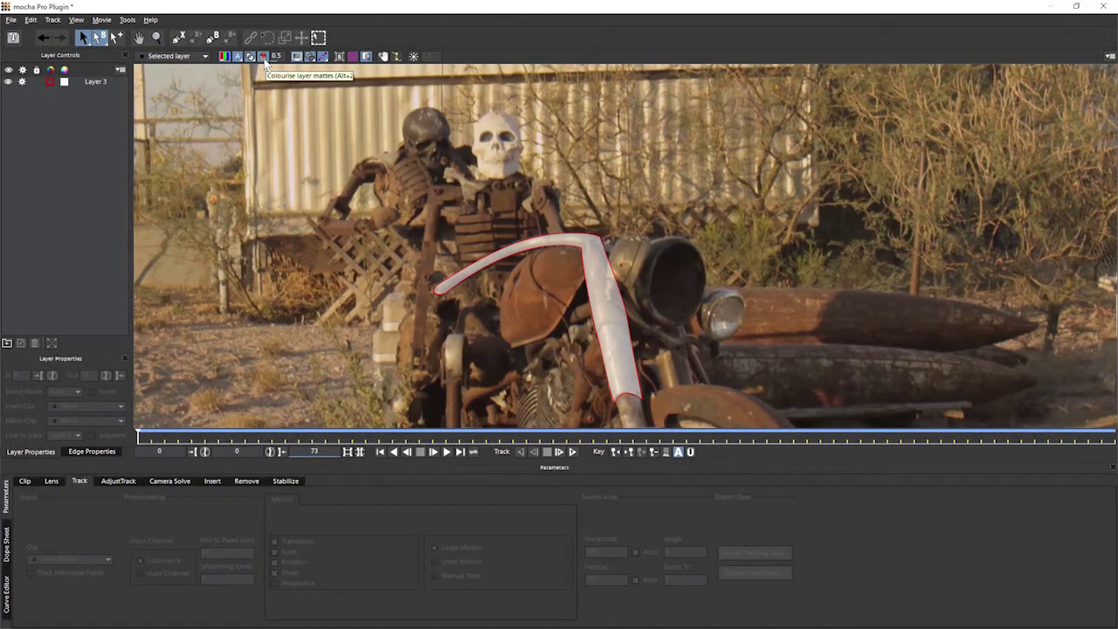
# Toggle Colourise layer mattes off and on, and set the overlay opacity to 0.44
pyautogui.click(264, 59)
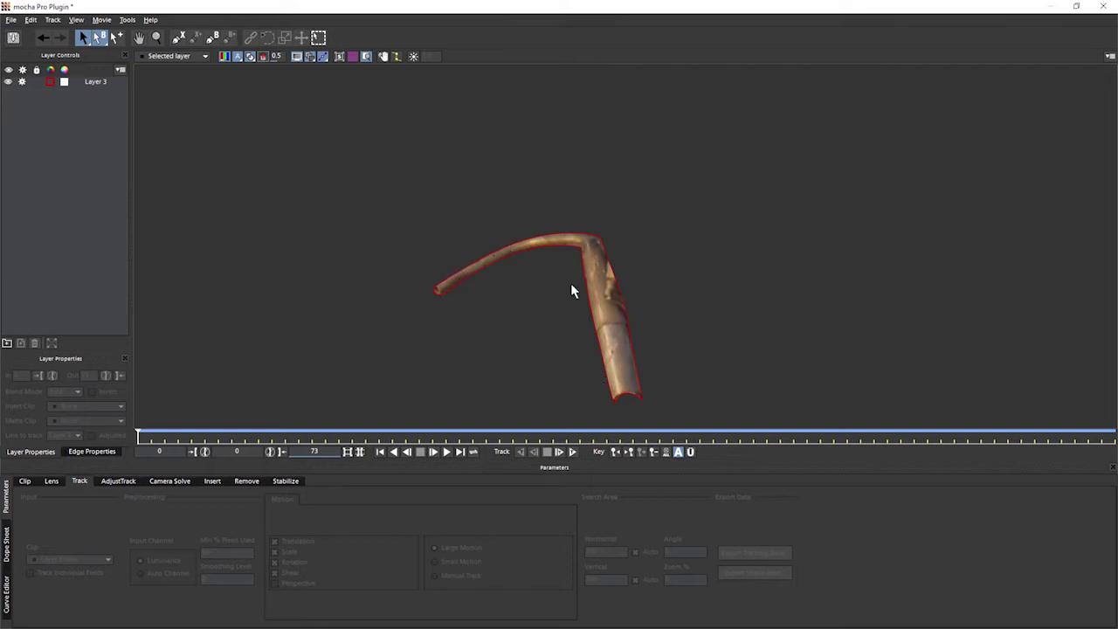
pyautogui.click(263, 56)
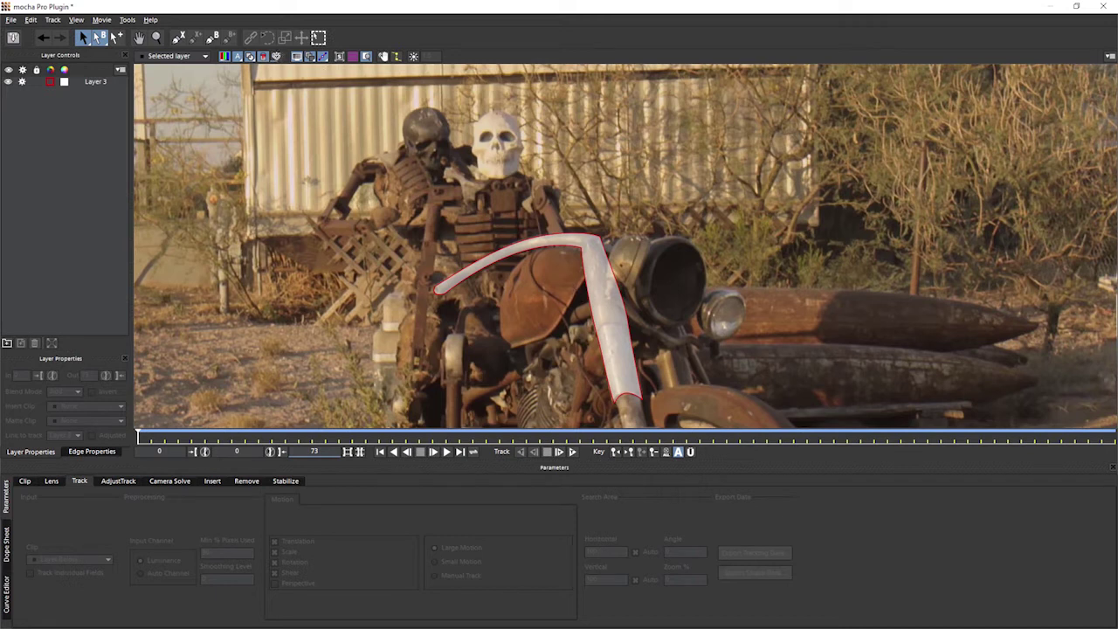
pyautogui.click(263, 56)
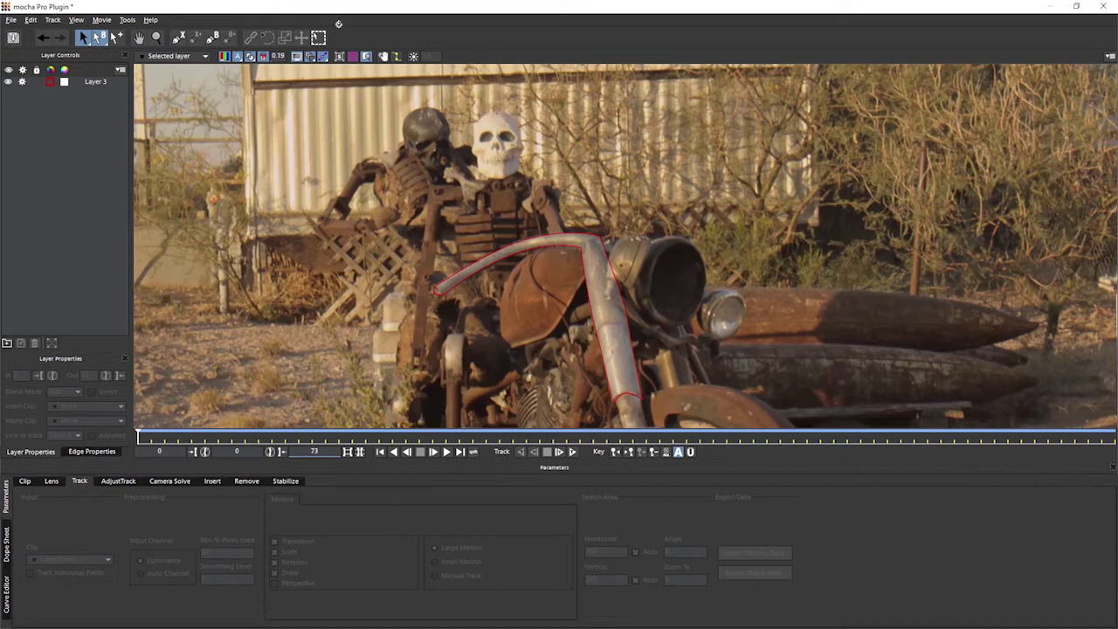
pyautogui.moveTo(339, 24); pyautogui.dragTo(281, 57)
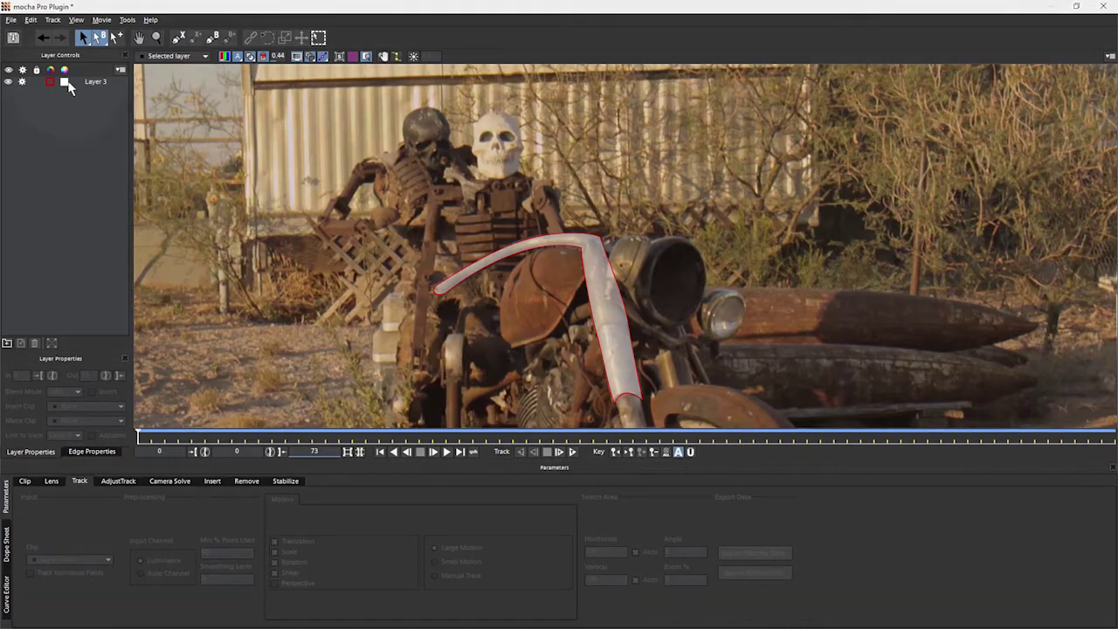
# Set Layer 3's matte colour to a bright blue with hue 220, saturation 255 and value 255
pyautogui.click(64, 82)
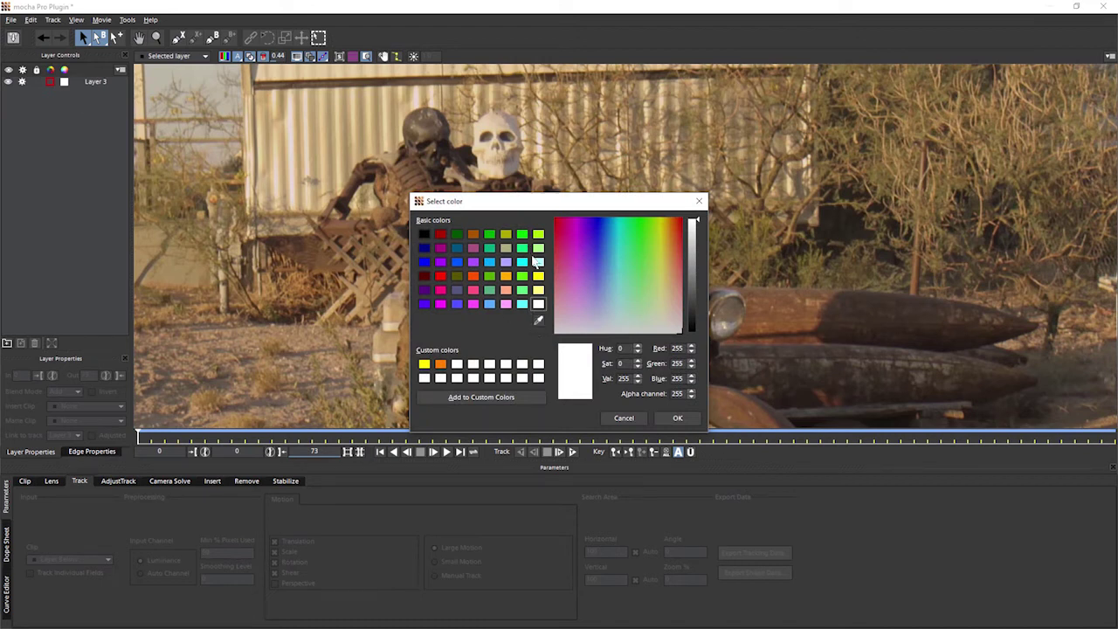
pyautogui.moveTo(608, 203); pyautogui.dragTo(897, 118)
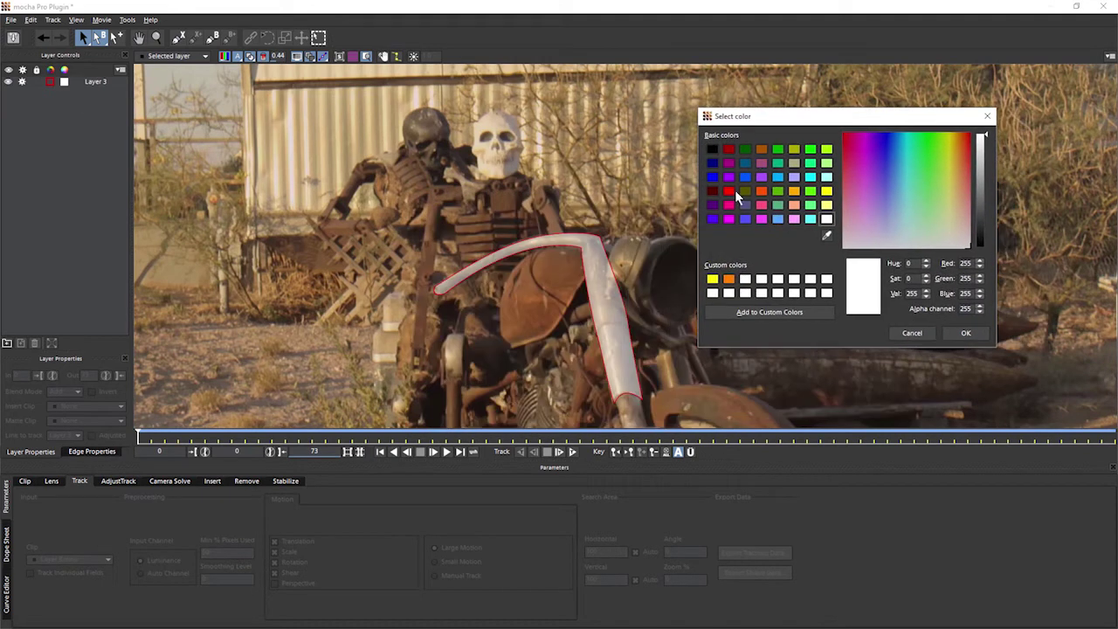
pyautogui.click(746, 177)
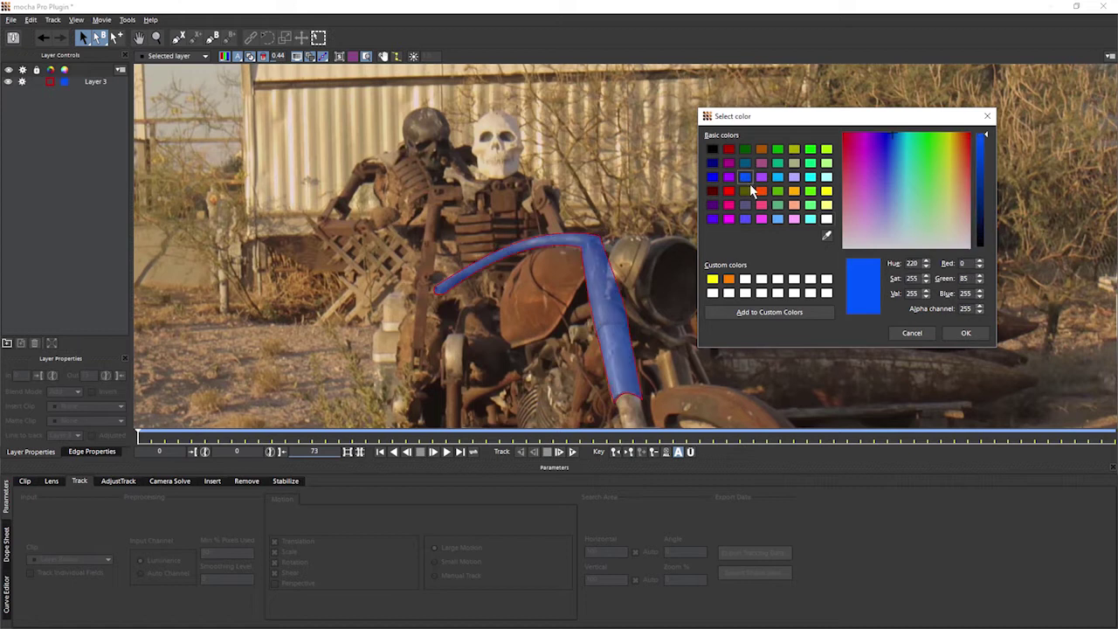
pyautogui.click(966, 333)
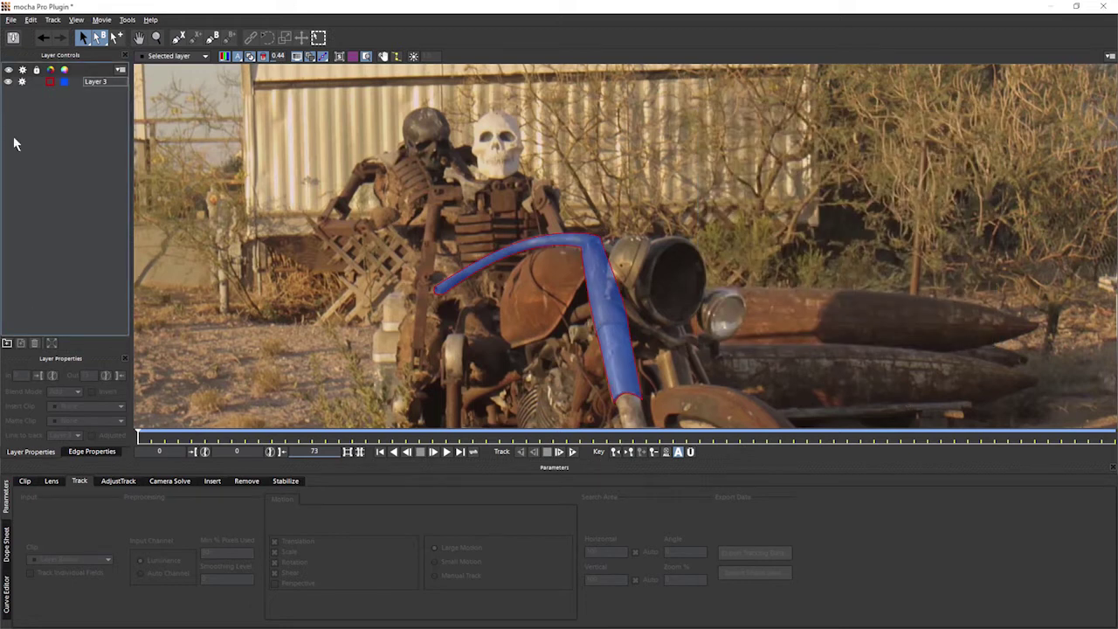
# Set Layer 3's spline colour to yellow-green with RGB 170, 255, 0
pyautogui.click(51, 81)
pyautogui.click(523, 235)
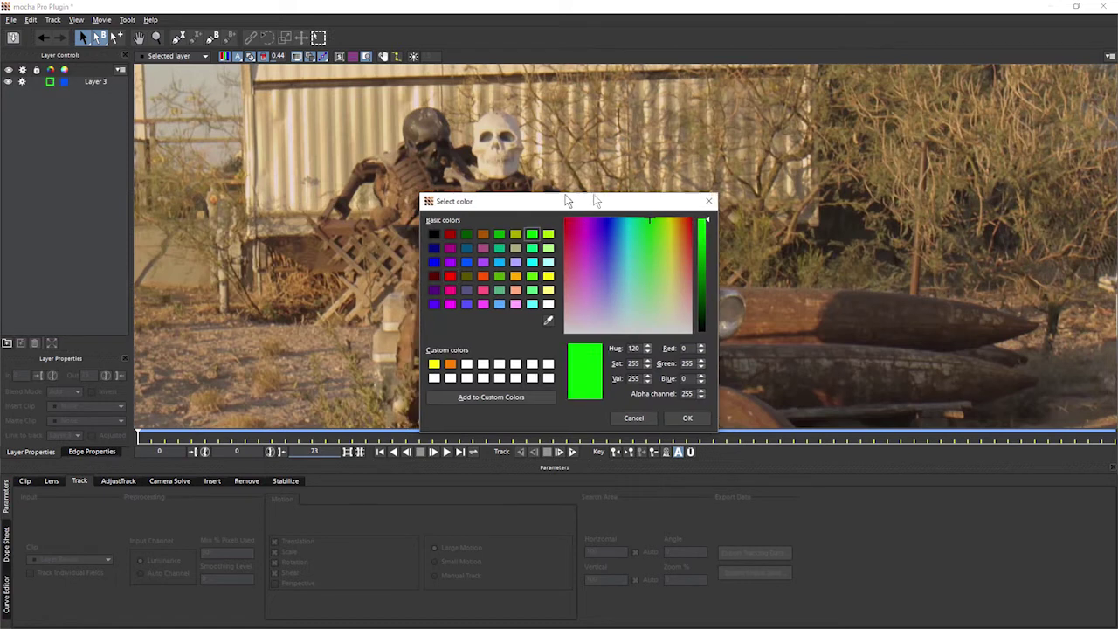
pyautogui.moveTo(559, 200); pyautogui.dragTo(852, 169)
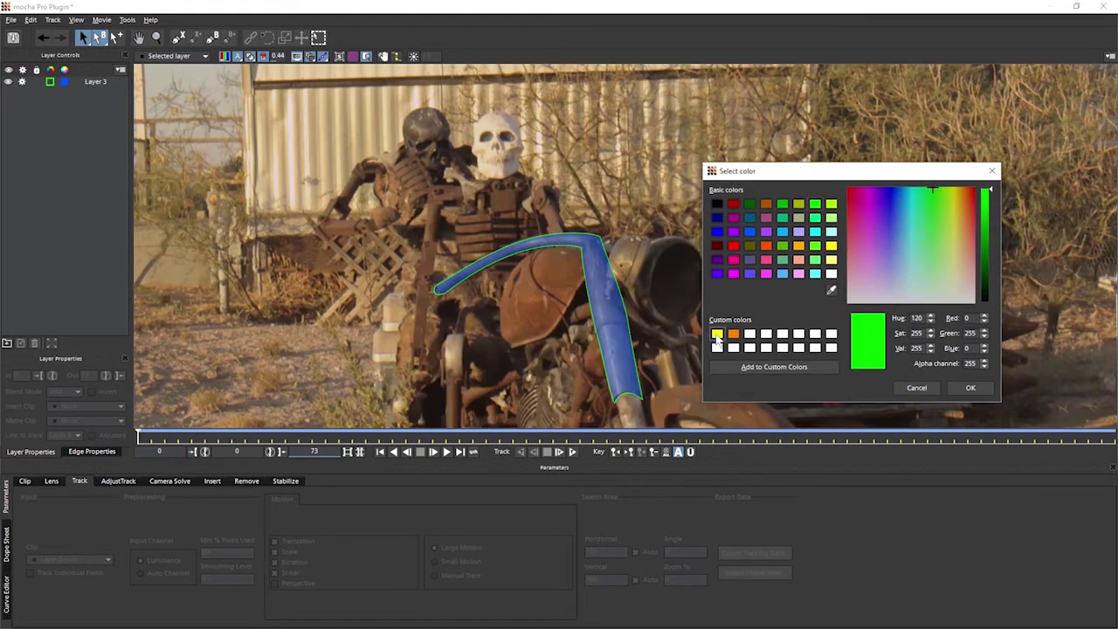
pyautogui.click(716, 334)
pyautogui.click(831, 203)
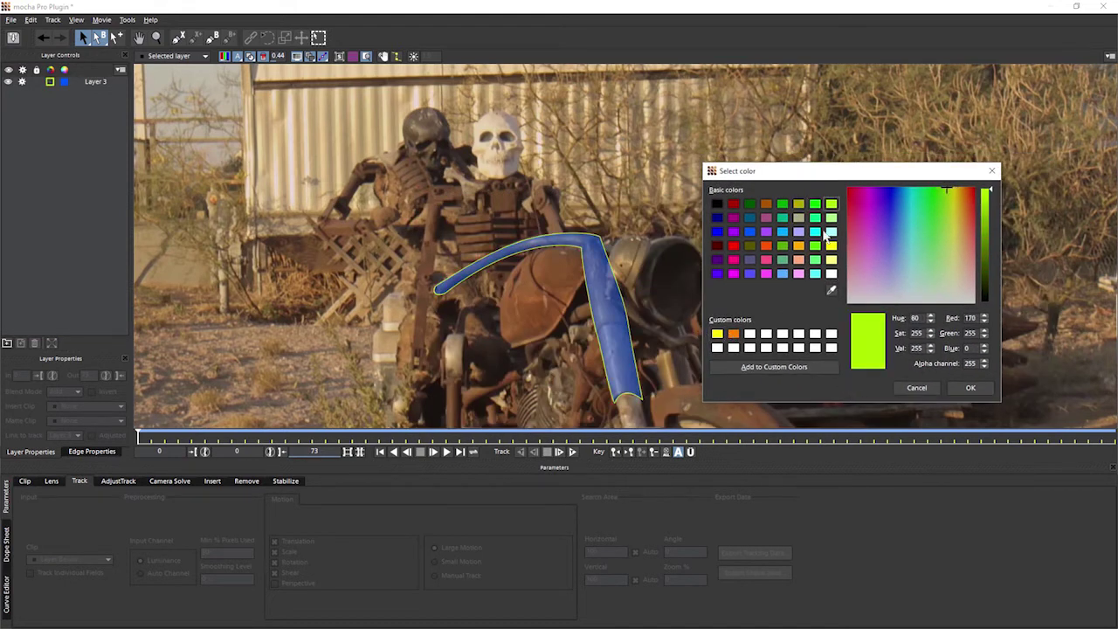
pyautogui.click(970, 390)
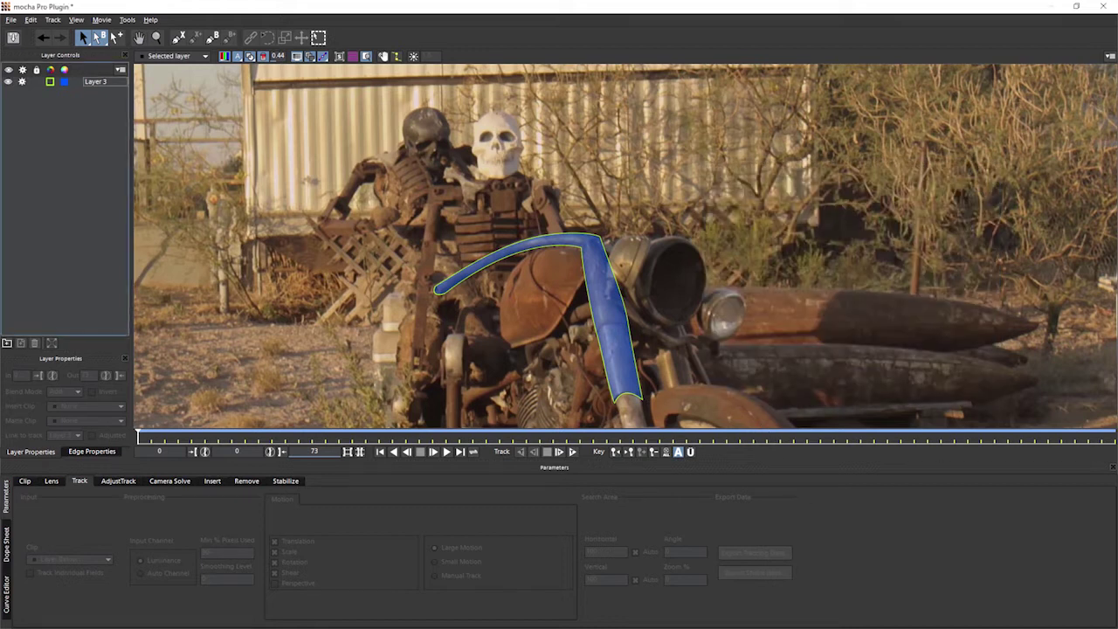
# Toggle the viewer overlays off and on repeatedly to compare the matte with and without its outline
pyautogui.click(298, 58)
pyautogui.click(297, 58)
pyautogui.click(297, 58)
pyautogui.click(297, 58)
pyautogui.click(297, 58)
pyautogui.click(297, 58)
pyautogui.press('`')
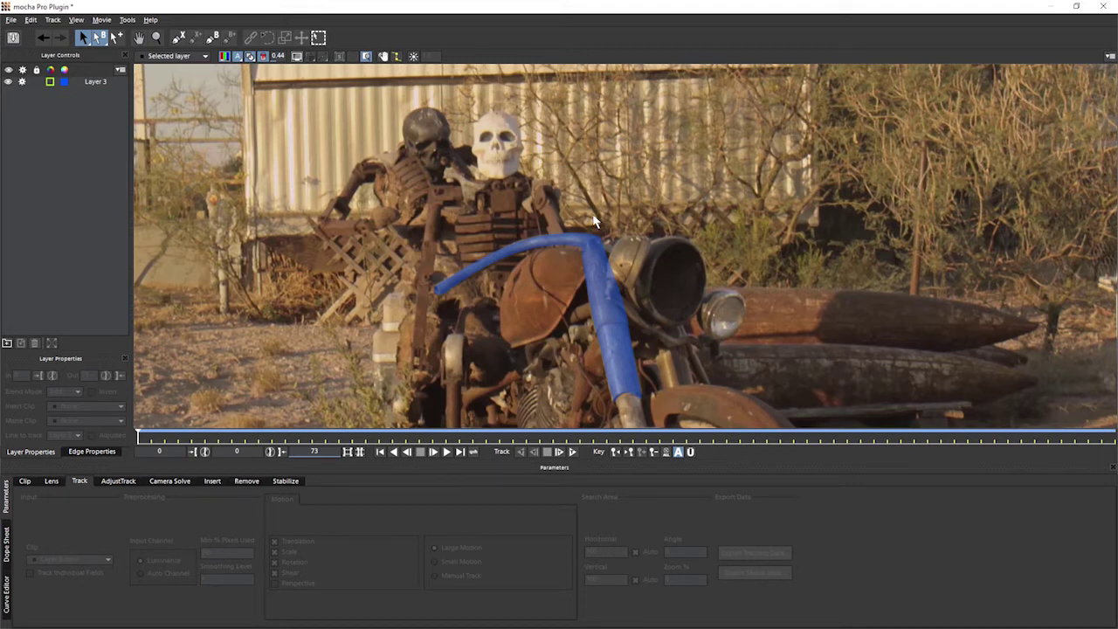
# Toggle the layer outlines with Layer 3 selected, and check their display with the layer deselected
pyautogui.click(96, 82)
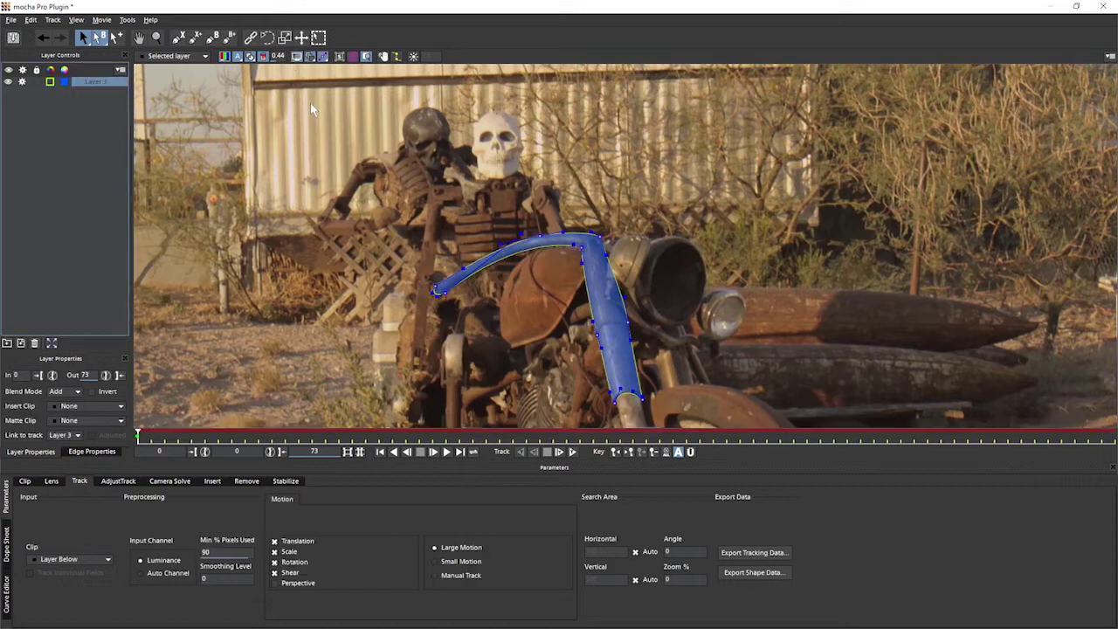
pyautogui.click(311, 58)
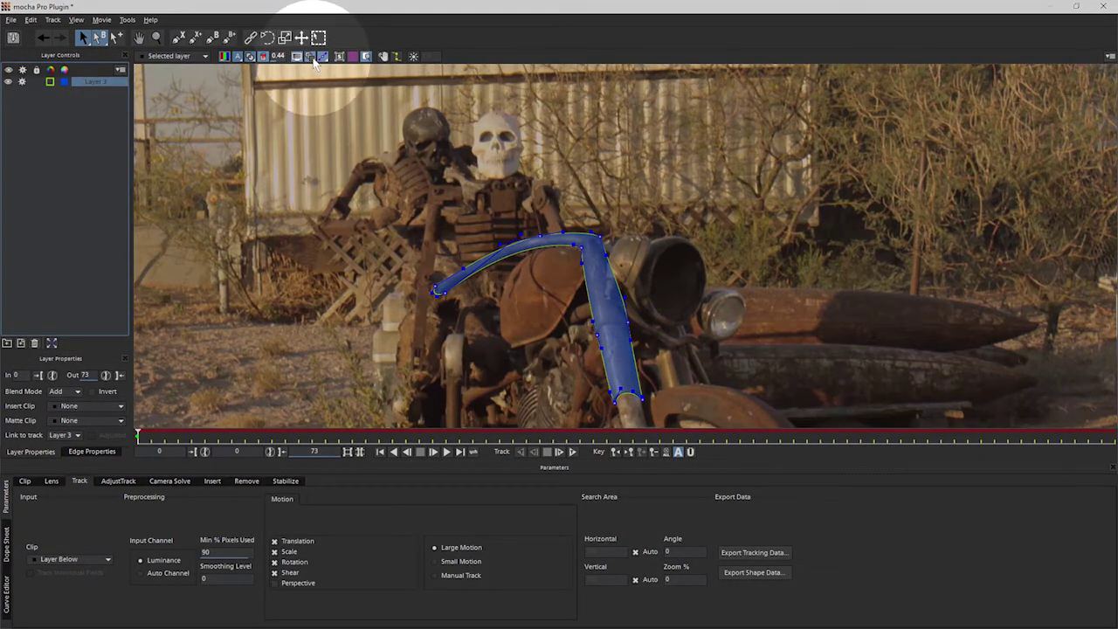
pyautogui.click(312, 59)
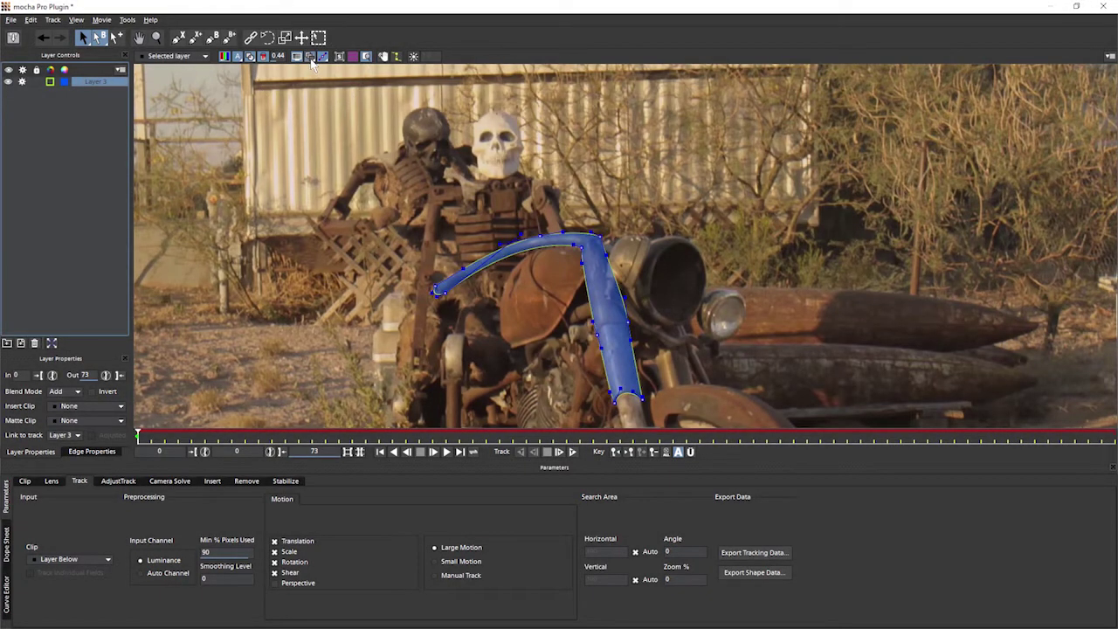
pyautogui.click(312, 58)
pyautogui.click(312, 59)
pyautogui.click(312, 58)
pyautogui.click(355, 72)
pyautogui.click(113, 197)
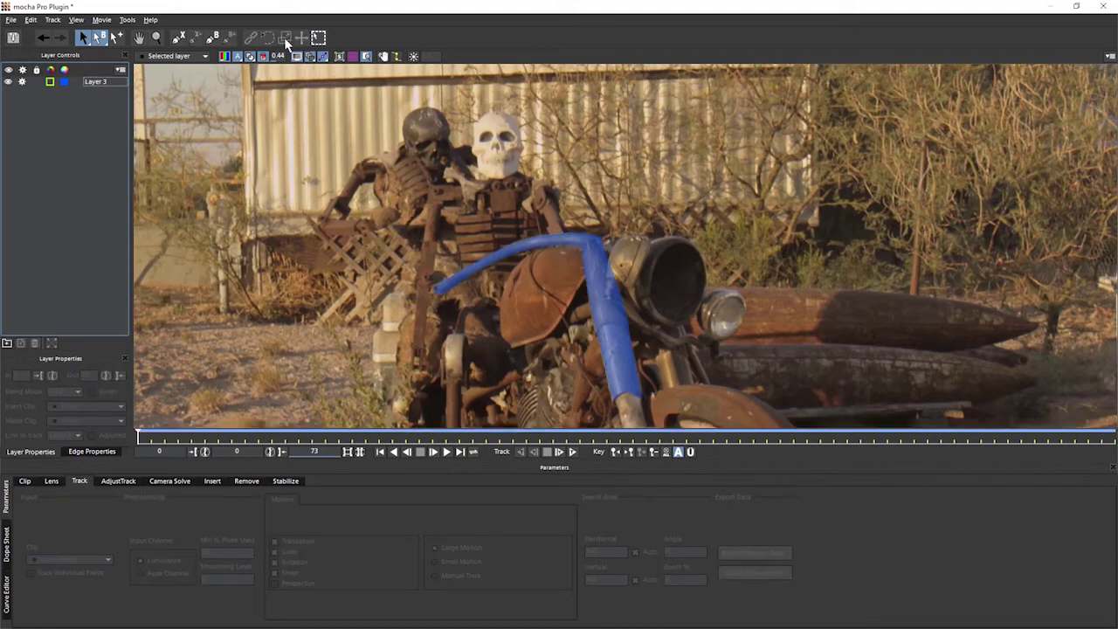
# Restore the outline with Layer 3 selected, hide its transform box, and toggle the spline tangent display
pyautogui.click(309, 57)
pyautogui.click(324, 80)
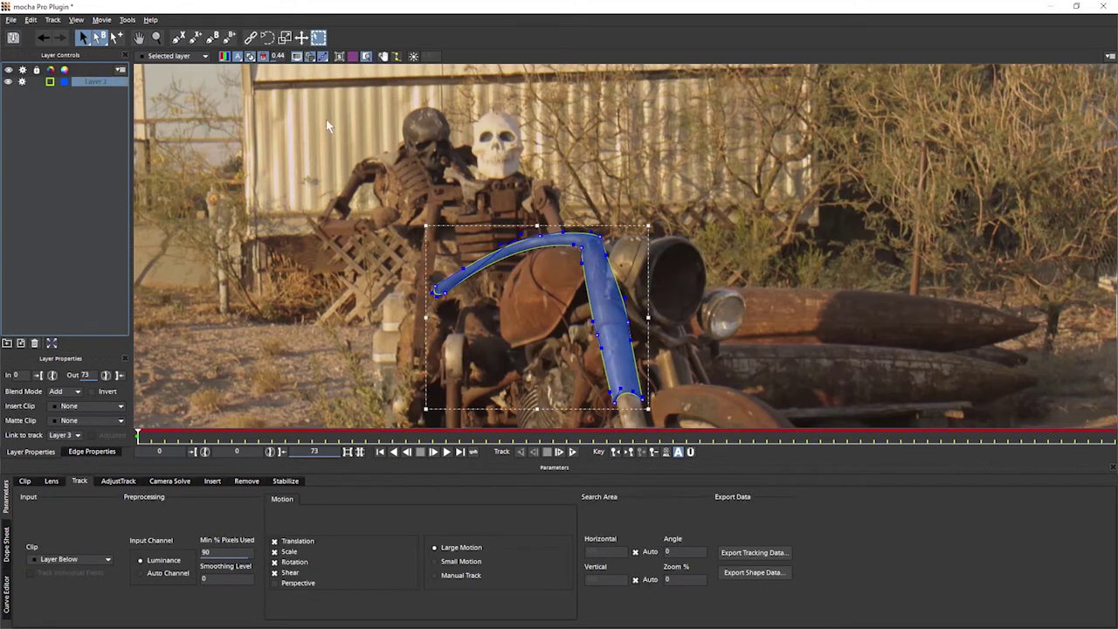
pyautogui.click(319, 38)
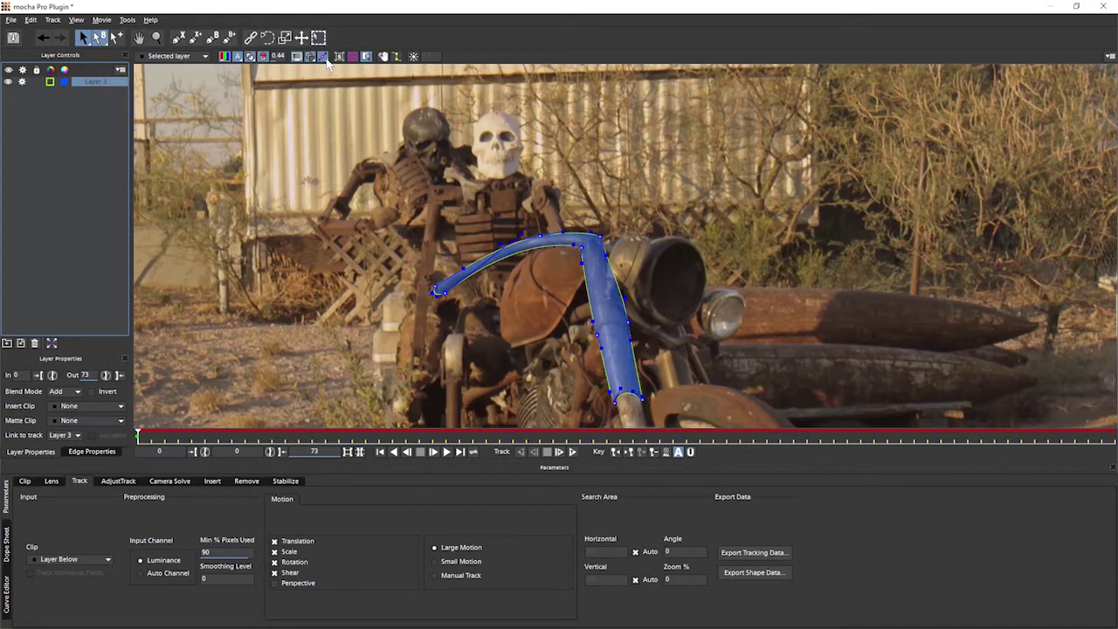
pyautogui.click(324, 56)
pyautogui.click(323, 57)
pyautogui.click(324, 56)
pyautogui.click(323, 57)
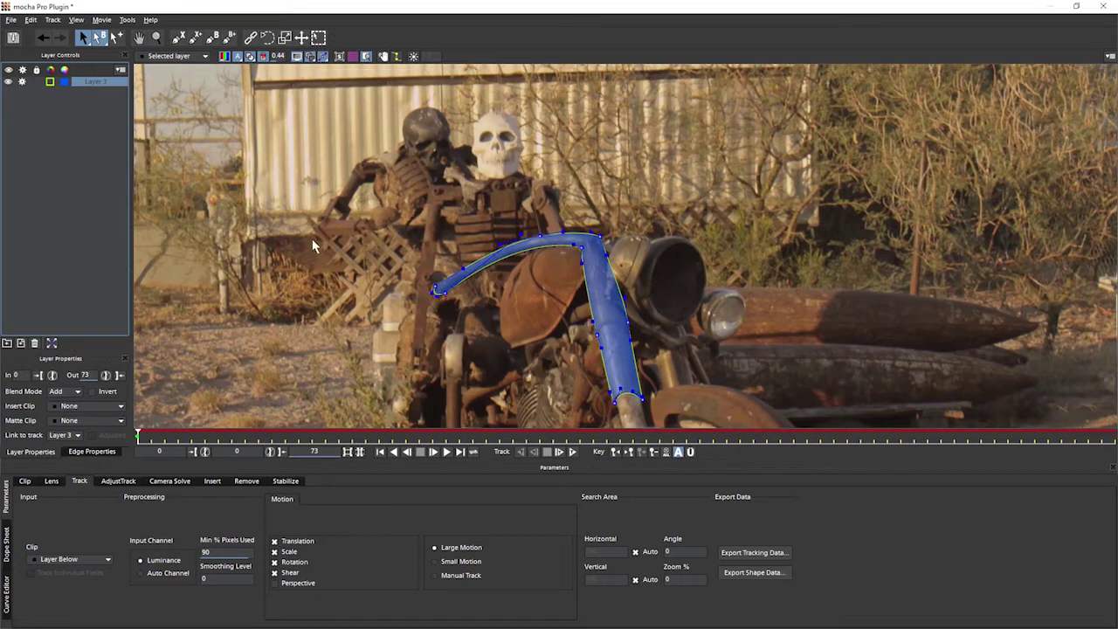
# Rename Layer 3 to Motorcycle and track it forward through the clip
pyautogui.doubleClick(91, 82)
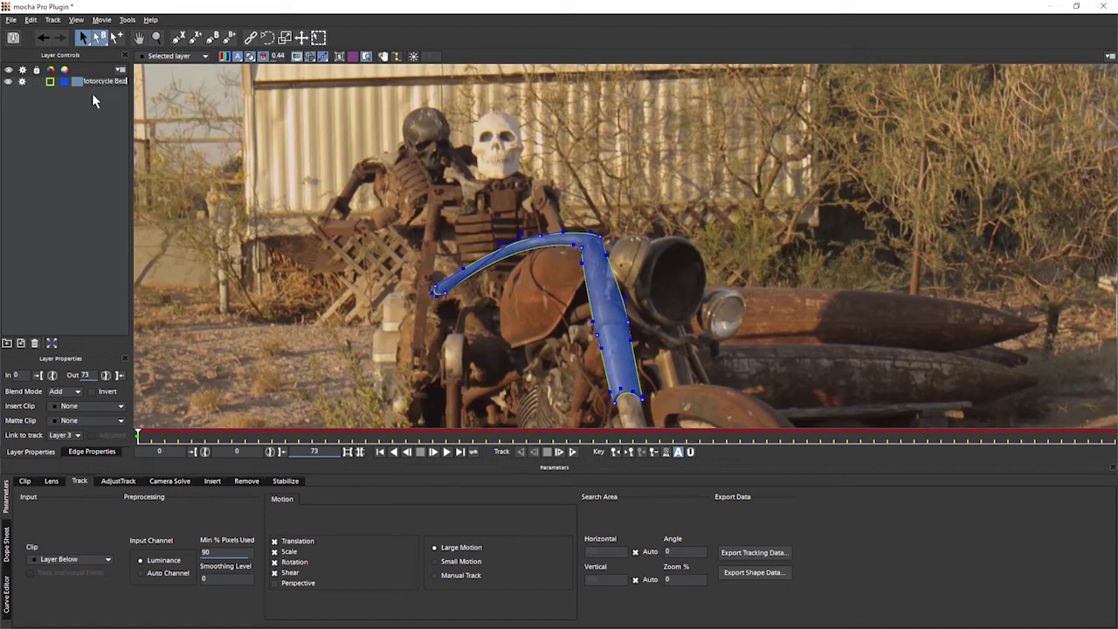
pyautogui.press('Return')
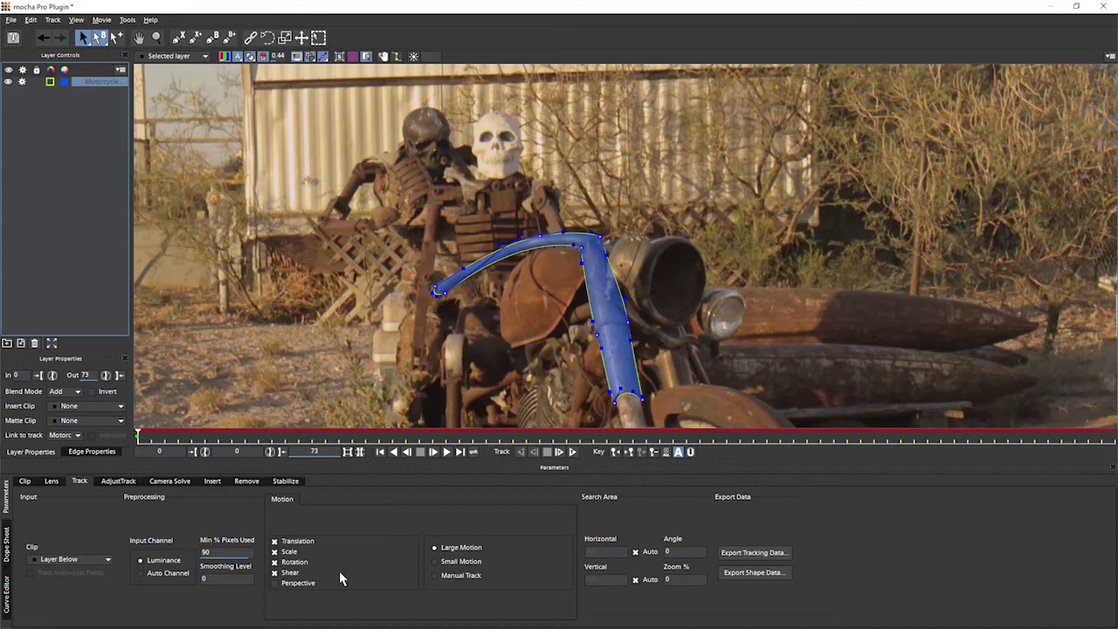
pyautogui.click(573, 452)
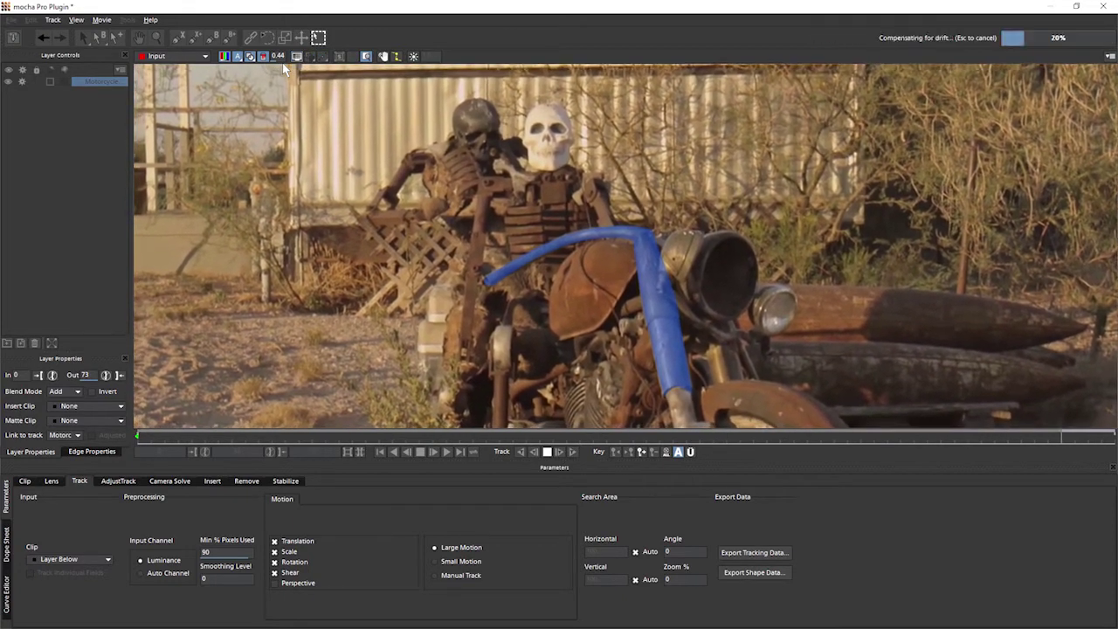
# Return to frame 0 and turn off processing and visibility for the Motorcycle layer
pyautogui.moveTo(1113, 436); pyautogui.dragTo(138, 441)
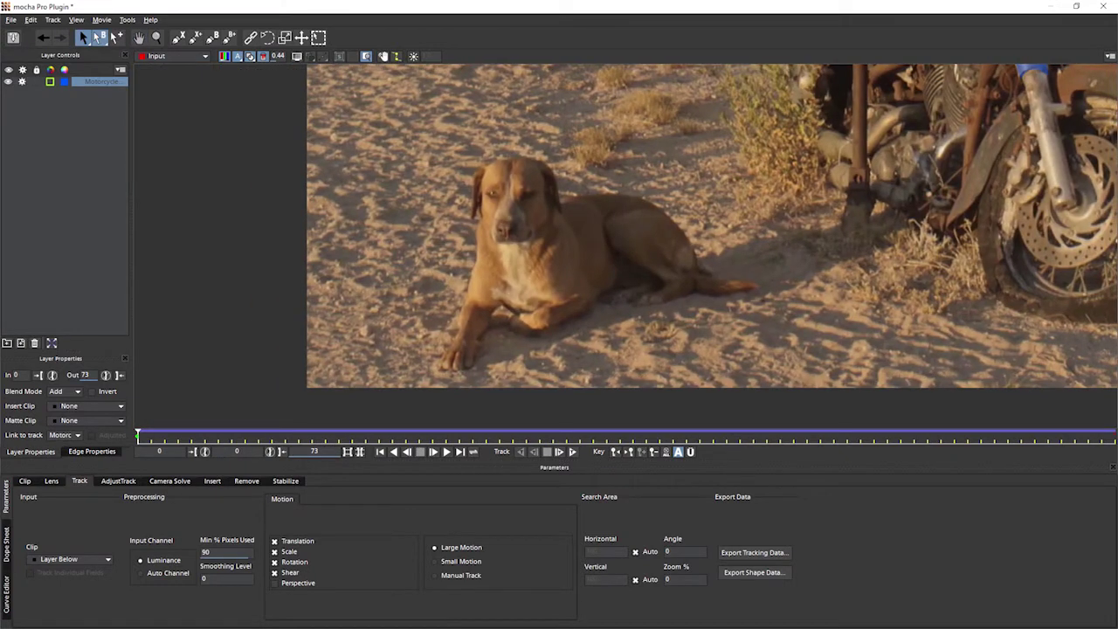
pyautogui.click(22, 82)
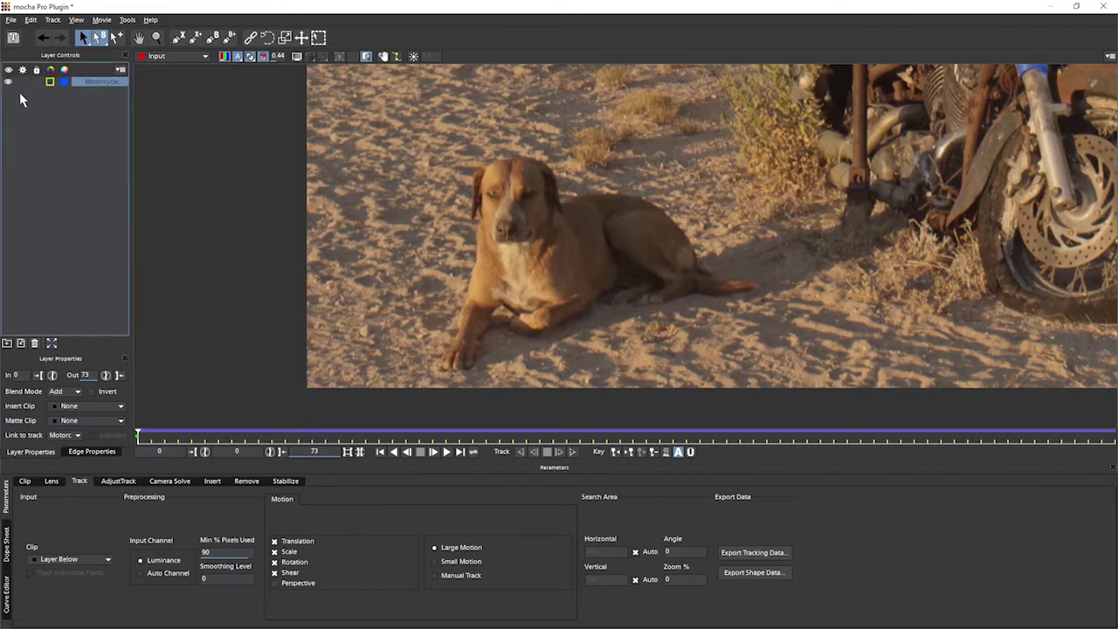
pyautogui.click(8, 82)
# Play the clip to examine the dog's movement, and return to frame 0
pyautogui.click(446, 452)
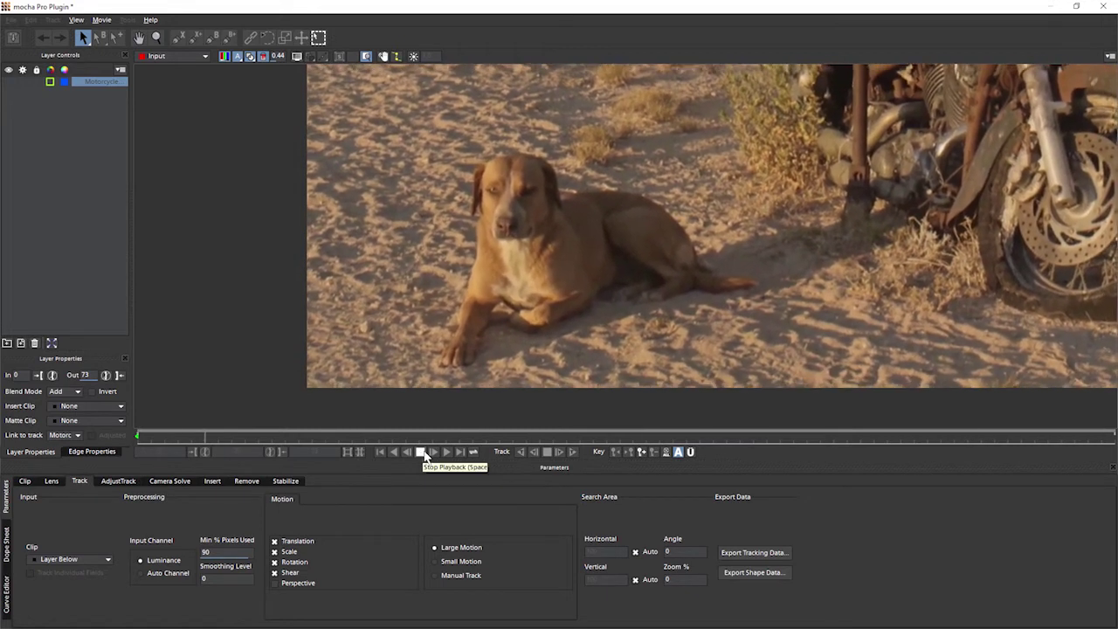
pyautogui.click(420, 452)
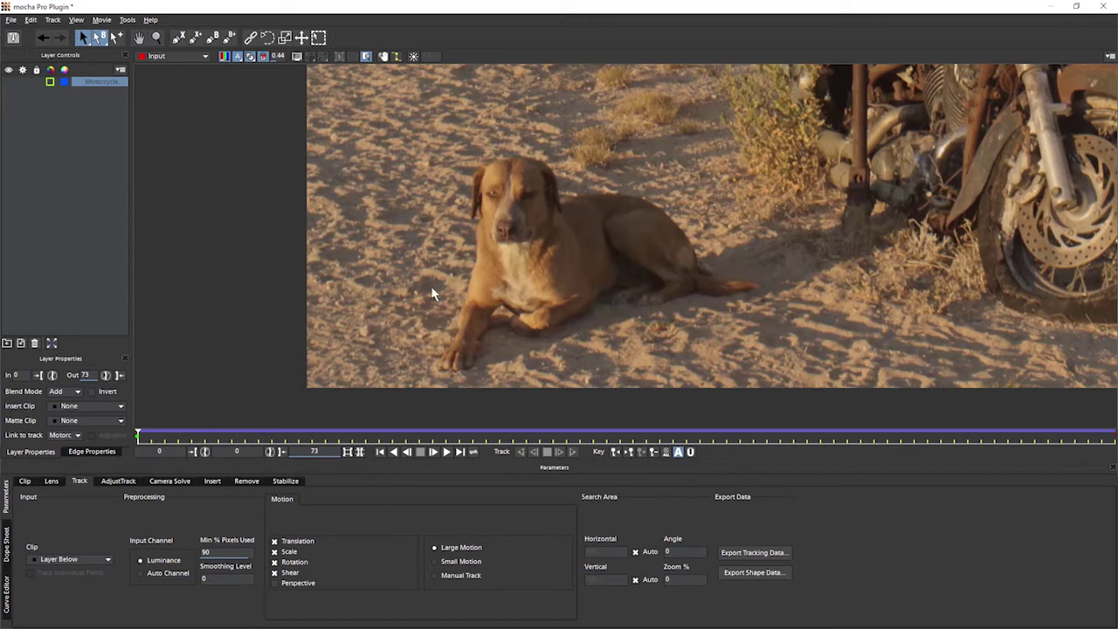
pyautogui.moveTo(138, 436)
pyautogui.mouseDown()
pyautogui.moveTo(689, 439)
pyautogui.moveTo(900, 428)
pyautogui.moveTo(137, 430)
pyautogui.mouseUp()
pyautogui.click(178, 39)
pyautogui.click(445, 340)
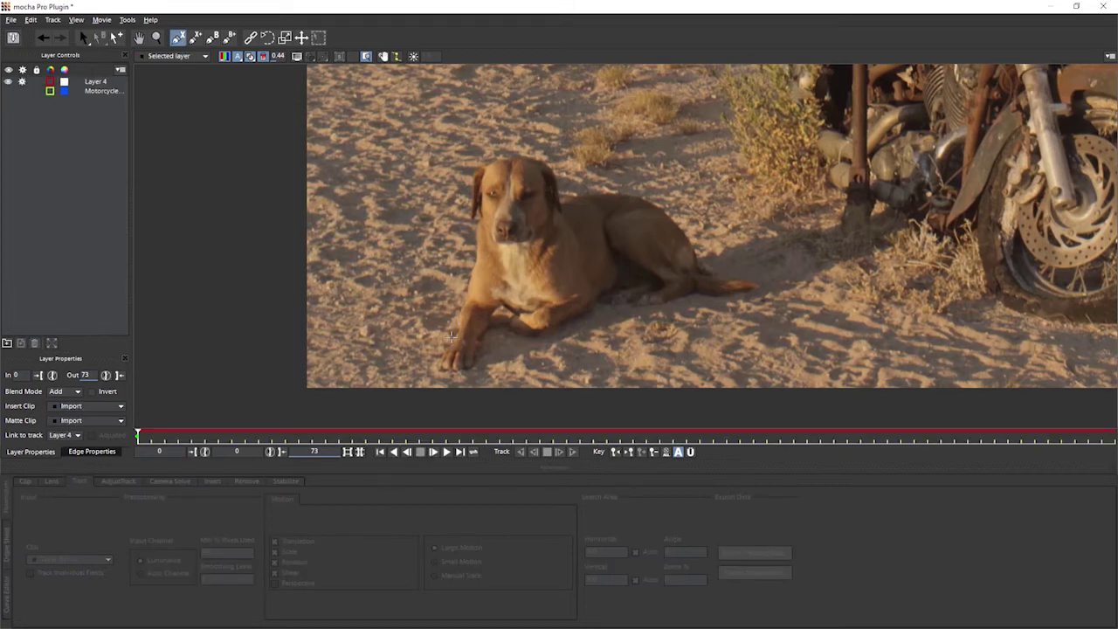
pyautogui.click(464, 304)
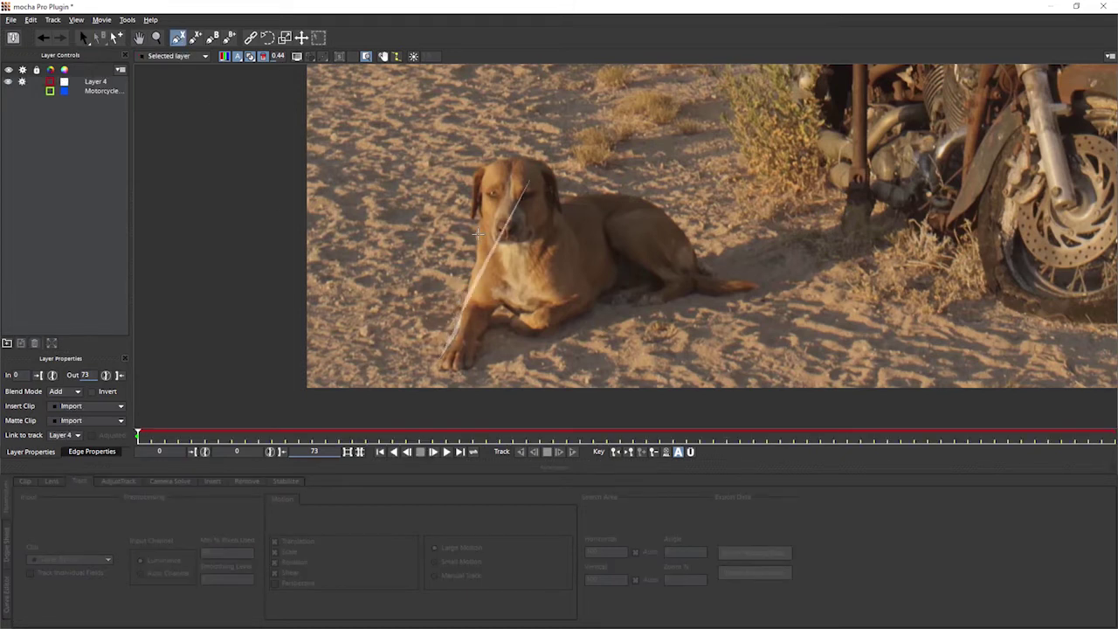
pyautogui.click(482, 247)
pyautogui.click(565, 281)
pyautogui.rightClick(585, 355)
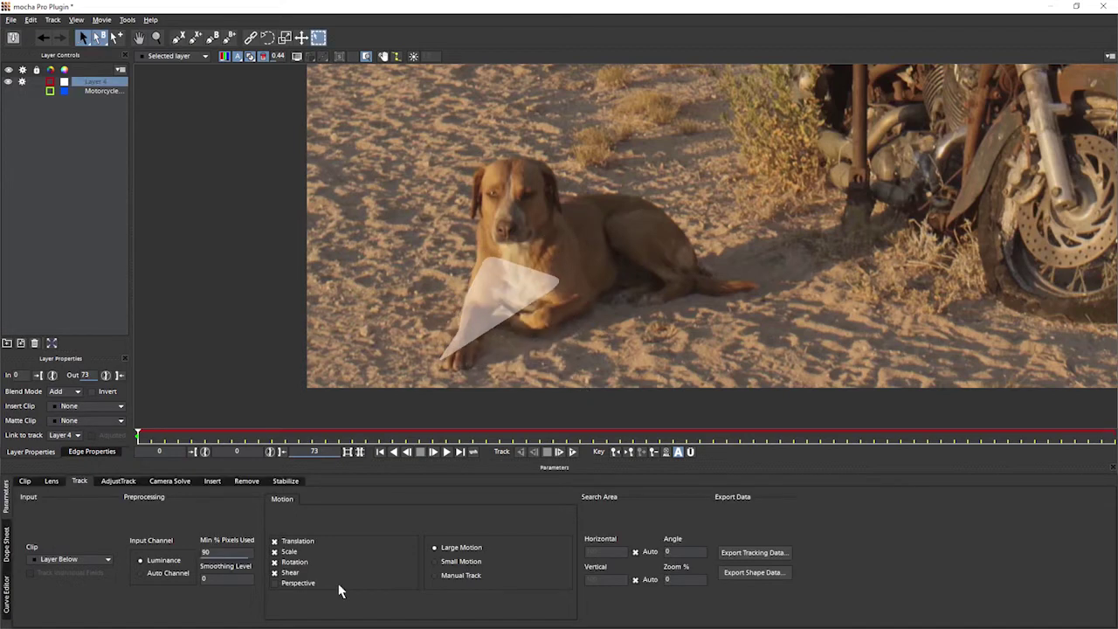
# Turn the spline overlays back on and delete Layer 4
pyautogui.click(298, 57)
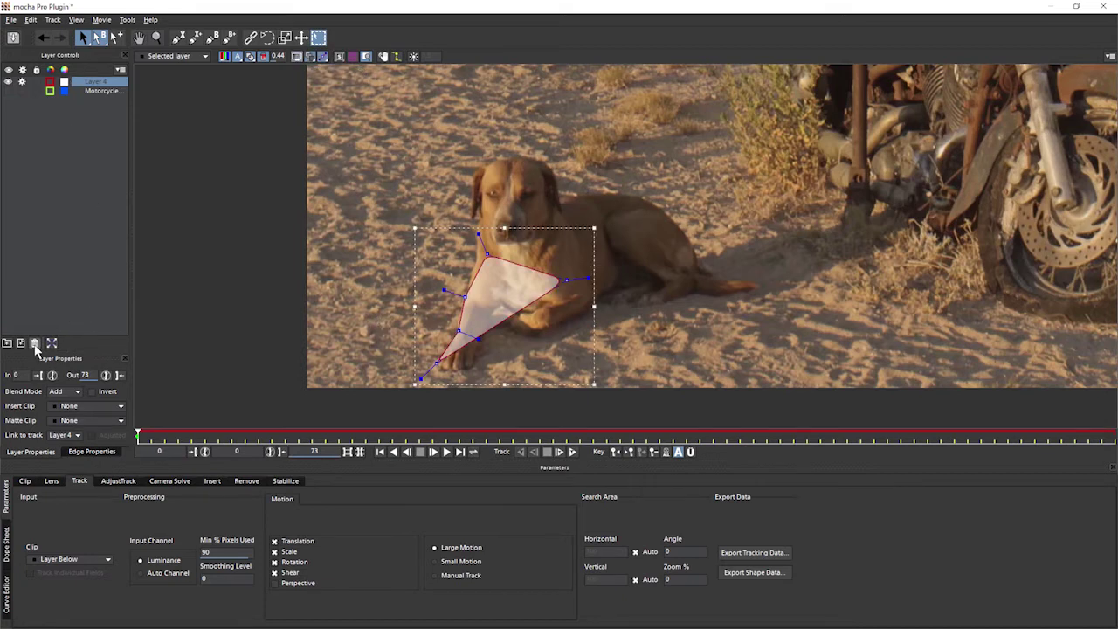
pyautogui.click(89, 84)
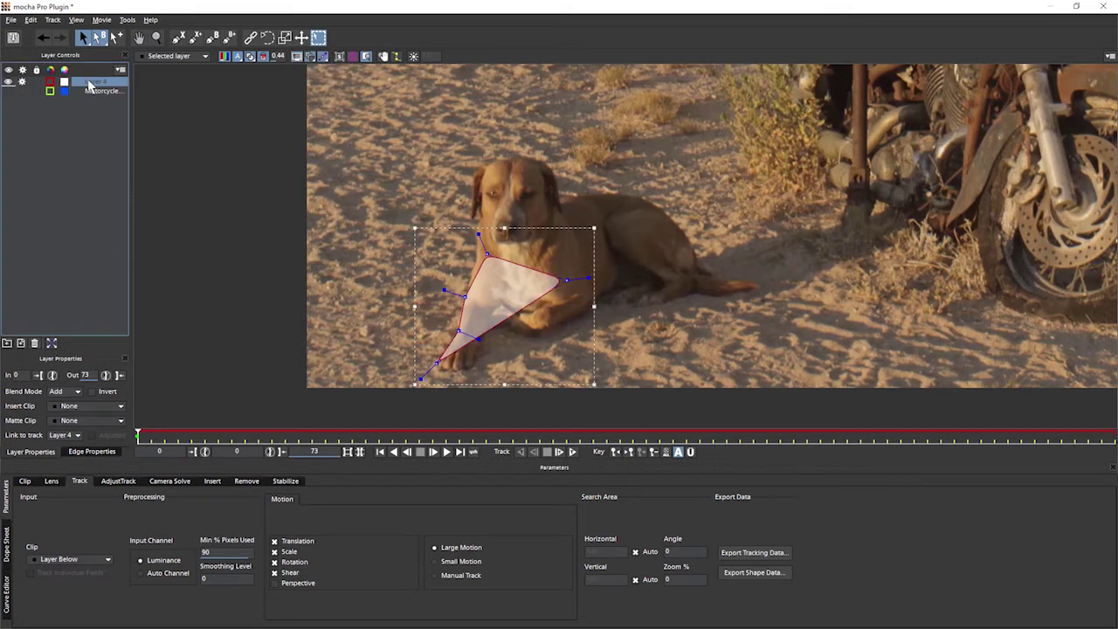
pyautogui.click(34, 342)
# Start a new X-Spline at the dog's front paw and outline up its leg and chest, across the muzzle to the neck
pyautogui.click(178, 36)
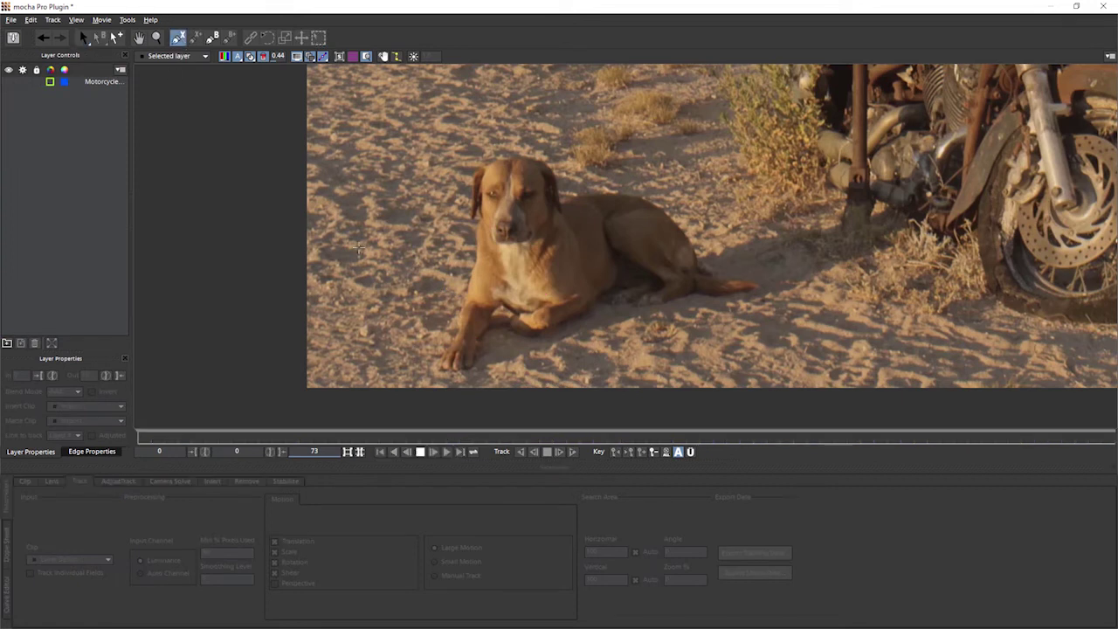
pyautogui.click(425, 381)
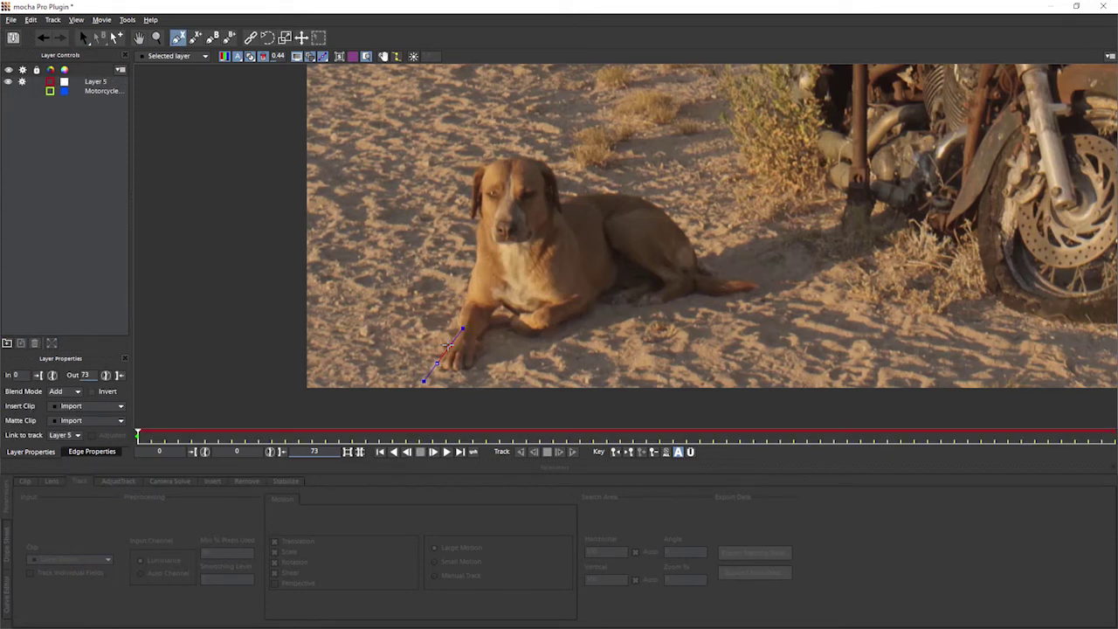
pyautogui.click(469, 308)
pyautogui.click(468, 291)
pyautogui.click(478, 253)
pyautogui.click(489, 221)
pyautogui.click(485, 211)
pyautogui.click(569, 194)
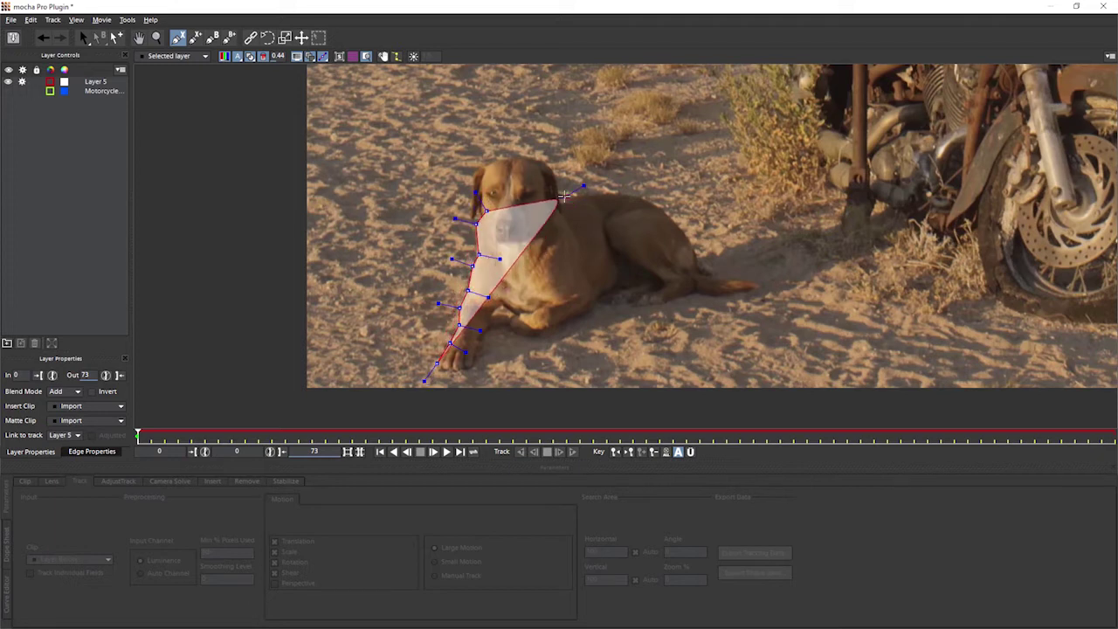
# Continue the X-Spline along the dog's back and hindquarters and around its tail
pyautogui.click(635, 194)
pyautogui.click(660, 207)
pyautogui.click(697, 242)
pyautogui.click(708, 279)
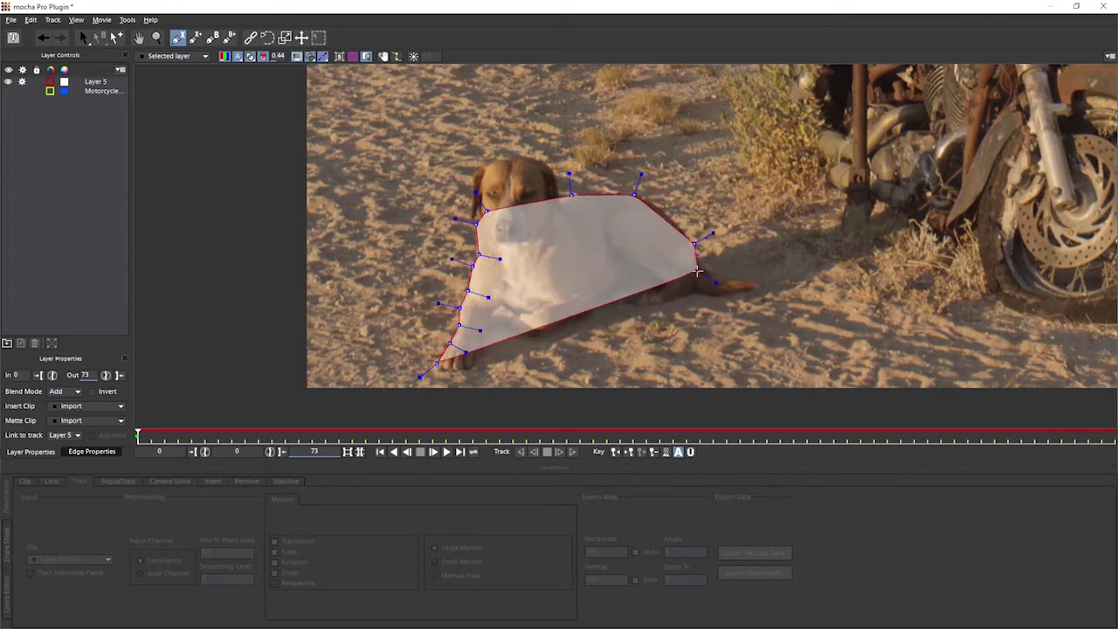
pyautogui.click(757, 283)
pyautogui.click(746, 289)
pyautogui.click(717, 298)
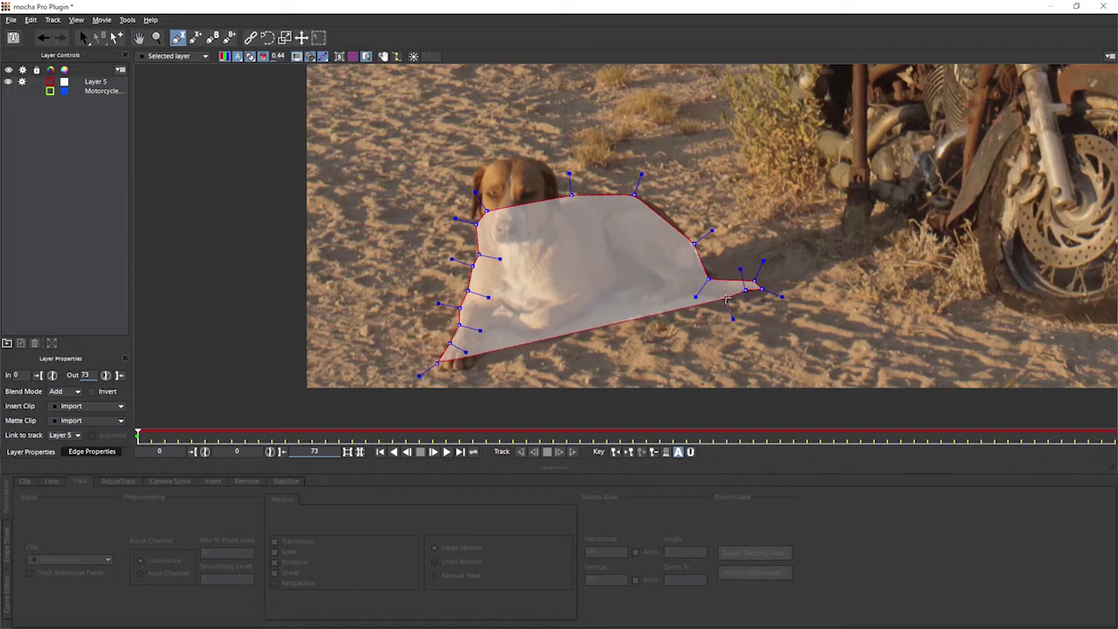
# Continue the X-Spline along the dog's underside and bent front leg into the gap between the front legs
pyautogui.click(659, 308)
pyautogui.click(623, 310)
pyautogui.click(600, 301)
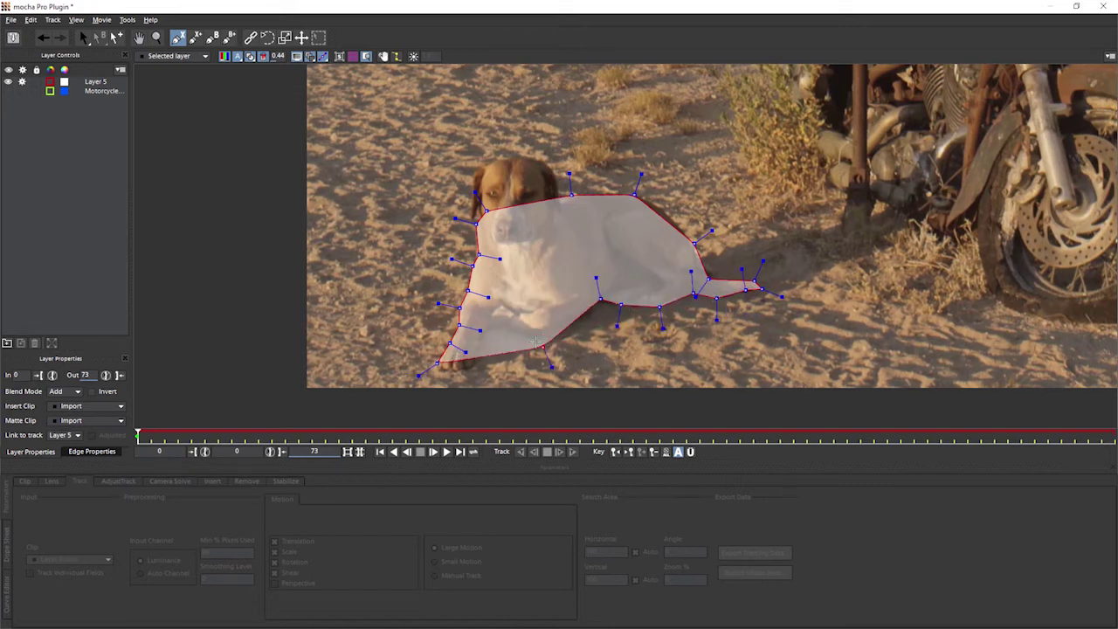
pyautogui.click(542, 338)
pyautogui.click(502, 306)
pyautogui.click(494, 367)
pyautogui.hotkey('ctrl', 'z')
pyautogui.click(491, 321)
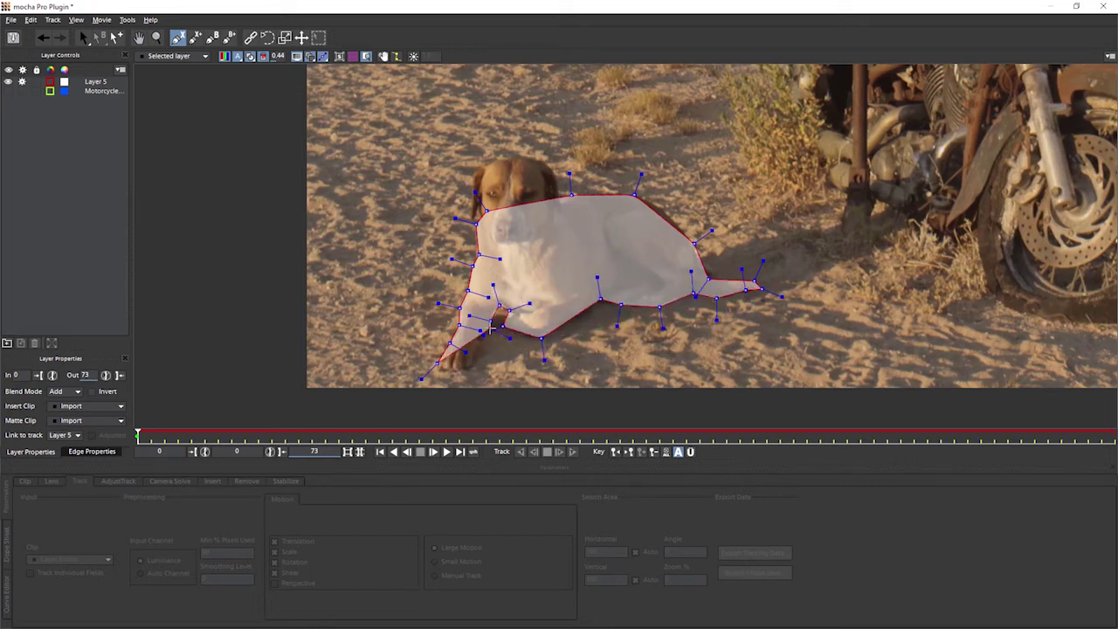
# Outline the inner side of the extended front leg and its paw, and finish the dog body spline
pyautogui.click(491, 329)
pyautogui.click(479, 341)
pyautogui.click(476, 367)
pyautogui.click(466, 373)
pyautogui.click(452, 373)
pyautogui.click(441, 372)
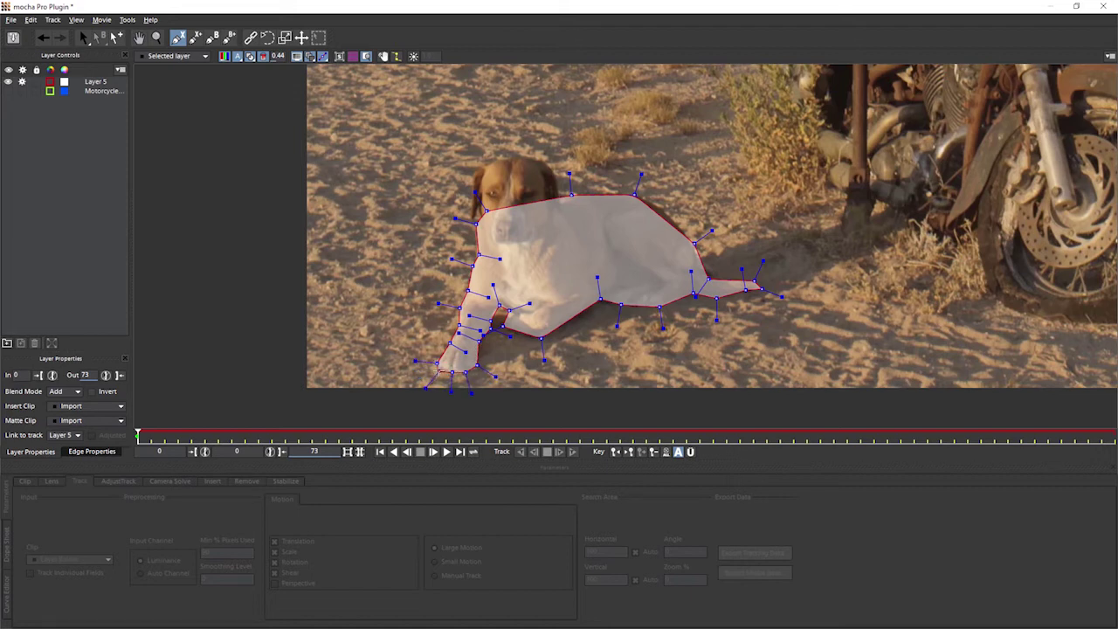
pyautogui.rightClick(441, 372)
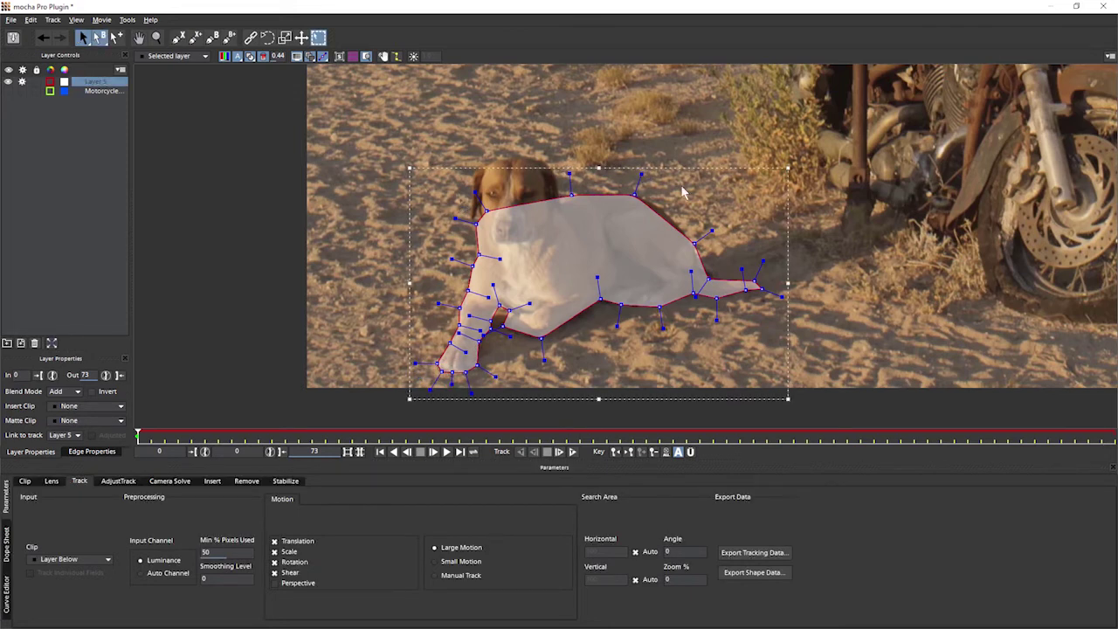
# Hide the matte fill and the transform box around the dog shape
pyautogui.click(250, 58)
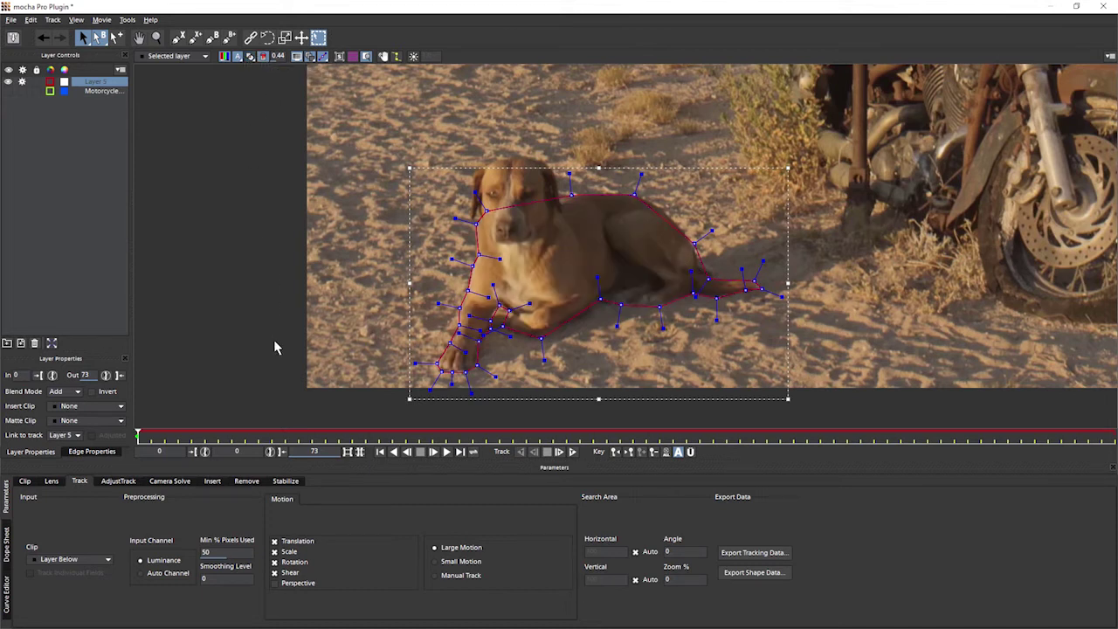
pyautogui.click(318, 38)
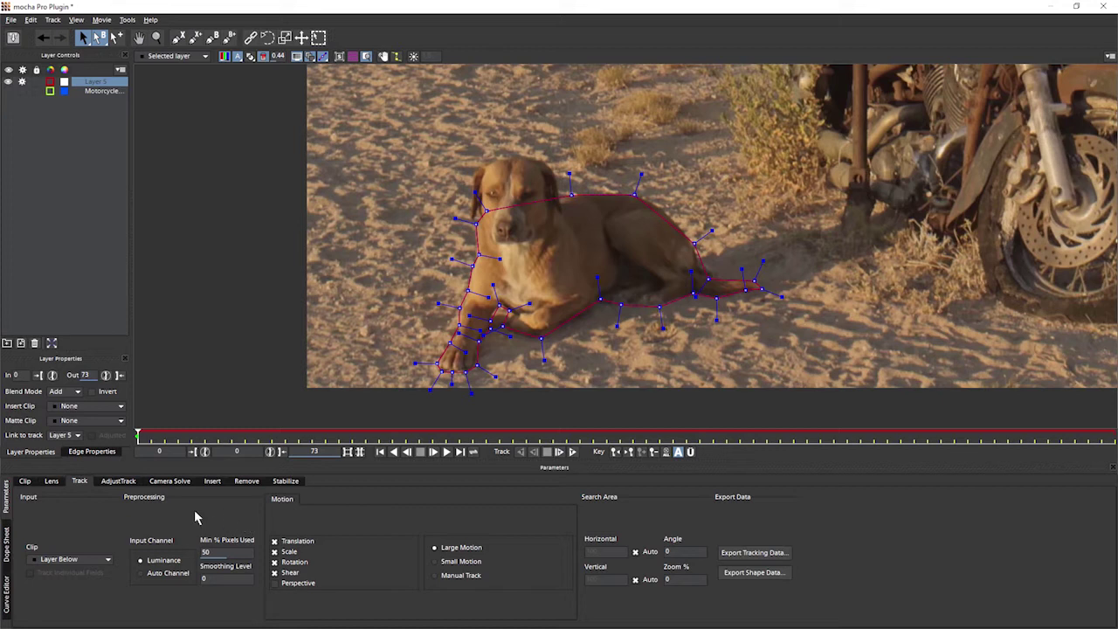
# Turn off Shear for Layer 5, track it forward through the clip, and scrub back to frame 0 to check the track
pyautogui.click(275, 573)
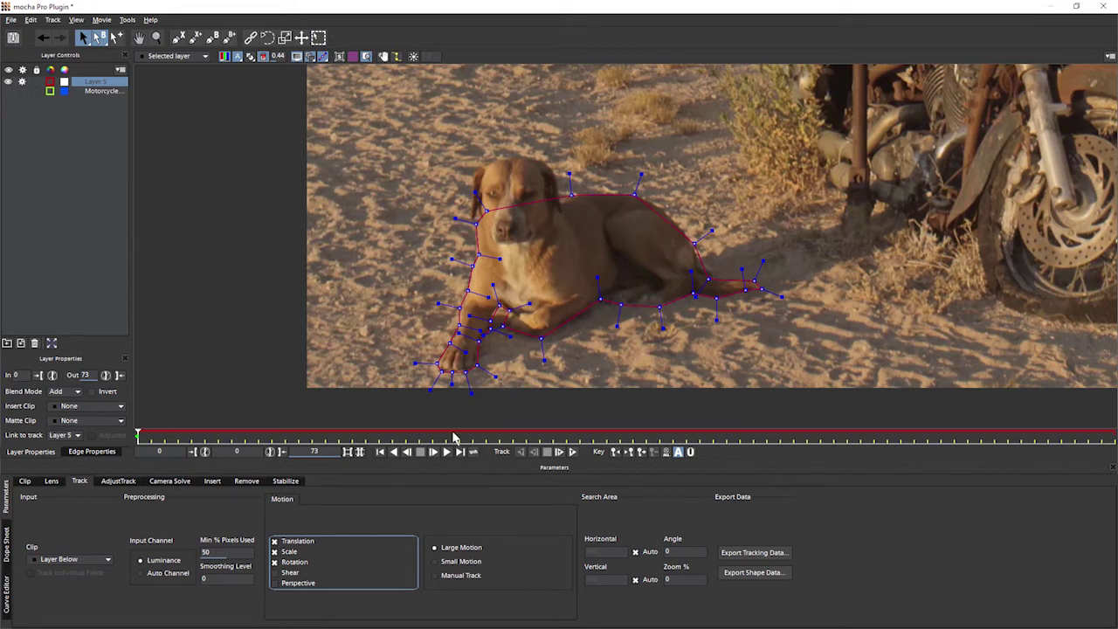
pyautogui.click(573, 452)
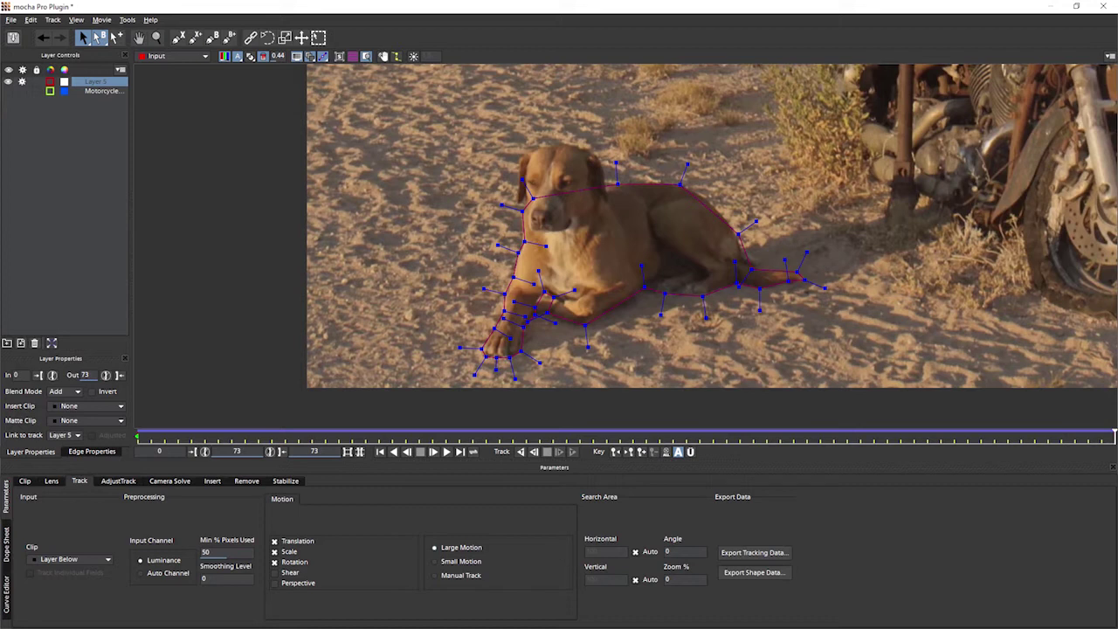
pyautogui.click(1037, 437)
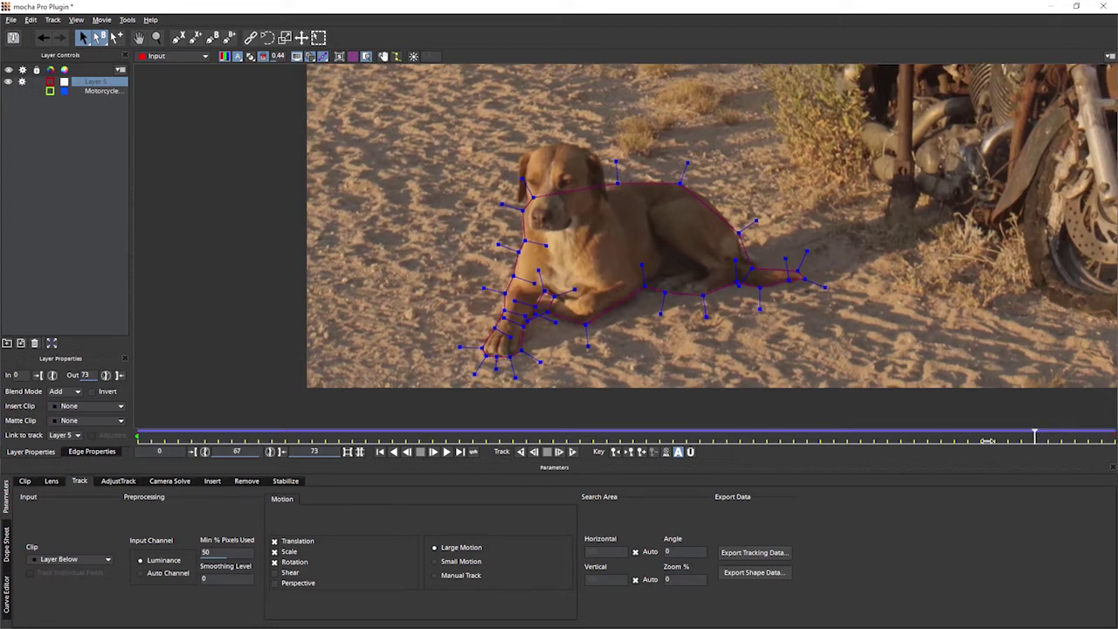
pyautogui.moveTo(988, 441); pyautogui.dragTo(138, 433)
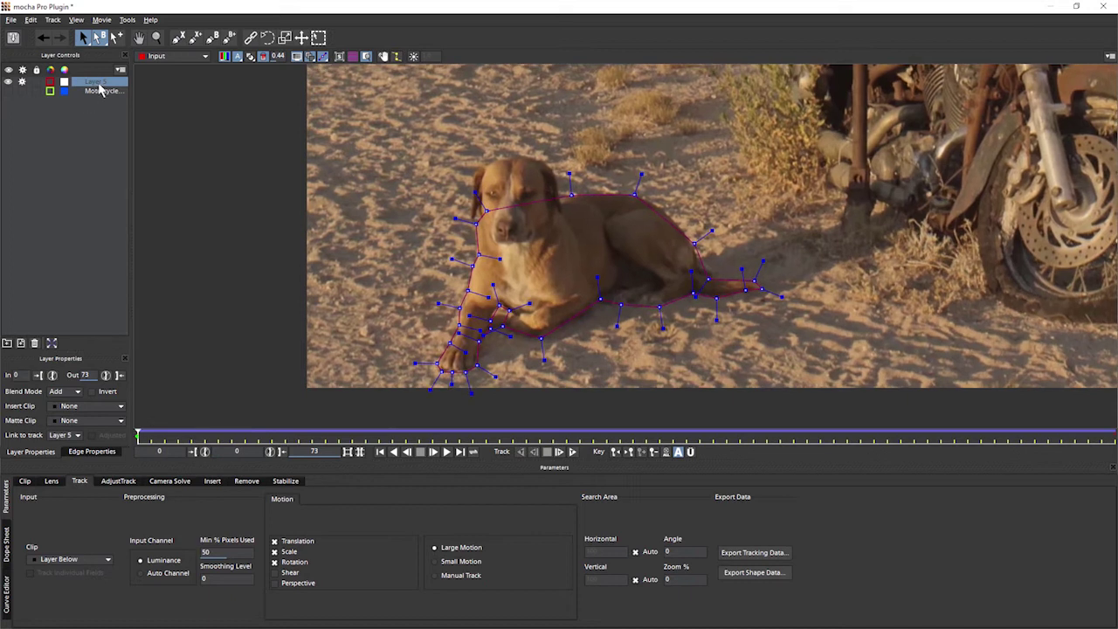
# Rename Layer 5 to Dog body M
pyautogui.doubleClick(101, 83)
pyautogui.press('Return')
# Go to frame 42 and examine how closely the spline fits the dog's back, tail and paws
pyautogui.moveTo(139, 438); pyautogui.dragTo(712, 449)
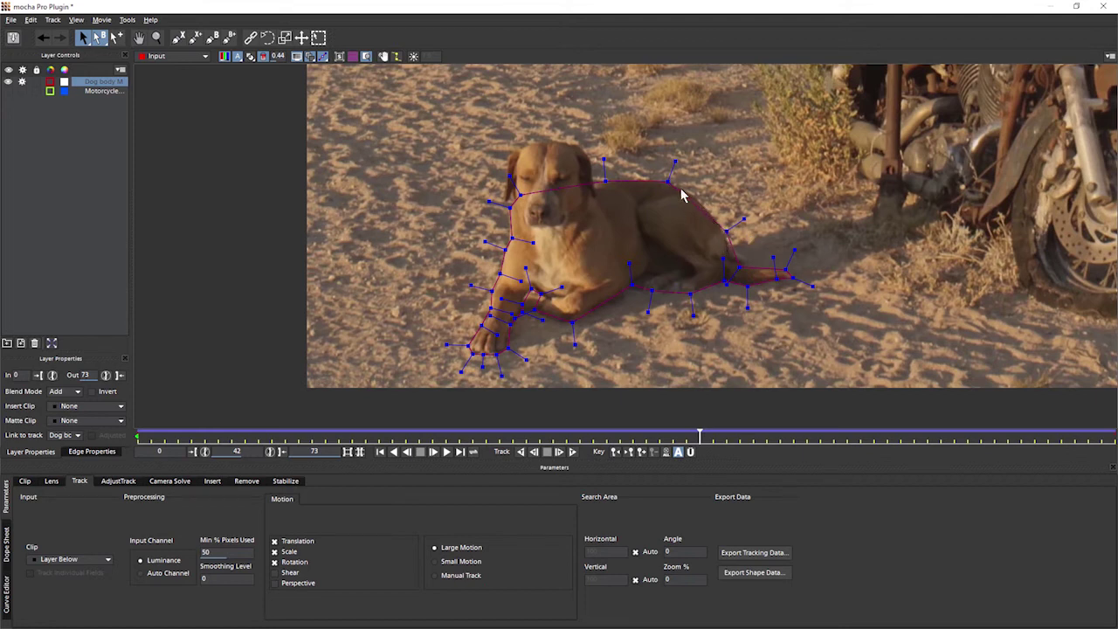
pyautogui.press('z')
pyautogui.moveTo(745, 250); pyautogui.dragTo(702, 155)
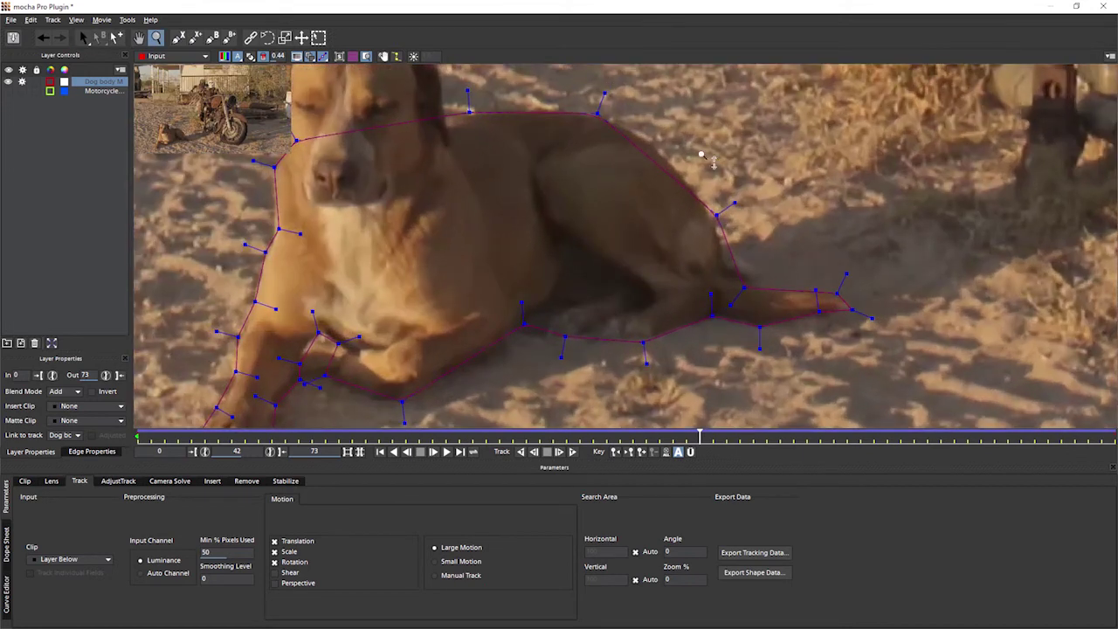
pyautogui.press('x')
pyautogui.moveTo(715, 270); pyautogui.dragTo(829, 382)
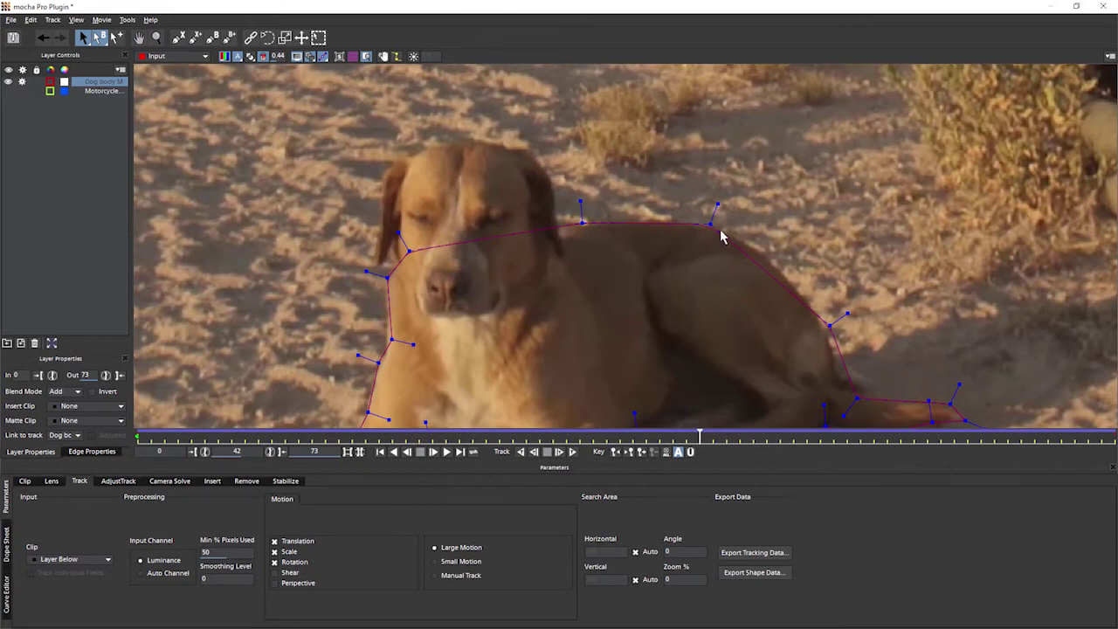
pyautogui.press('x')
pyautogui.moveTo(745, 304); pyautogui.dragTo(652, 139)
pyautogui.moveTo(764, 227); pyautogui.dragTo(745, 216)
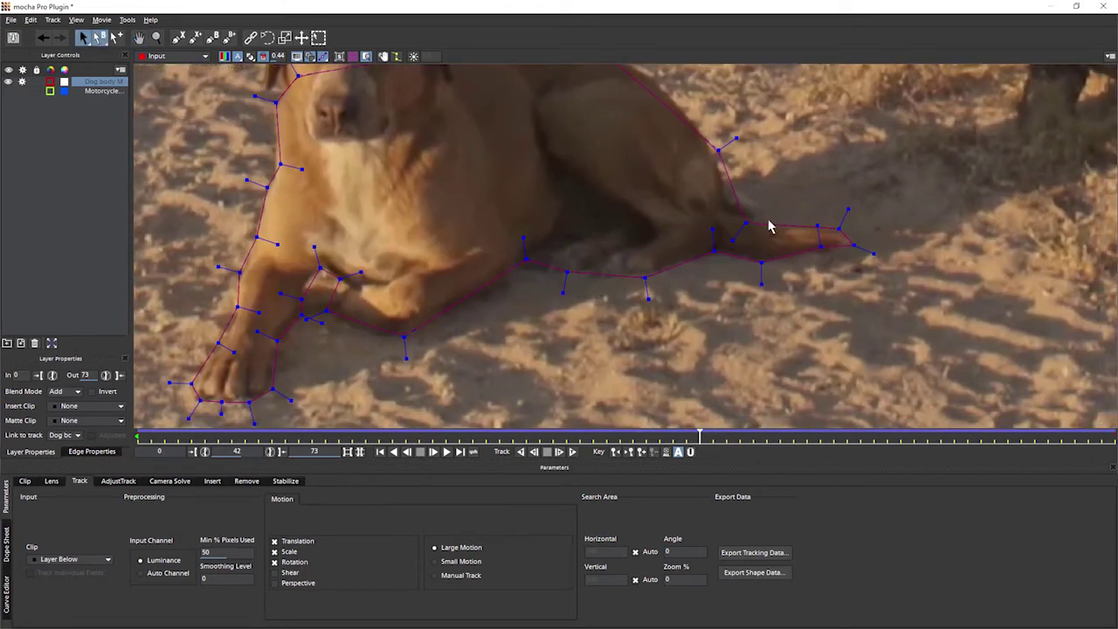
pyautogui.press('x')
pyautogui.moveTo(556, 212); pyautogui.dragTo(772, 324)
pyautogui.moveTo(592, 356); pyautogui.dragTo(687, 232)
pyautogui.scroll(-2, 623, 290)
pyautogui.press('z')
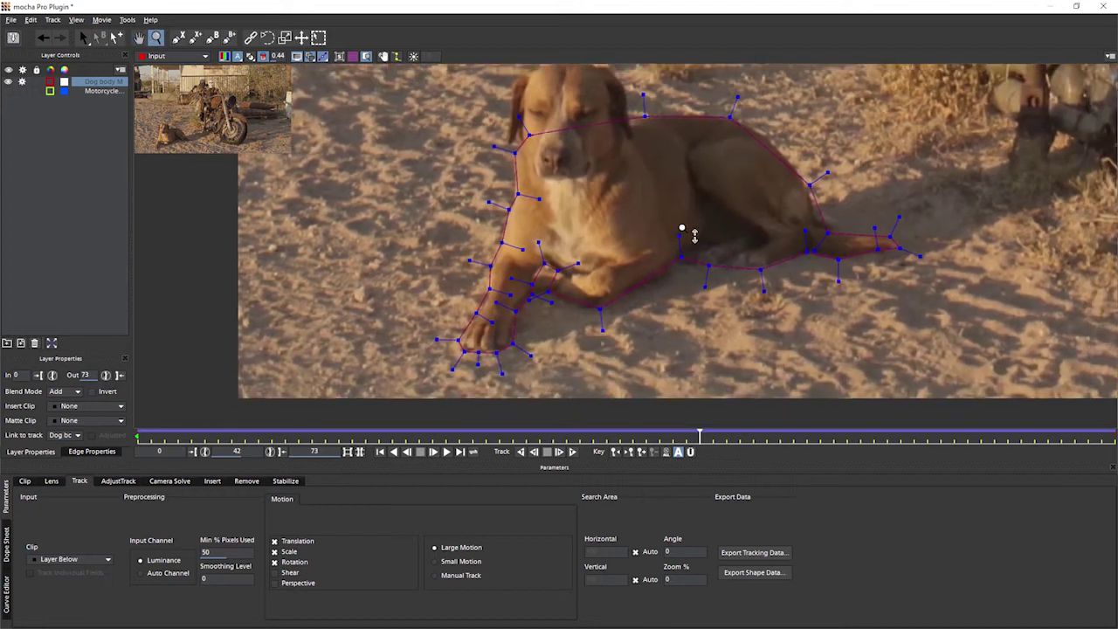
pyautogui.moveTo(692, 193); pyautogui.dragTo(656, 244)
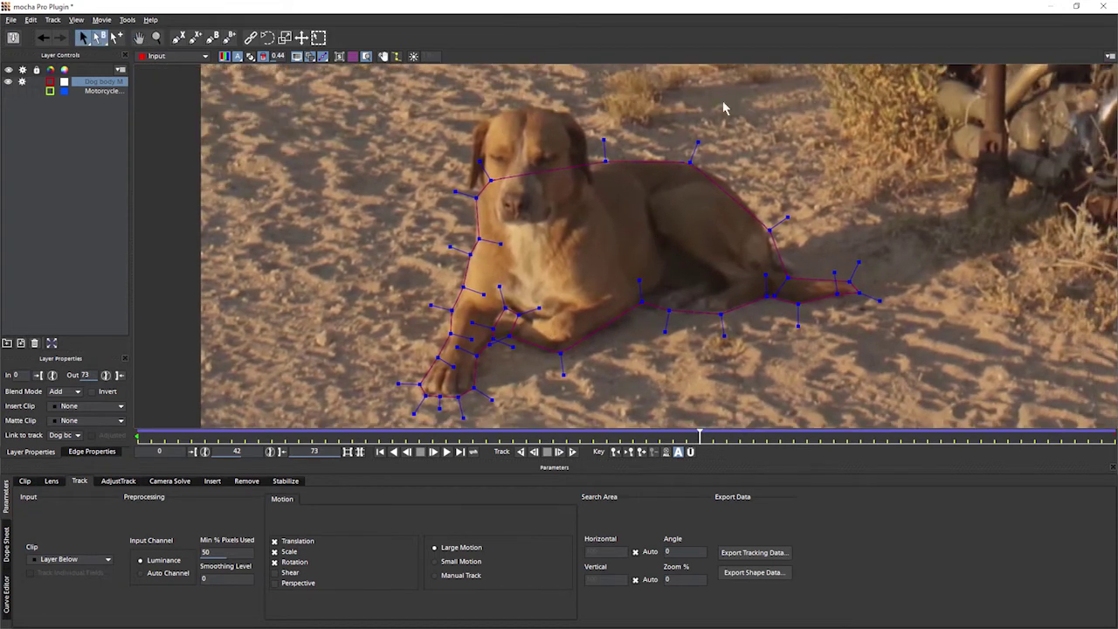
pyautogui.moveTo(691, 163)
pyautogui.mouseDown()
pyautogui.moveTo(706, 153)
pyautogui.moveTo(704, 166)
pyautogui.moveTo(709, 149)
pyautogui.moveTo(704, 167)
pyautogui.moveTo(709, 155)
pyautogui.mouseUp()
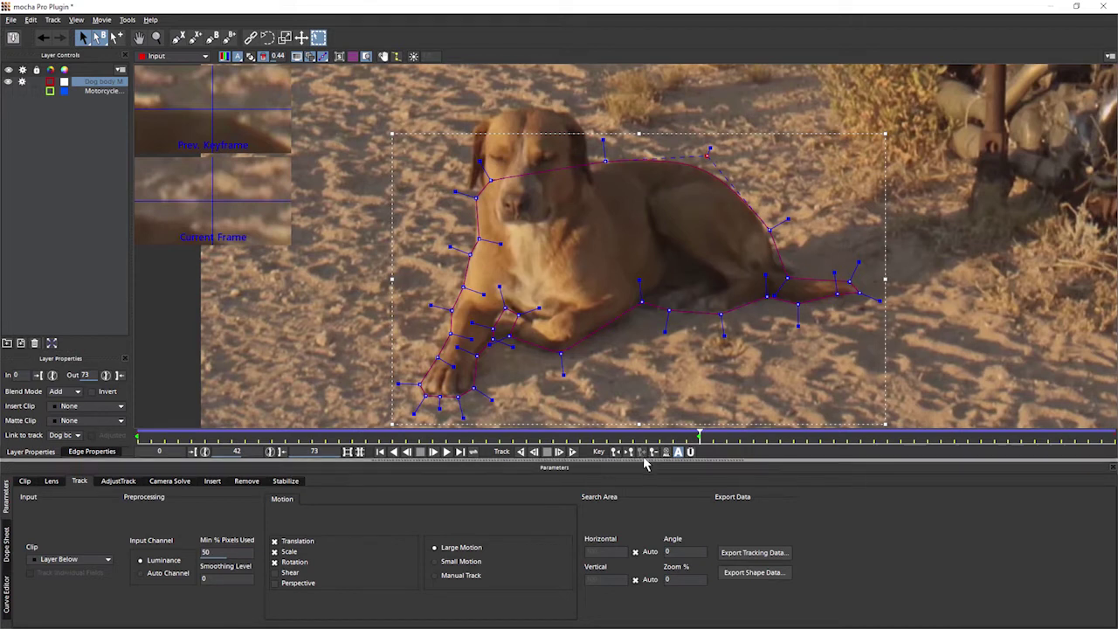
pyautogui.click(653, 451)
pyautogui.click(678, 451)
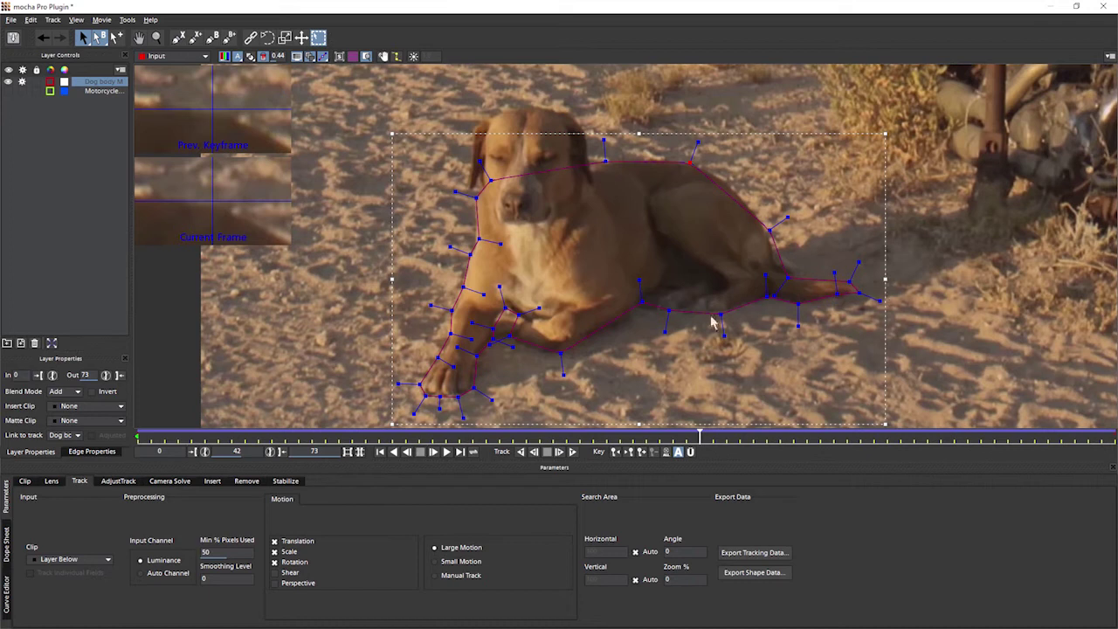
# Enable Uberkey and move the spline points on the dog's rear back and haunch to its contour at frame 42
pyautogui.click(691, 453)
pyautogui.moveTo(691, 163); pyautogui.dragTo(703, 160)
pyautogui.moveTo(770, 230); pyautogui.dragTo(765, 222)
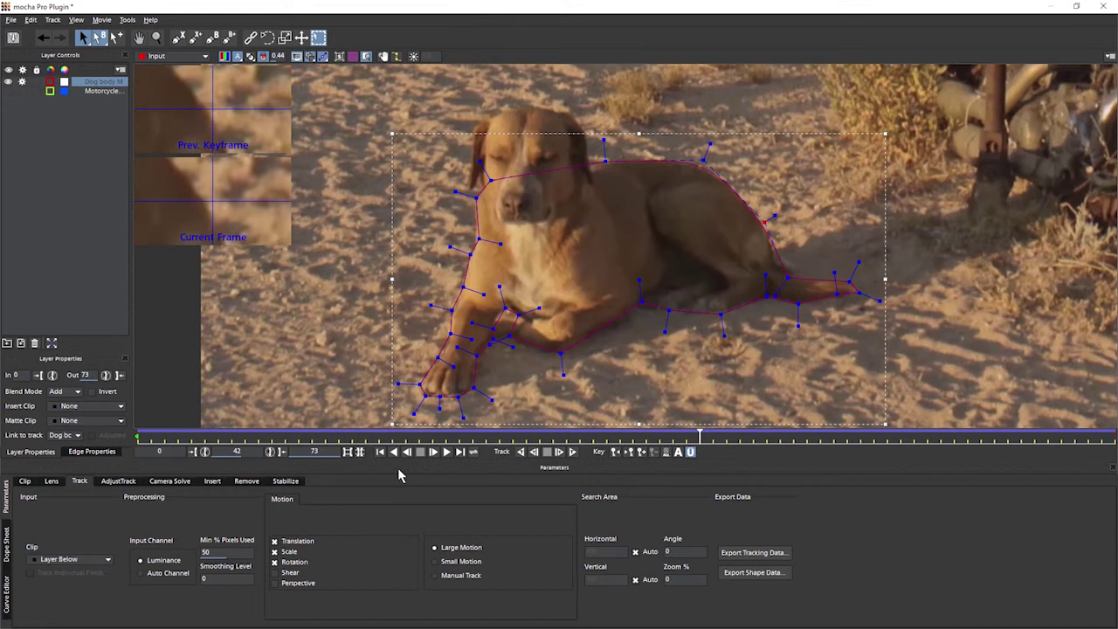
# Move the spline points around the base, underside and tip of the dog's tail onto its contour at frame 42
pyautogui.moveTo(789, 278); pyautogui.dragTo(774, 265)
pyautogui.moveTo(849, 282)
pyautogui.mouseDown()
pyautogui.moveTo(861, 295)
pyautogui.moveTo(836, 294)
pyautogui.mouseUp()
pyautogui.moveTo(861, 295)
pyautogui.mouseDown()
pyautogui.moveTo(881, 291)
pyautogui.moveTo(865, 291)
pyautogui.mouseUp()
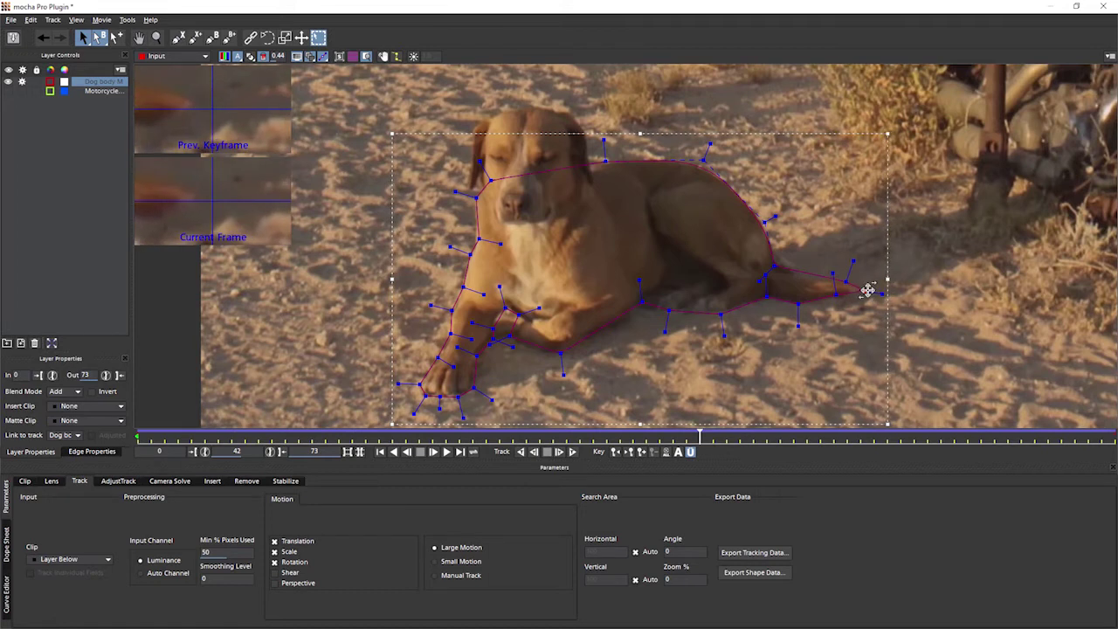
pyautogui.moveTo(798, 304); pyautogui.dragTo(804, 306)
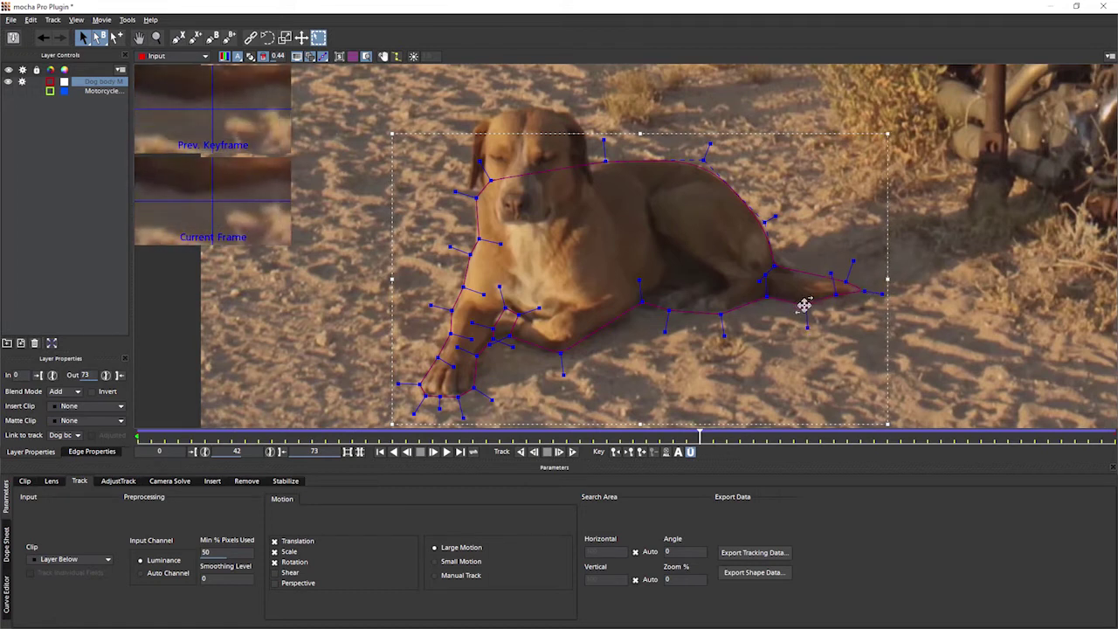
# Fit the spline to the dog's belly and folded front leg, adding a point along the lower leg edge
pyautogui.click(720, 312)
pyautogui.moveTo(666, 332); pyautogui.dragTo(667, 327)
pyautogui.moveTo(640, 279); pyautogui.dragTo(637, 298)
pyautogui.moveTo(561, 353)
pyautogui.mouseDown()
pyautogui.moveTo(577, 363)
pyautogui.moveTo(550, 354)
pyautogui.mouseUp()
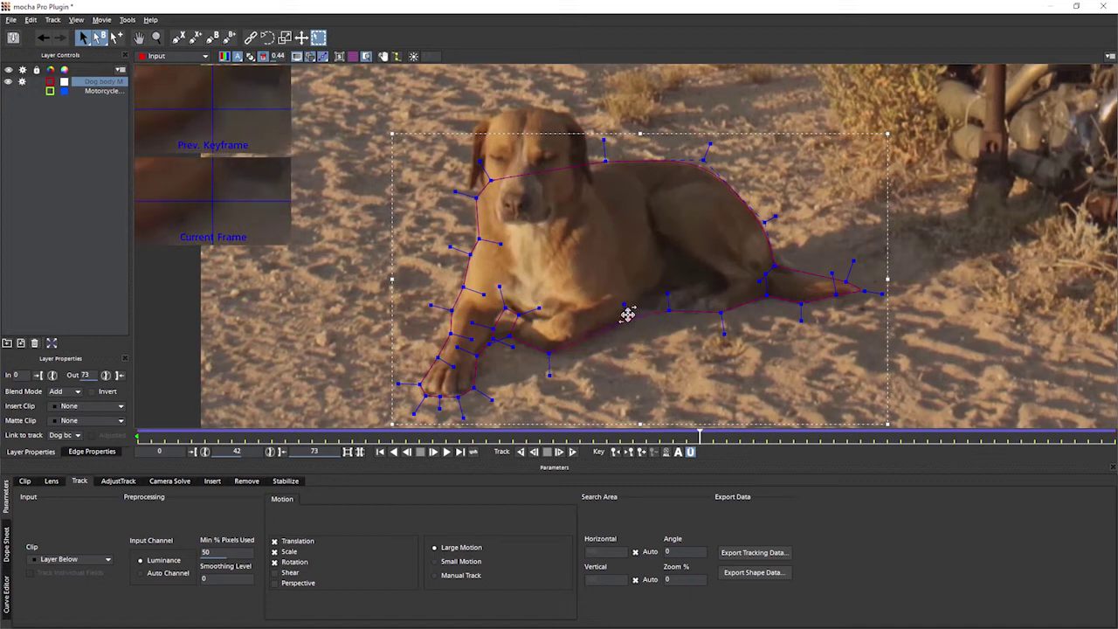
pyautogui.click(637, 294)
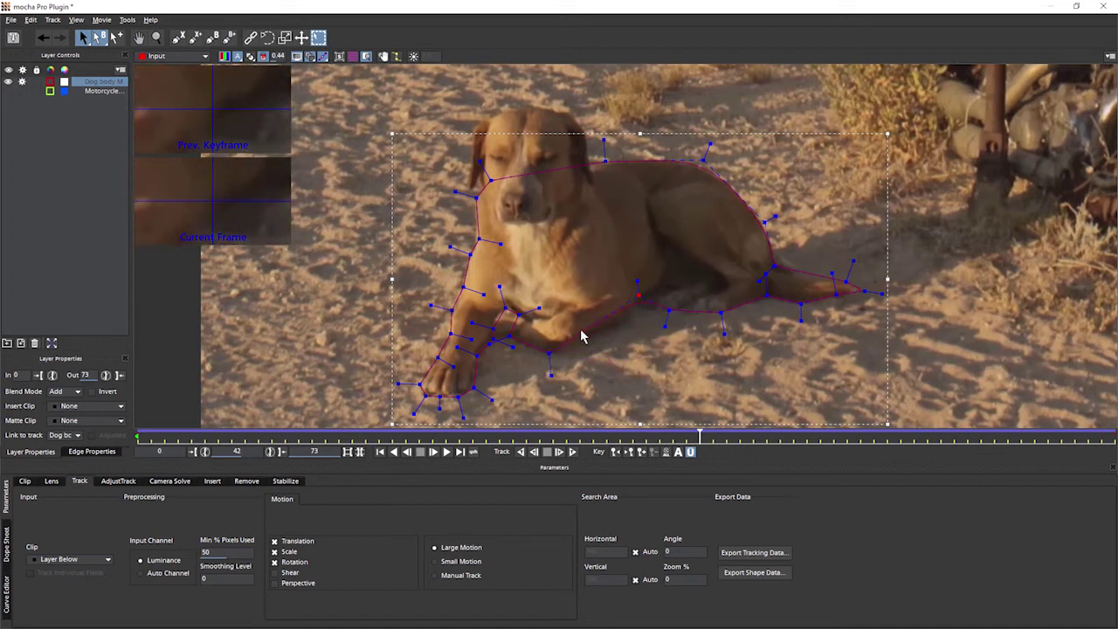
pyautogui.click(623, 323)
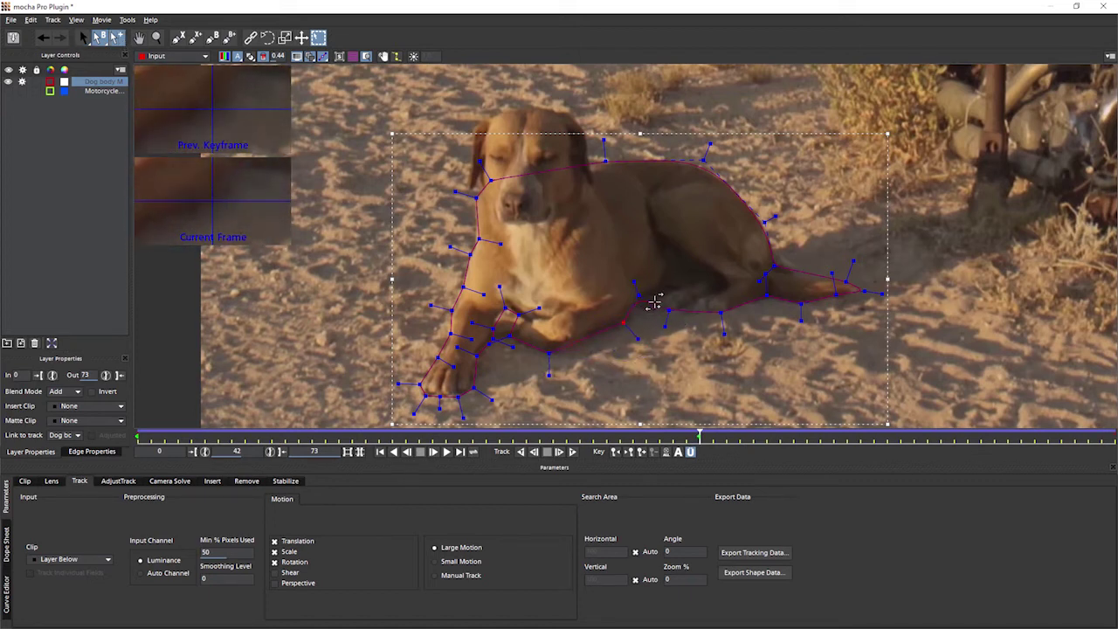
# Adjust the spline points around the dog's extended front leg, paw and chest to match its outline at frame 42
pyautogui.moveTo(546, 281); pyautogui.dragTo(466, 349)
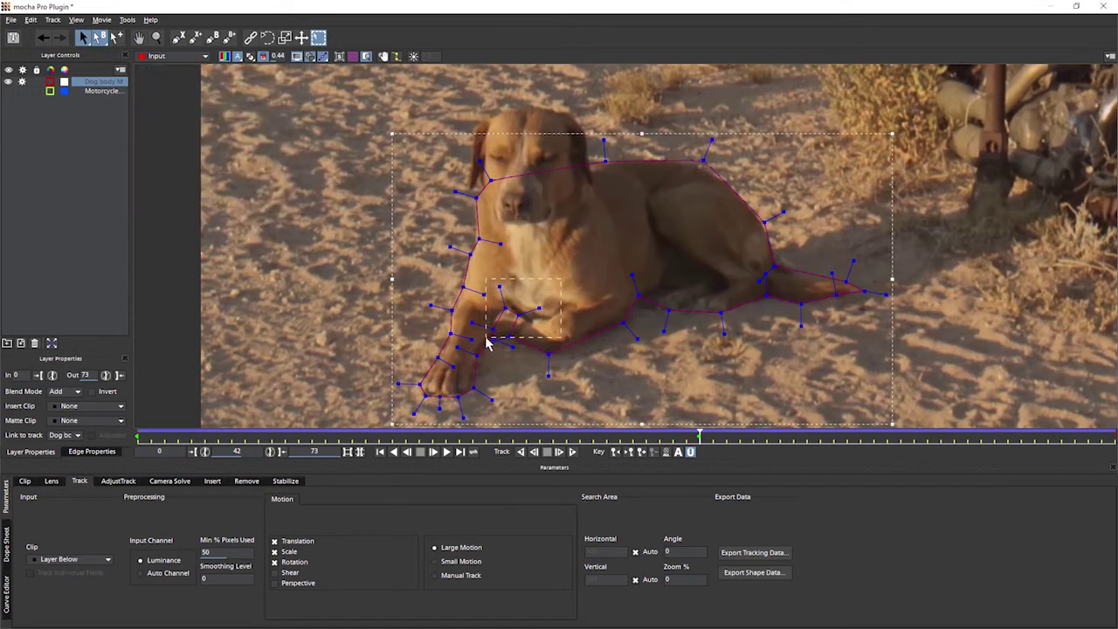
pyautogui.moveTo(501, 289); pyautogui.dragTo(501, 290)
pyautogui.click(494, 411)
pyautogui.moveTo(459, 397); pyautogui.dragTo(477, 244)
# Refine the spline points and curvature along the dog's back and haunch at frame 42
pyautogui.click(605, 157)
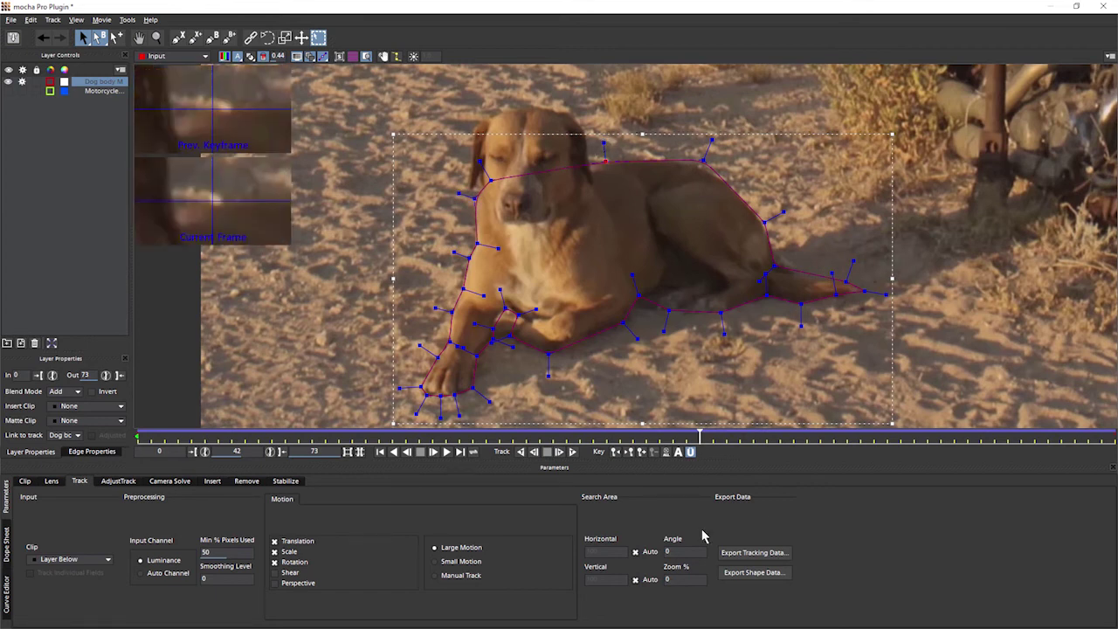
pyautogui.moveTo(712, 140); pyautogui.dragTo(711, 152)
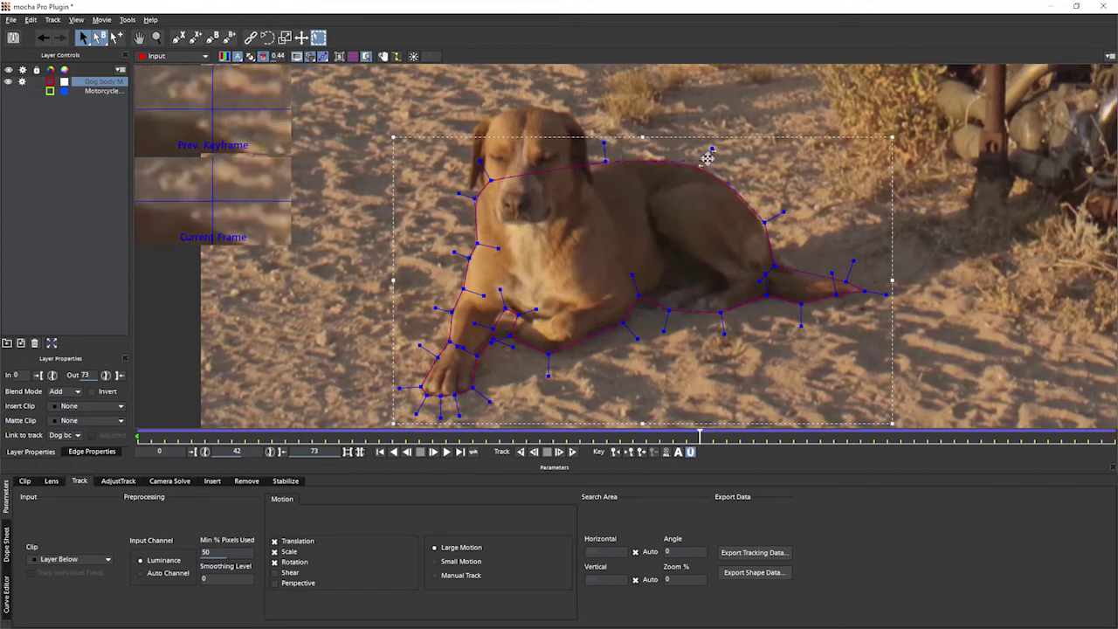
pyautogui.click(761, 225)
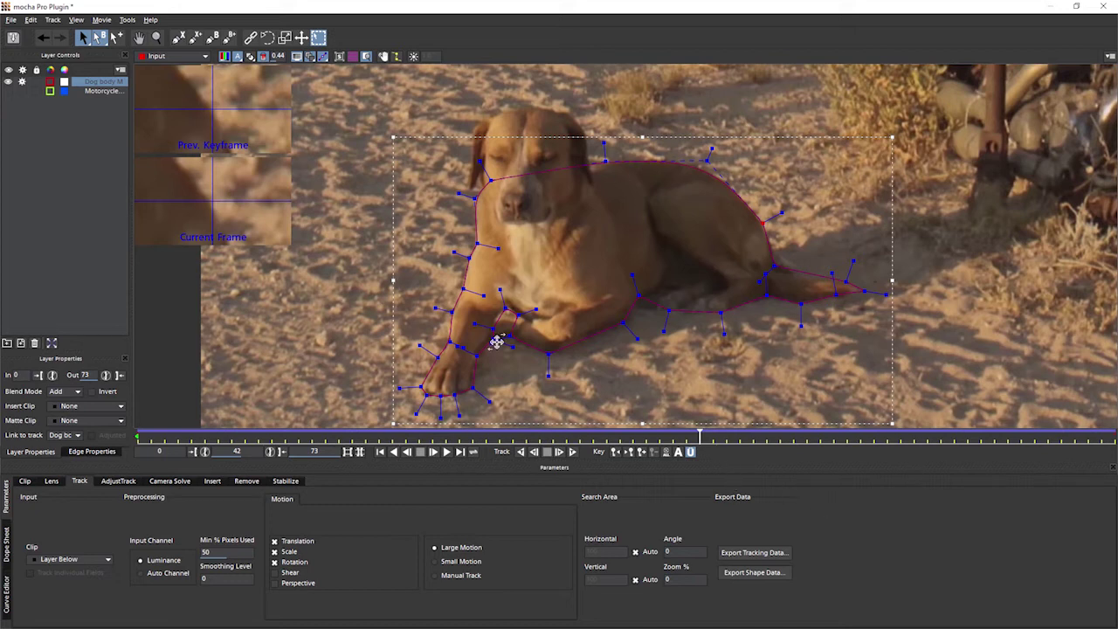
# Turn off Uberkey, play the clip to check the body spline, and scrub back to frame 0
pyautogui.click(690, 452)
pyautogui.click(444, 451)
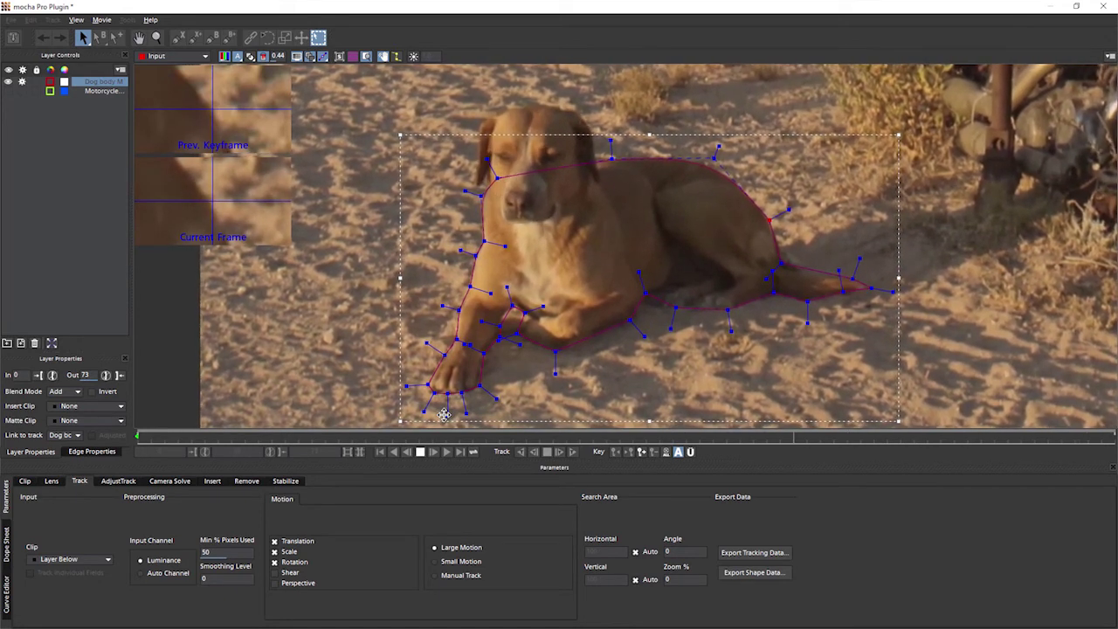
pyautogui.moveTo(765, 449); pyautogui.dragTo(232, 448)
pyautogui.moveTo(200, 484); pyautogui.dragTo(18, 521)
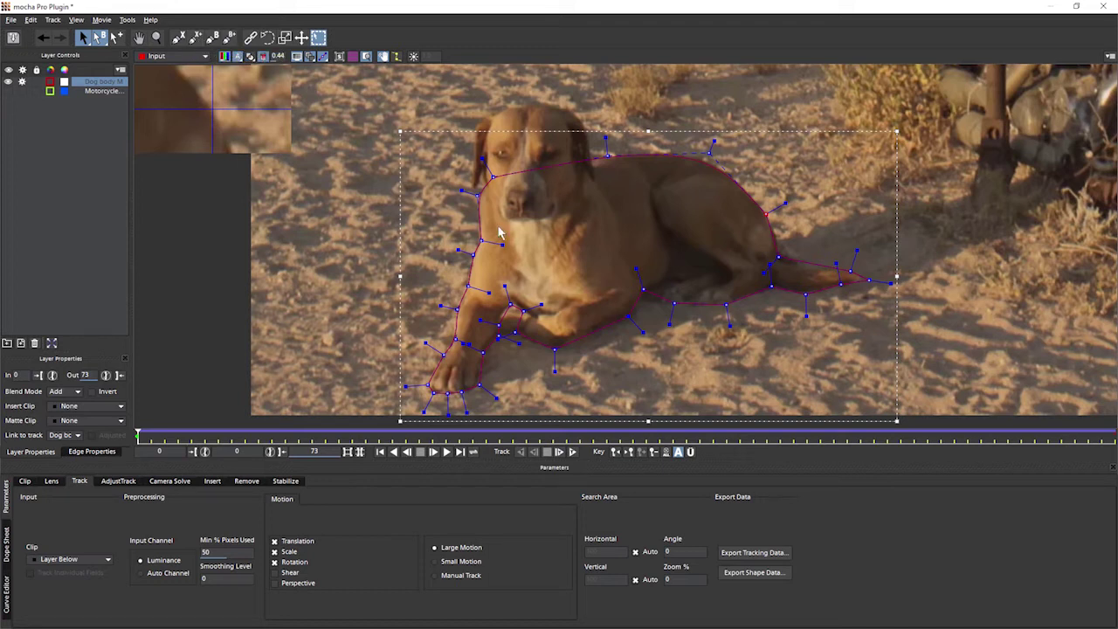
# Add an X-Spline around the dog's head to the Dog body M layer and tighten its points beside the ear
pyautogui.click(195, 39)
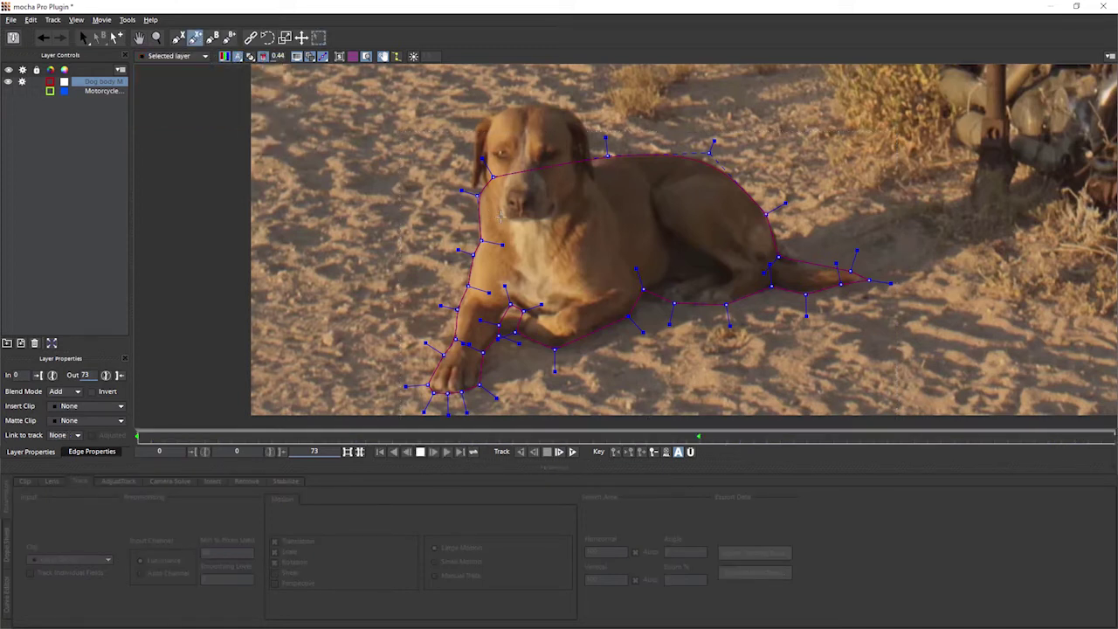
pyautogui.click(500, 214)
pyautogui.click(480, 178)
pyautogui.click(478, 194)
pyautogui.click(470, 185)
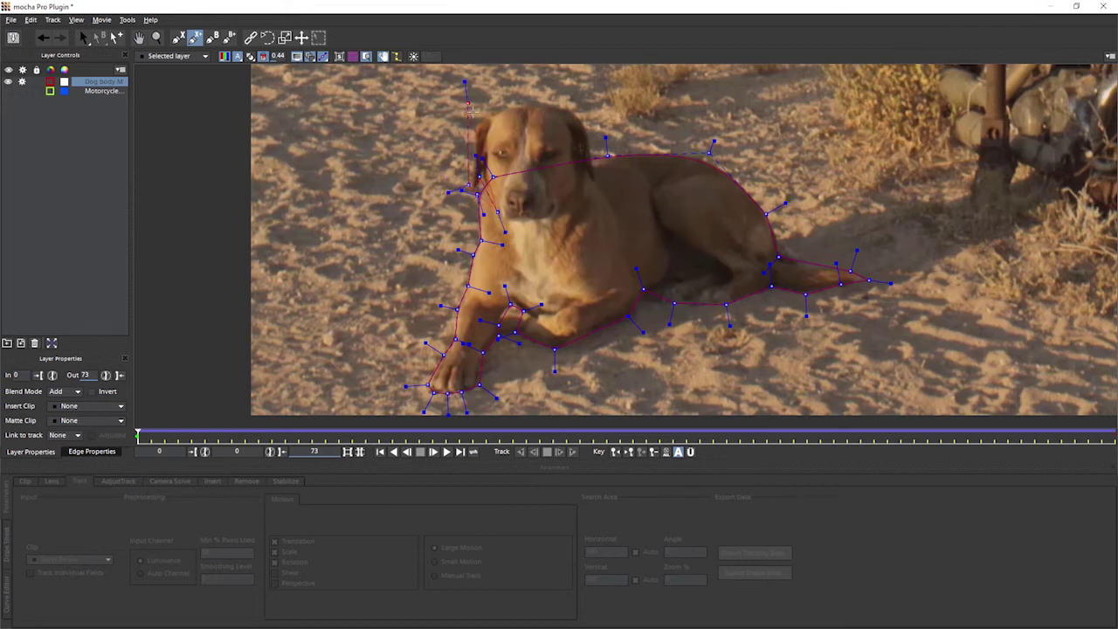
pyautogui.click(477, 113)
pyautogui.click(530, 102)
pyautogui.click(590, 110)
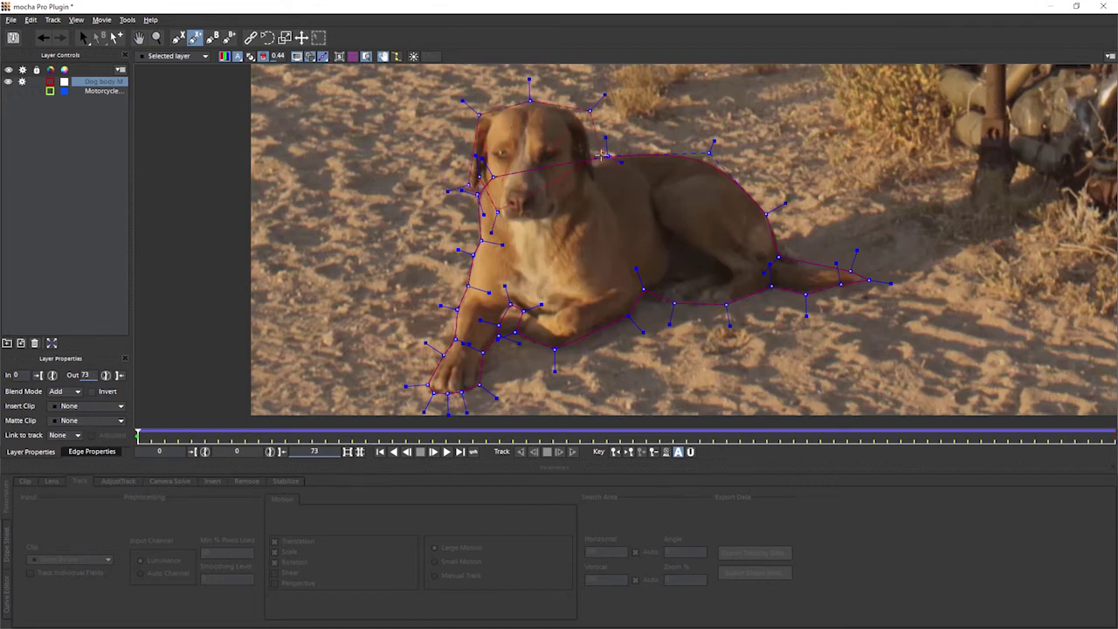
pyautogui.click(606, 155)
pyautogui.click(602, 183)
pyautogui.click(532, 227)
pyautogui.rightClick(539, 229)
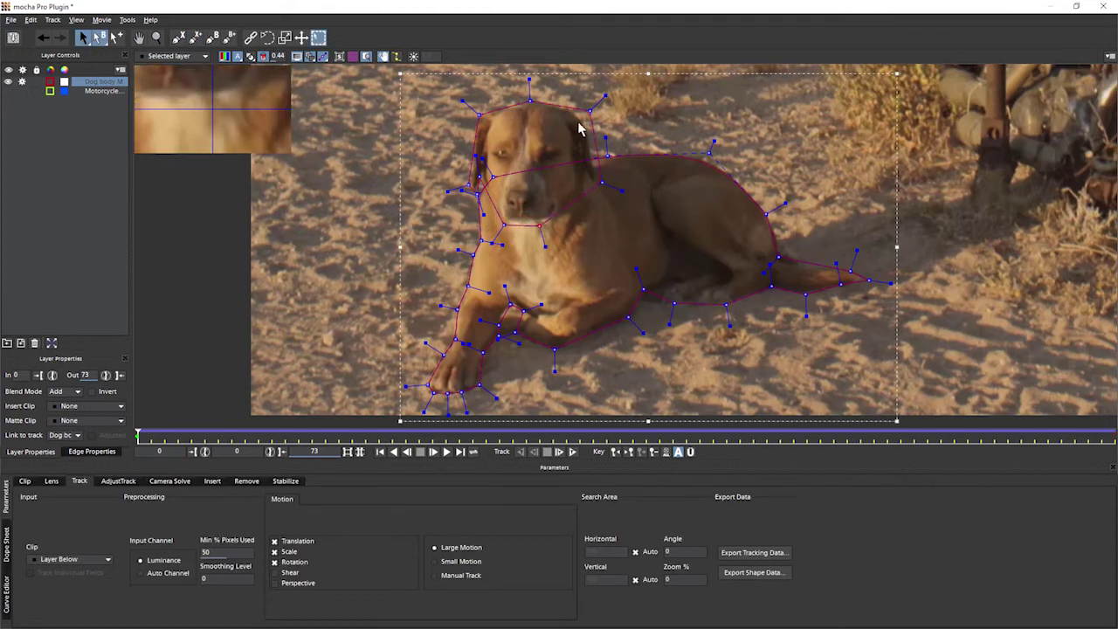
pyautogui.moveTo(590, 110); pyautogui.dragTo(580, 114)
pyautogui.moveTo(602, 183); pyautogui.dragTo(597, 183)
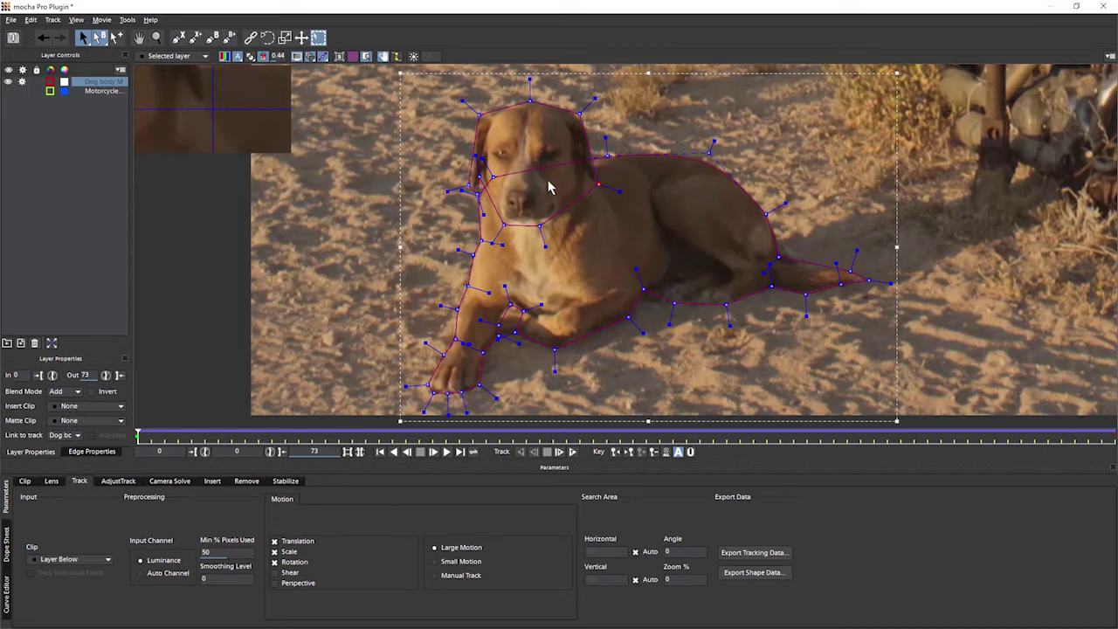
# Show the layer mattes to examine how the head and body splines overlap within the same layer
pyautogui.click(251, 57)
pyautogui.click(251, 57)
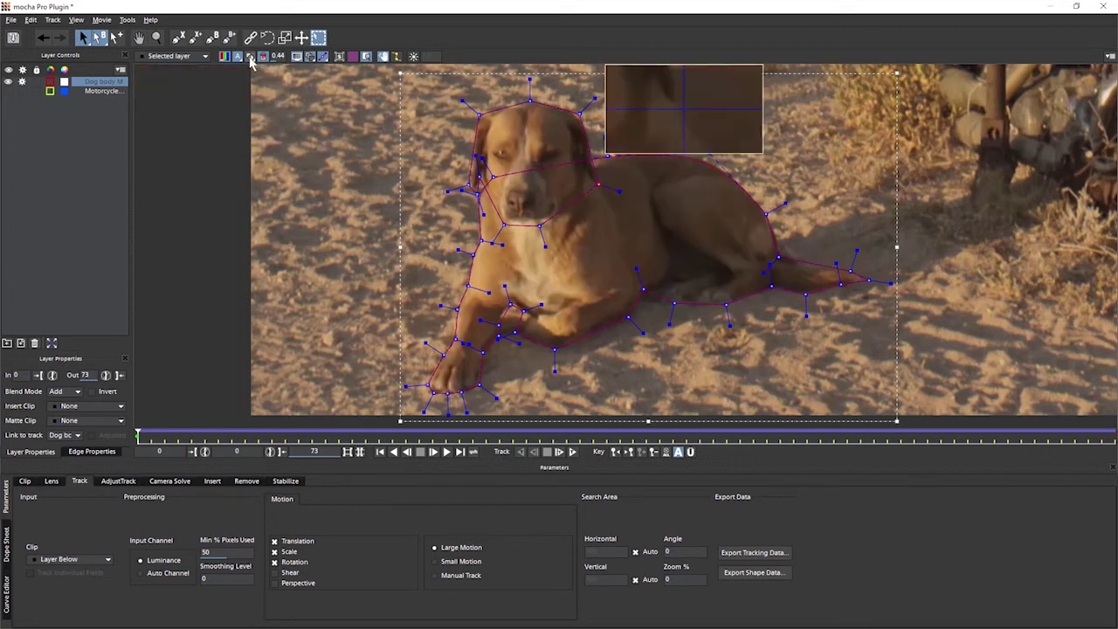
pyautogui.click(251, 57)
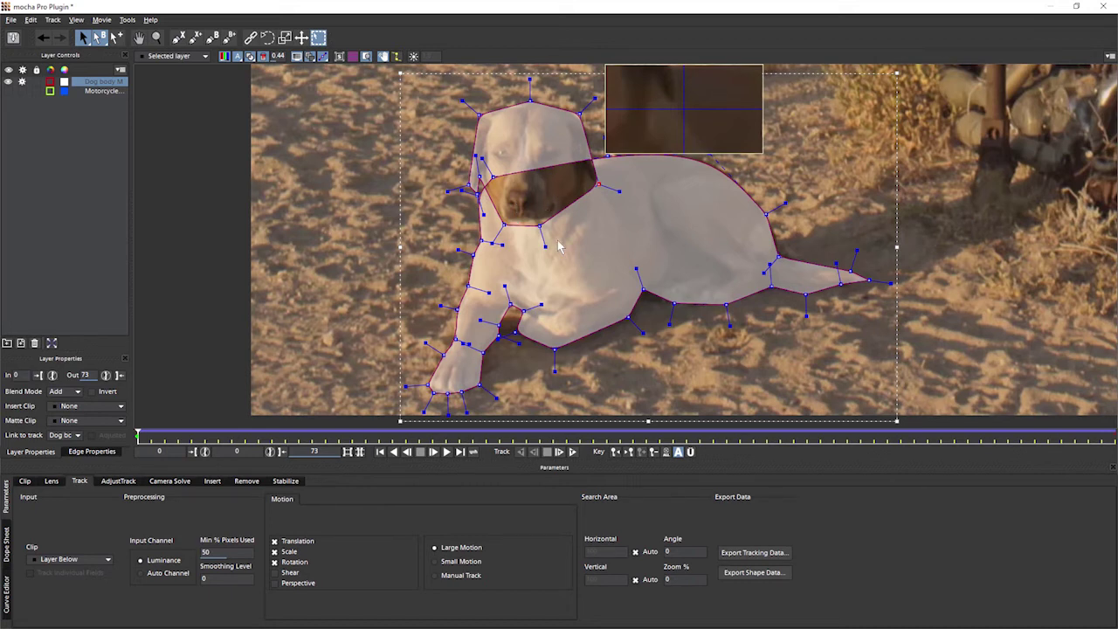
# Select all points in the head spline and delete them from the Dog body M layer
pyautogui.rightClick(531, 101)
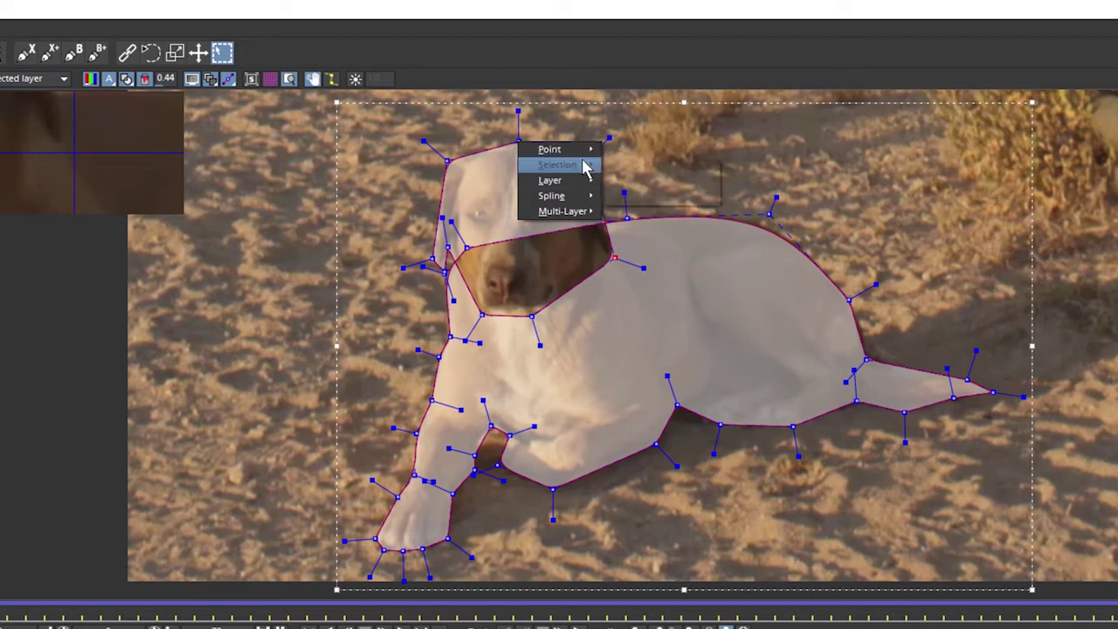
pyautogui.moveTo(561, 168)
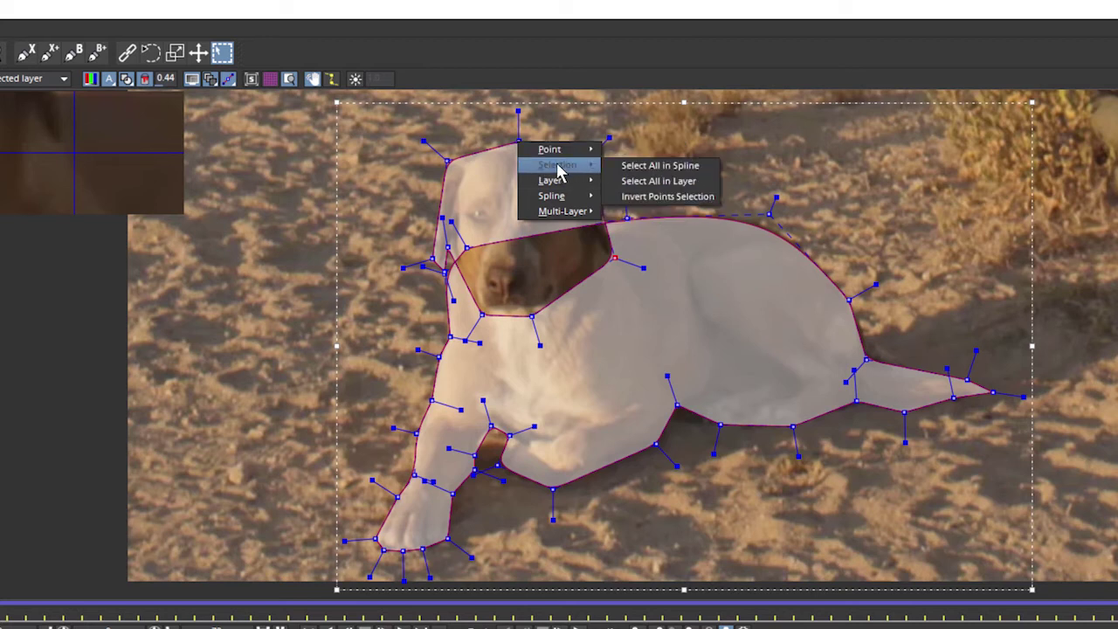
pyautogui.click(706, 166)
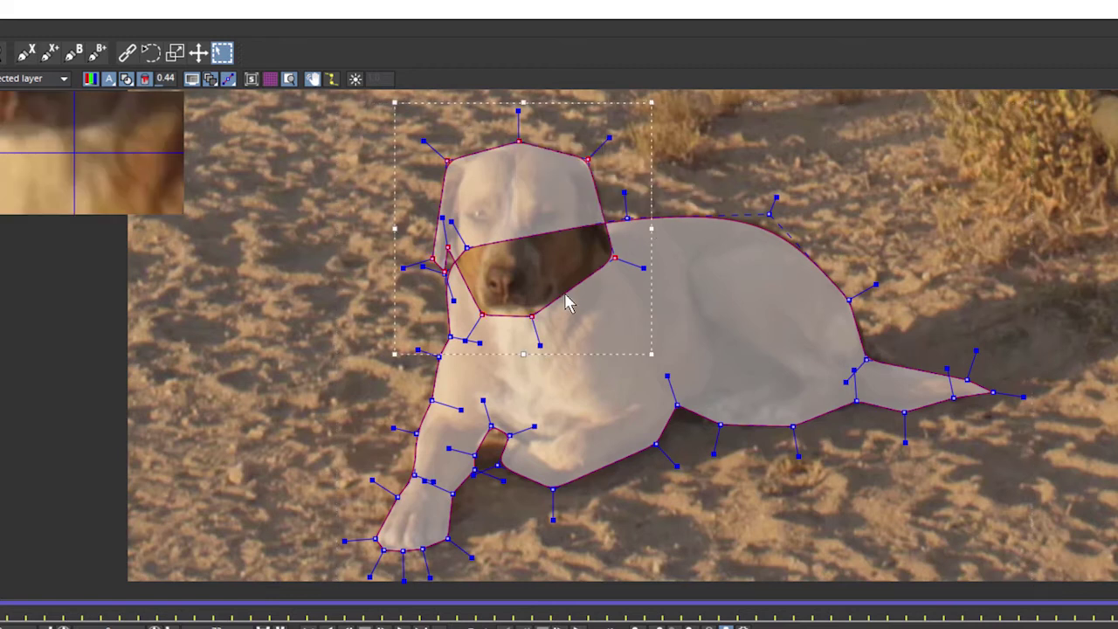
pyautogui.press('Delete')
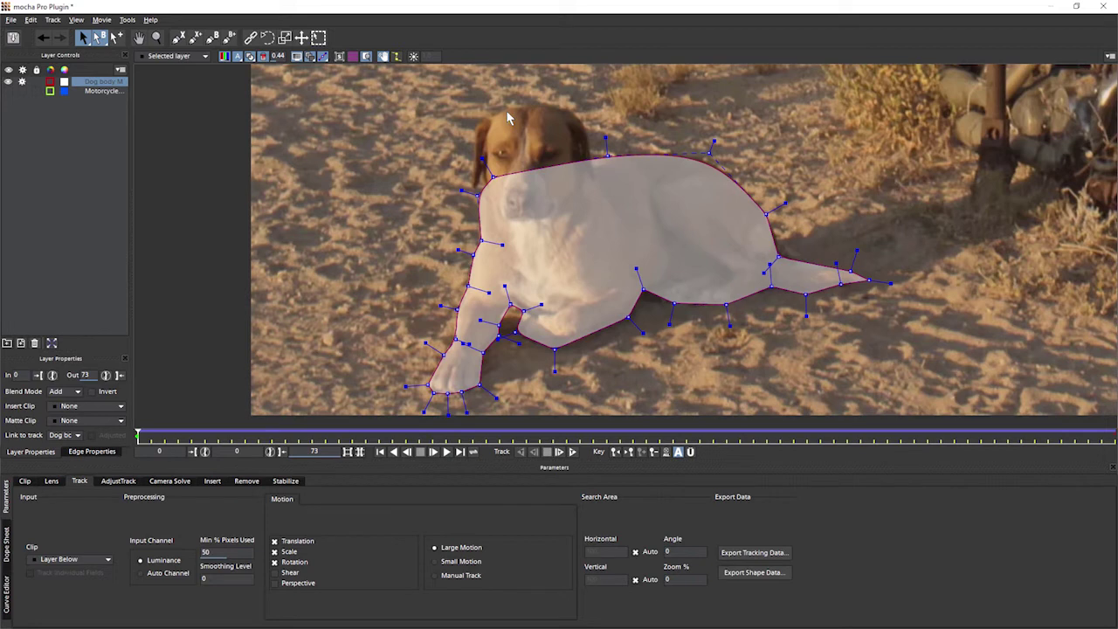
# Turn off tracking for Dog body M and outline the dog's head with an X-Spline on a new layer
pyautogui.click(24, 81)
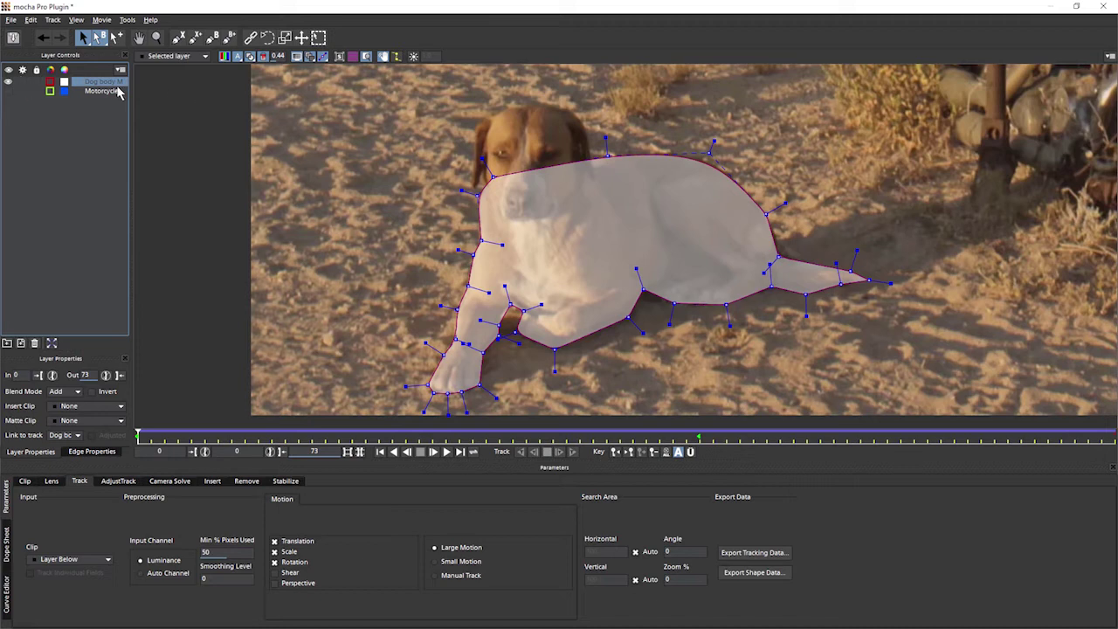
pyautogui.click(179, 38)
pyautogui.click(473, 181)
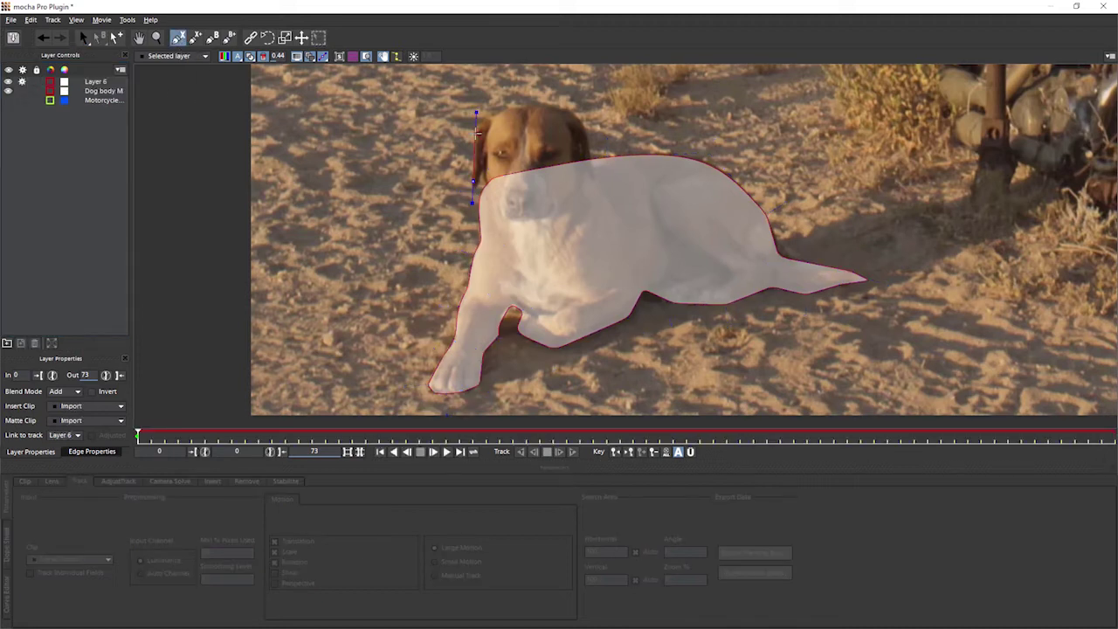
pyautogui.click(476, 105)
pyautogui.click(497, 112)
pyautogui.click(518, 106)
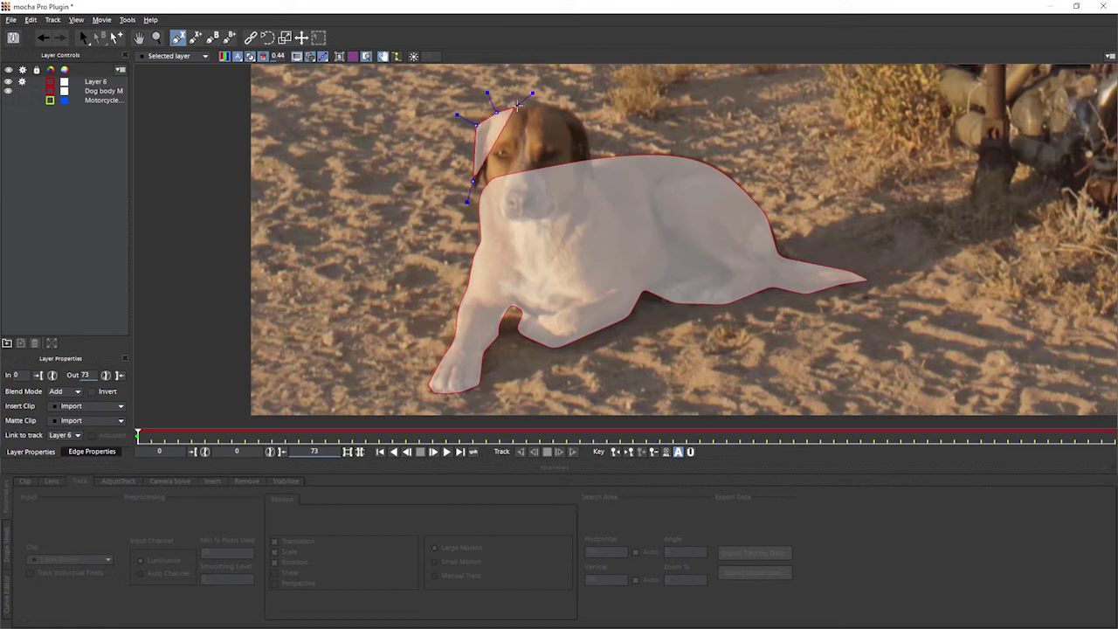
pyautogui.click(565, 109)
pyautogui.click(583, 118)
pyautogui.click(592, 160)
pyautogui.click(599, 203)
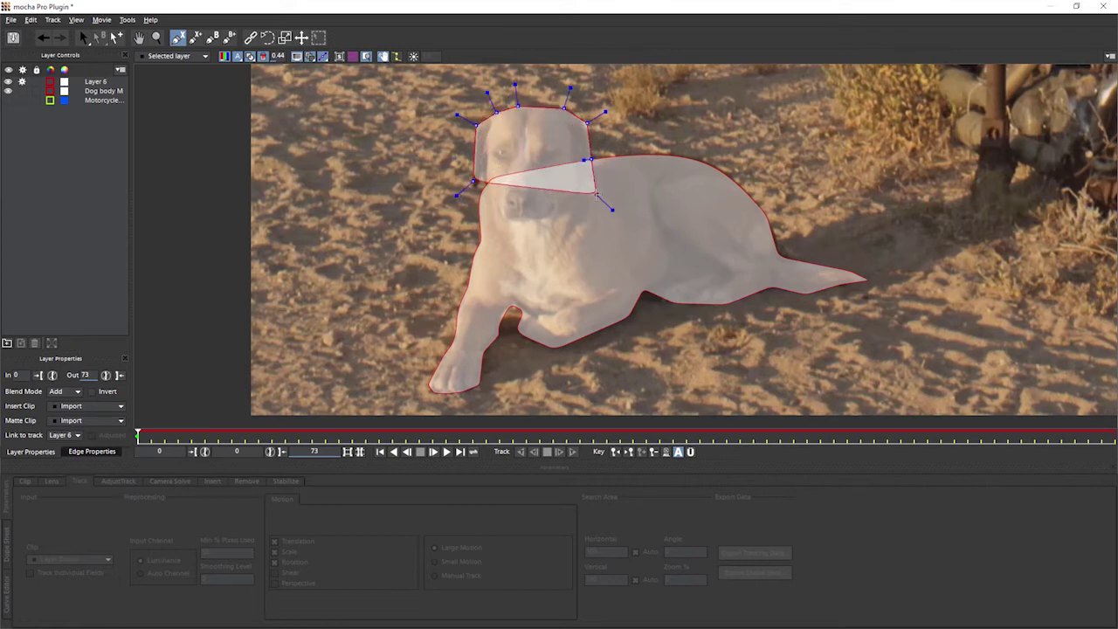
pyautogui.click(530, 233)
pyautogui.click(488, 210)
pyautogui.click(486, 183)
pyautogui.click(484, 170)
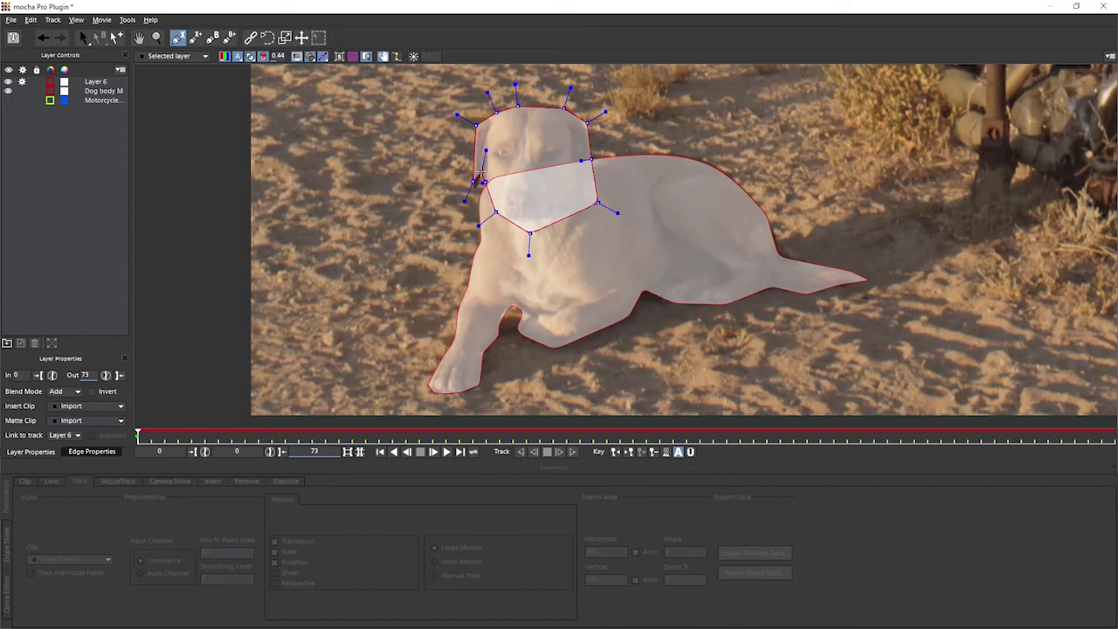
pyautogui.click(474, 192)
pyautogui.rightClick(474, 186)
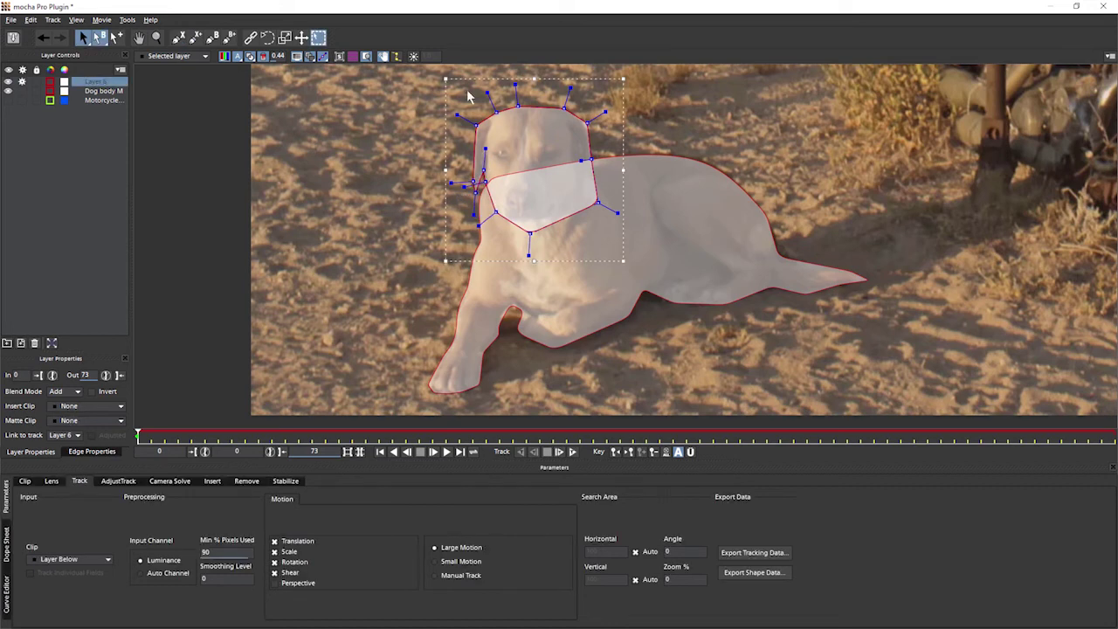
# Hide the matte overlay and lock Dog body M, rounding the curves of the head spline's points
pyautogui.click(251, 58)
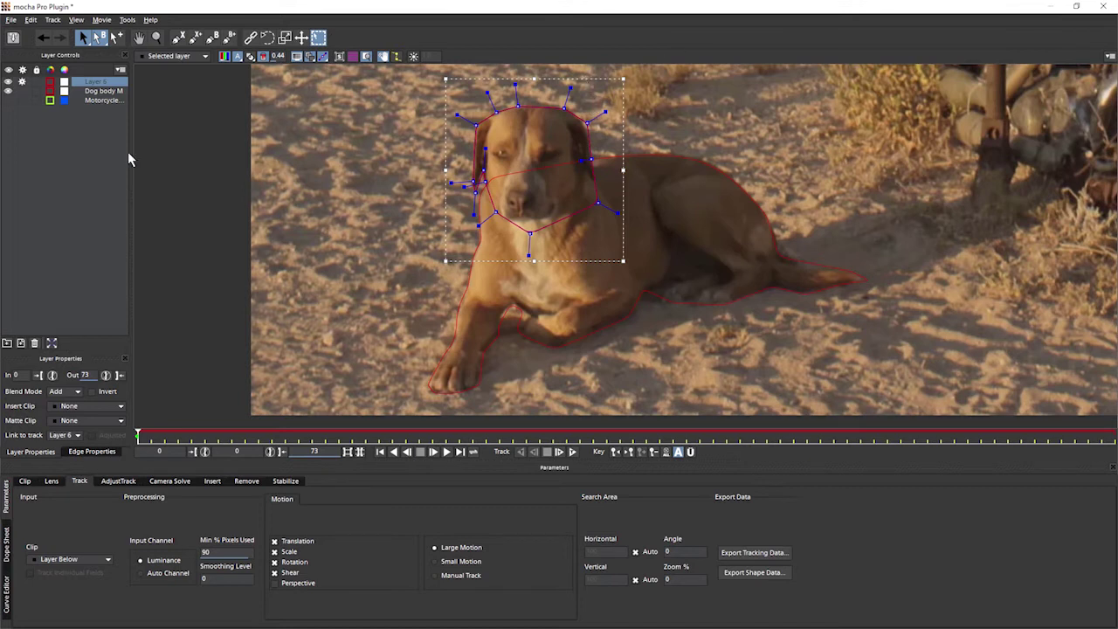
pyautogui.click(37, 91)
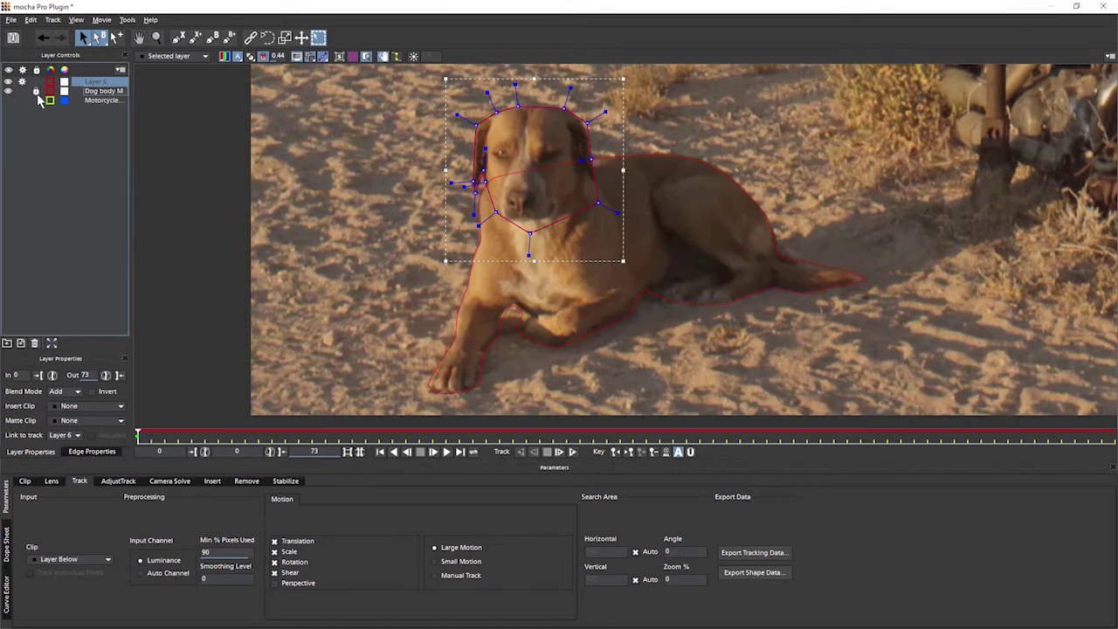
pyautogui.click(571, 87)
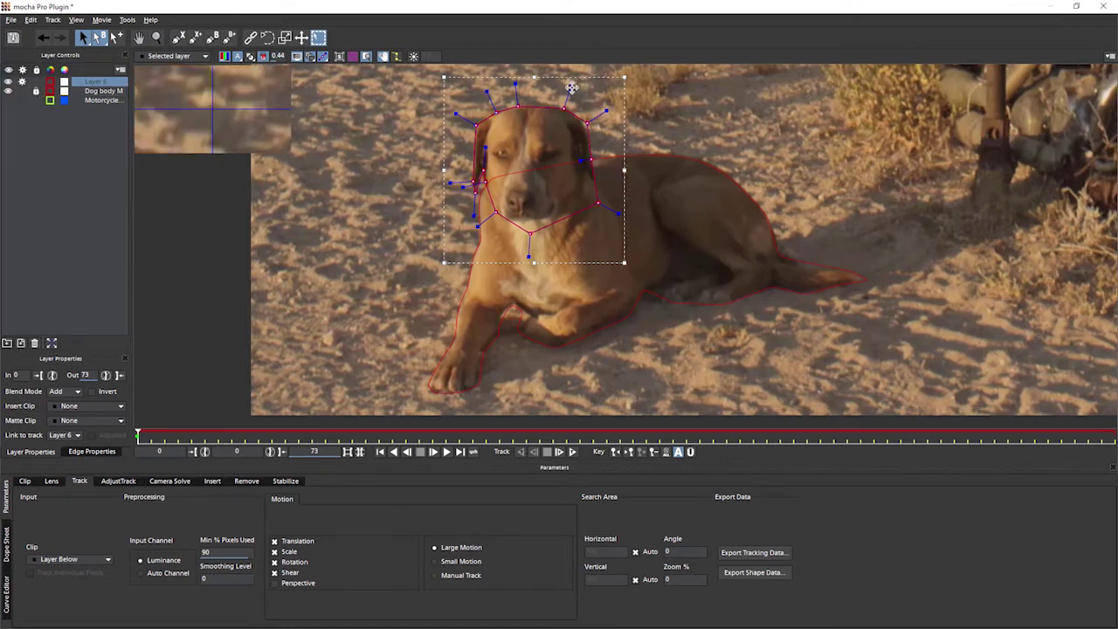
pyautogui.moveTo(572, 87); pyautogui.dragTo(519, 166)
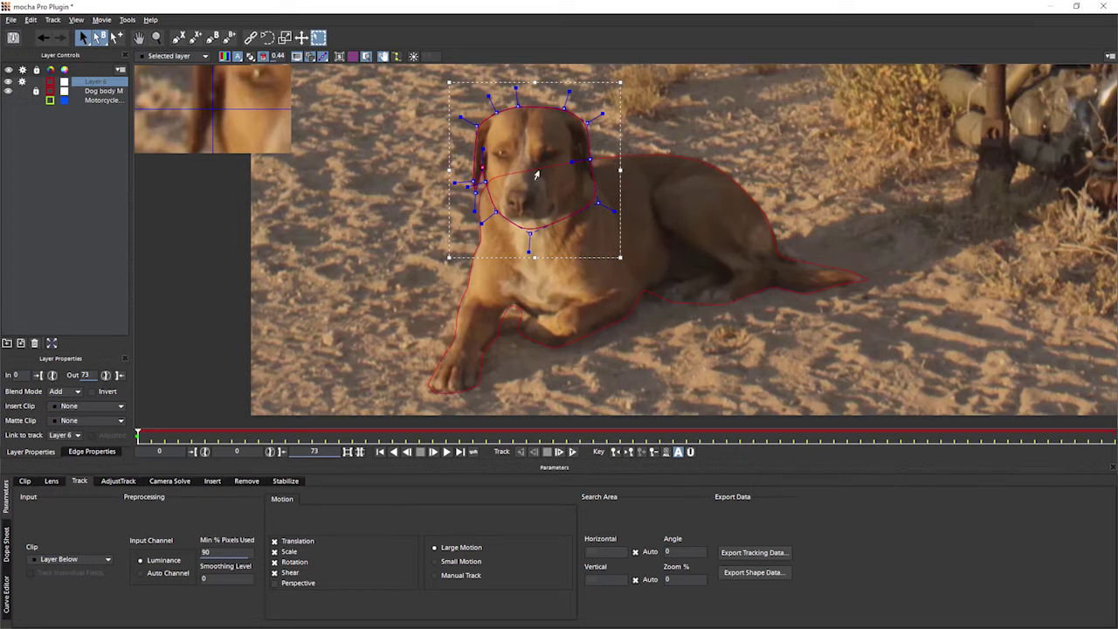
# Rename Layer 6 to Dog head M and link it to the Dog body M track
pyautogui.moveTo(138, 436); pyautogui.dragTo(131, 476)
pyautogui.doubleClick(103, 83)
pyautogui.write('Dog head M')
pyautogui.press('Return')
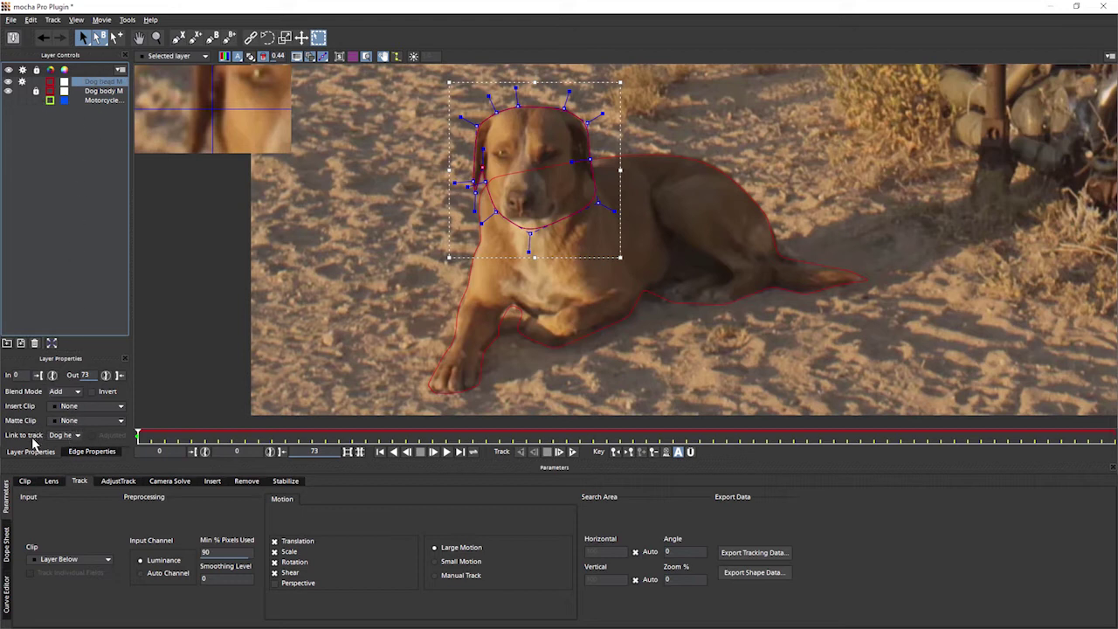
pyautogui.click(77, 435)
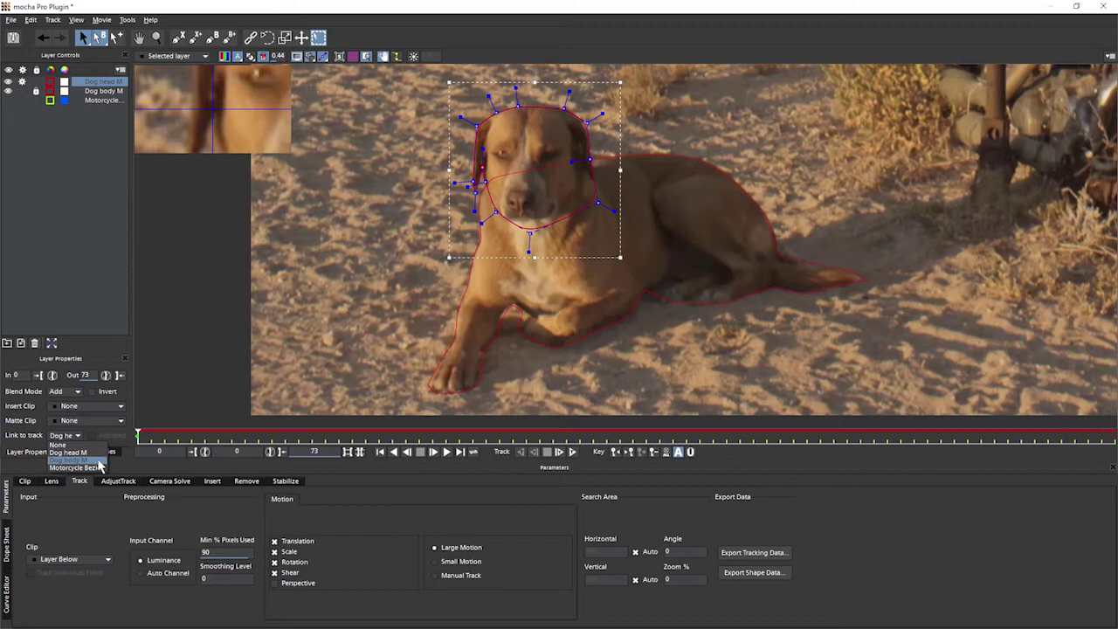
pyautogui.click(97, 461)
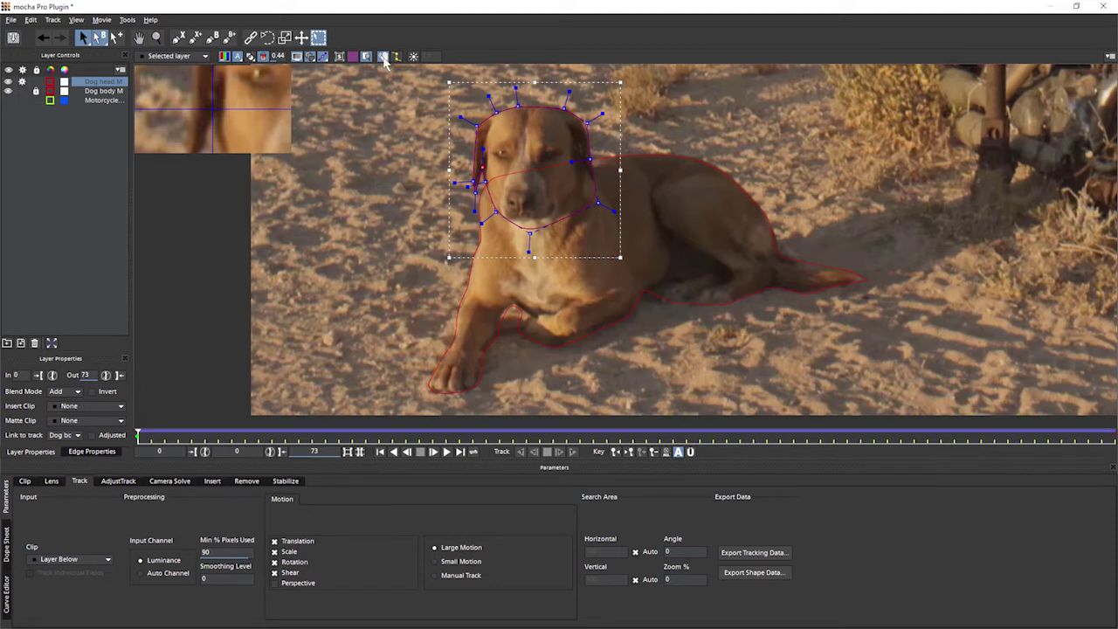
# Play and scrub the clip to check the Dog head M spline, and add a keyframe at frame 41
pyautogui.click(446, 453)
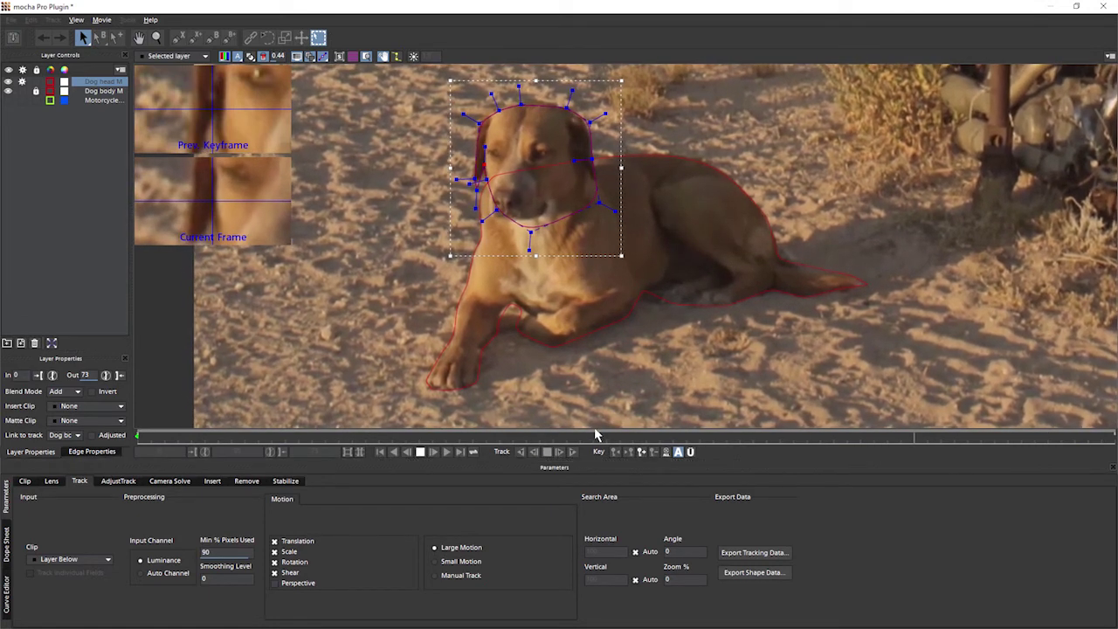
pyautogui.moveTo(658, 435); pyautogui.dragTo(99, 435)
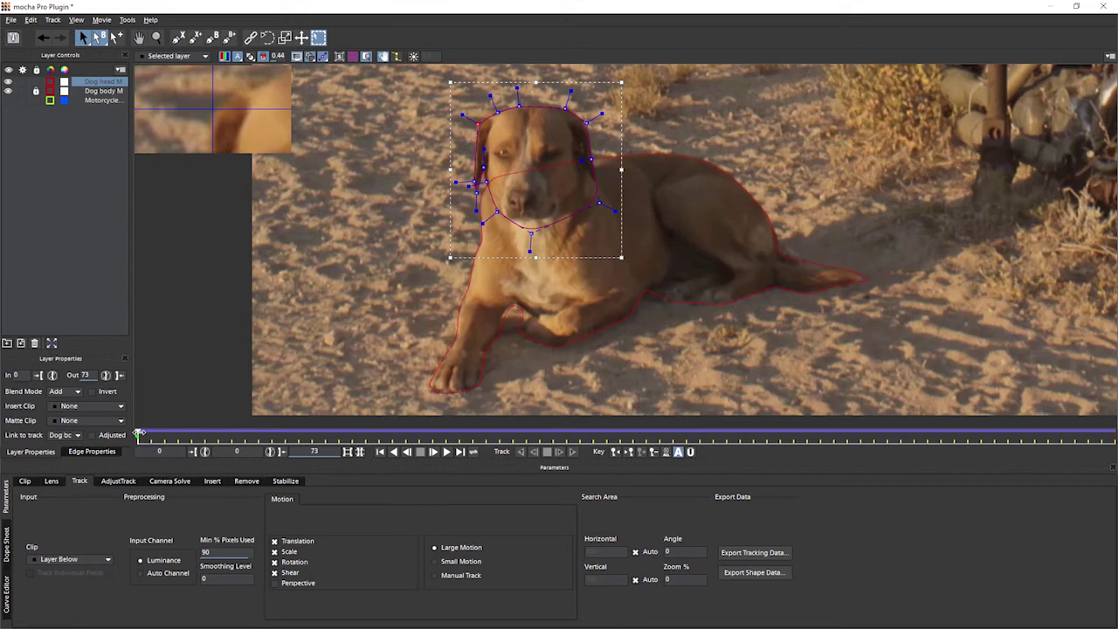
pyautogui.moveTo(138, 433); pyautogui.dragTo(679, 461)
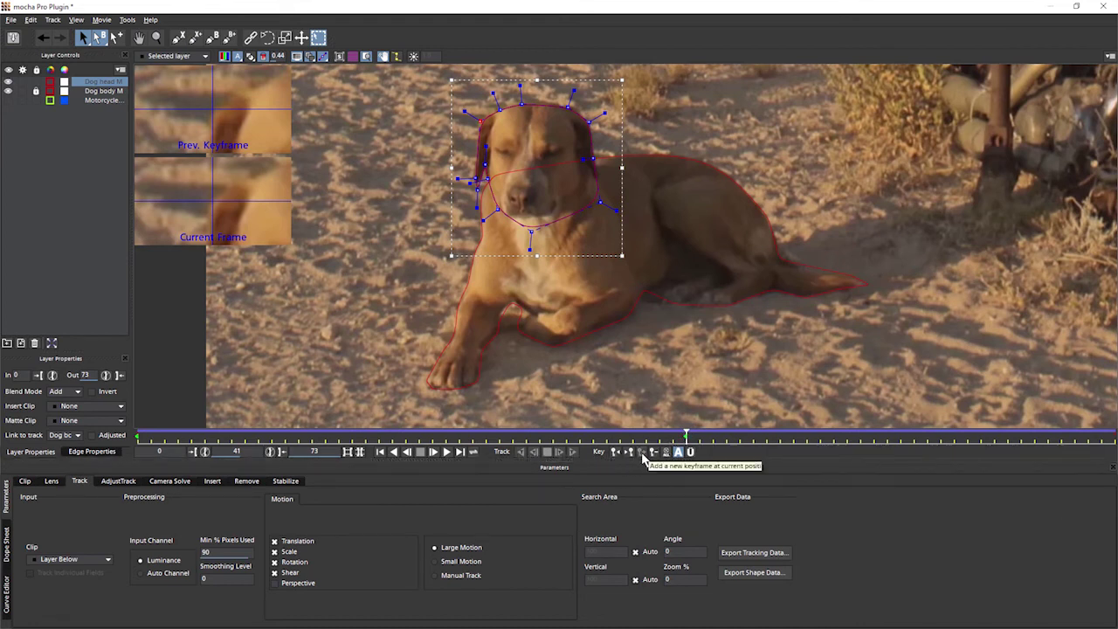
pyautogui.click(644, 454)
# At frame 60, refit the Dog head M spline to the dog's head by adjusting its transform box
pyautogui.moveTo(687, 437)
pyautogui.mouseDown()
pyautogui.moveTo(949, 448)
pyautogui.moveTo(935, 449)
pyautogui.mouseUp()
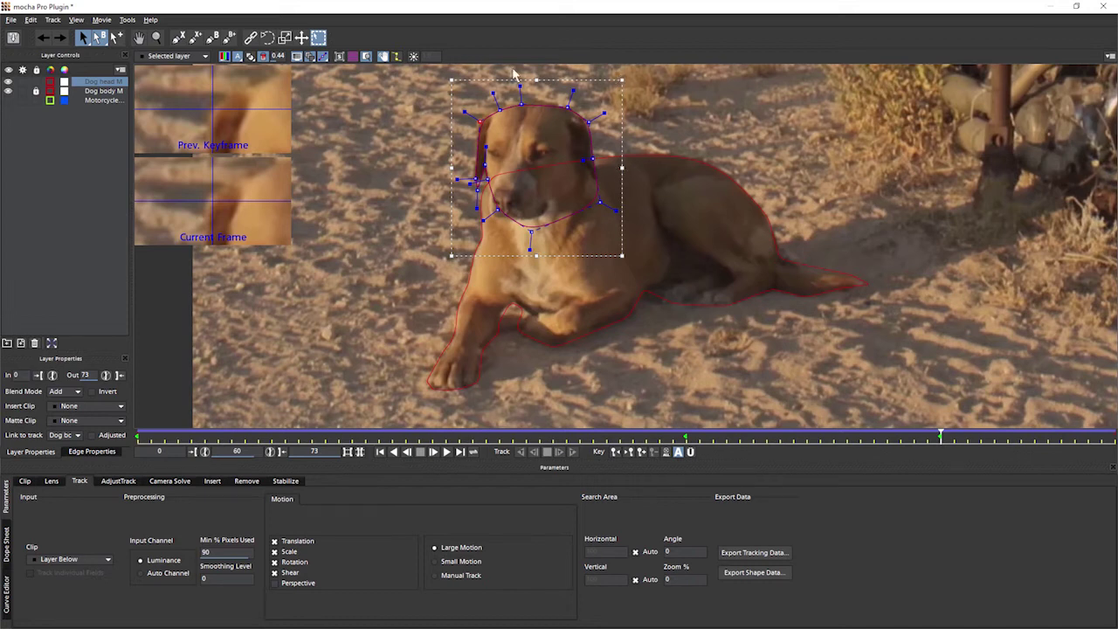
pyautogui.moveTo(620, 257)
pyautogui.mouseDown()
pyautogui.moveTo(711, 305)
pyautogui.moveTo(560, 274)
pyautogui.moveTo(634, 252)
pyautogui.moveTo(600, 233)
pyautogui.moveTo(652, 264)
pyautogui.moveTo(630, 283)
pyautogui.moveTo(594, 226)
pyautogui.moveTo(612, 255)
pyautogui.moveTo(642, 269)
pyautogui.moveTo(617, 251)
pyautogui.mouseUp()
pyautogui.hotkey('ctrl', 'z')
pyautogui.moveTo(537, 256)
pyautogui.mouseDown()
pyautogui.moveTo(532, 364)
pyautogui.moveTo(535, 131)
pyautogui.moveTo(535, 278)
pyautogui.moveTo(530, 229)
pyautogui.moveTo(531, 262)
pyautogui.moveTo(527, 254)
pyautogui.mouseUp()
pyautogui.moveTo(622, 173)
pyautogui.mouseDown()
pyautogui.moveTo(502, 174)
pyautogui.moveTo(622, 173)
pyautogui.mouseUp()
pyautogui.moveTo(613, 254)
pyautogui.mouseDown()
pyautogui.moveTo(632, 227)
pyautogui.moveTo(597, 265)
pyautogui.moveTo(635, 229)
pyautogui.moveTo(606, 257)
pyautogui.mouseUp()
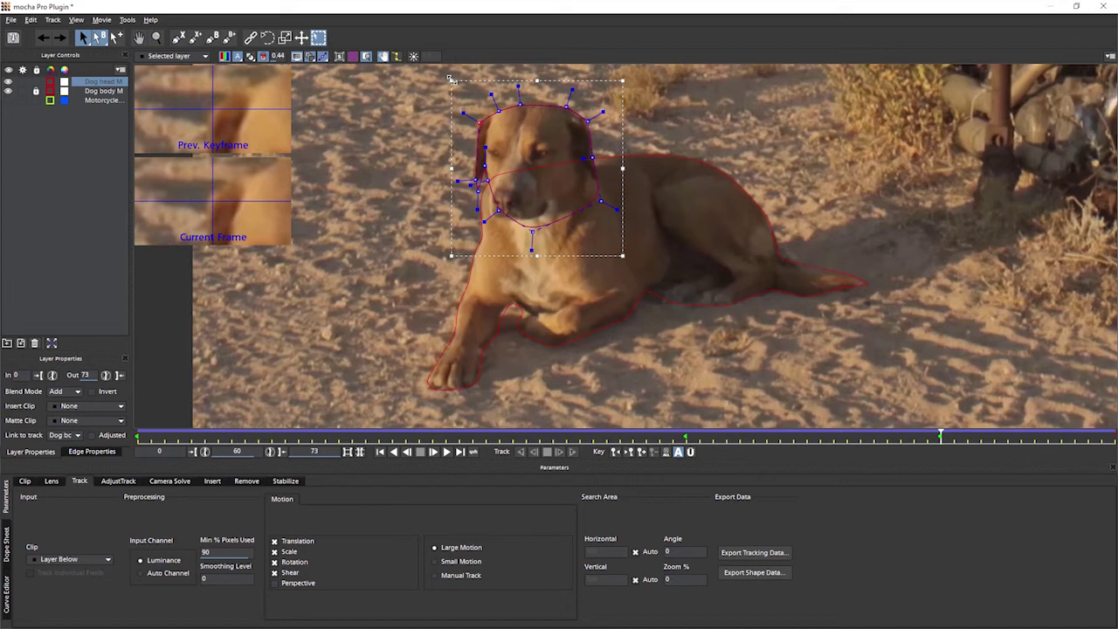
pyautogui.moveTo(451, 79); pyautogui.dragTo(448, 77)
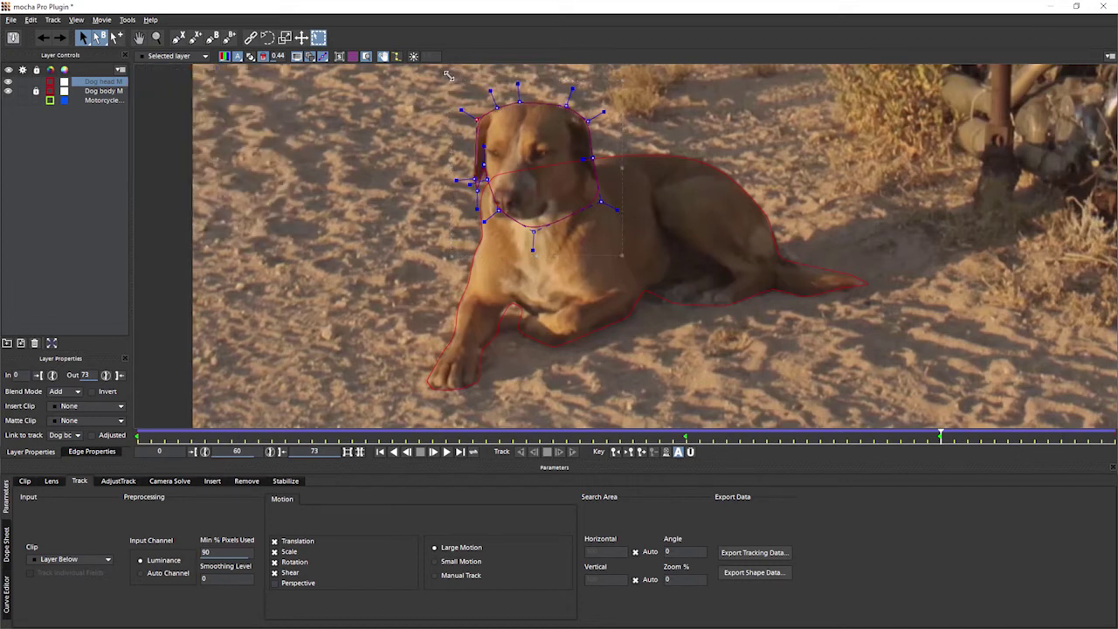
pyautogui.moveTo(450, 78); pyautogui.dragTo(447, 77)
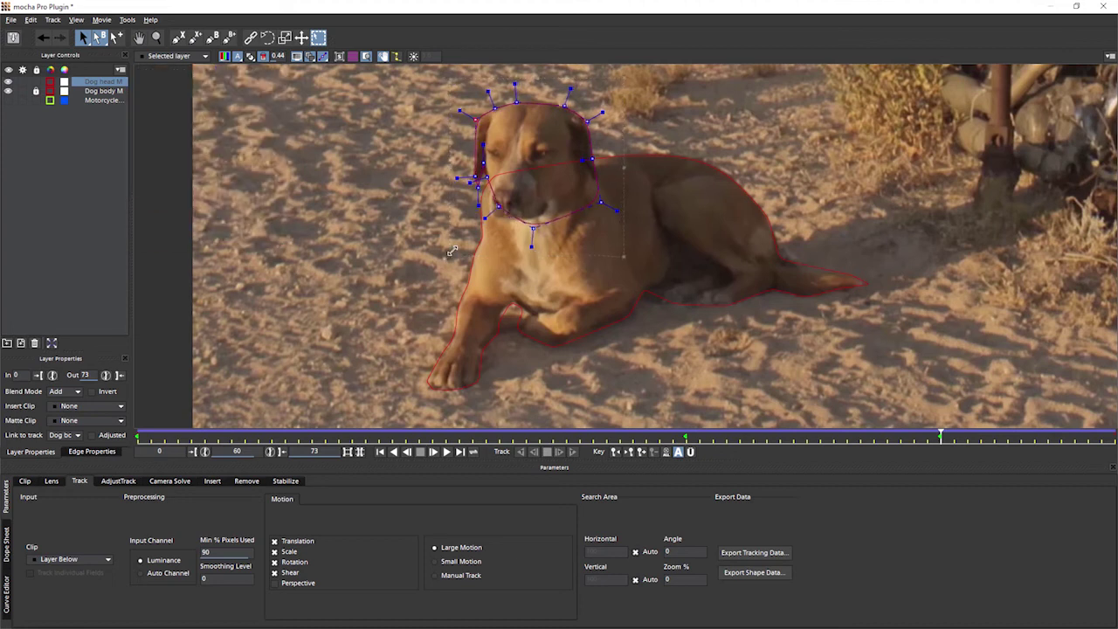
pyautogui.moveTo(450, 255); pyautogui.dragTo(454, 245)
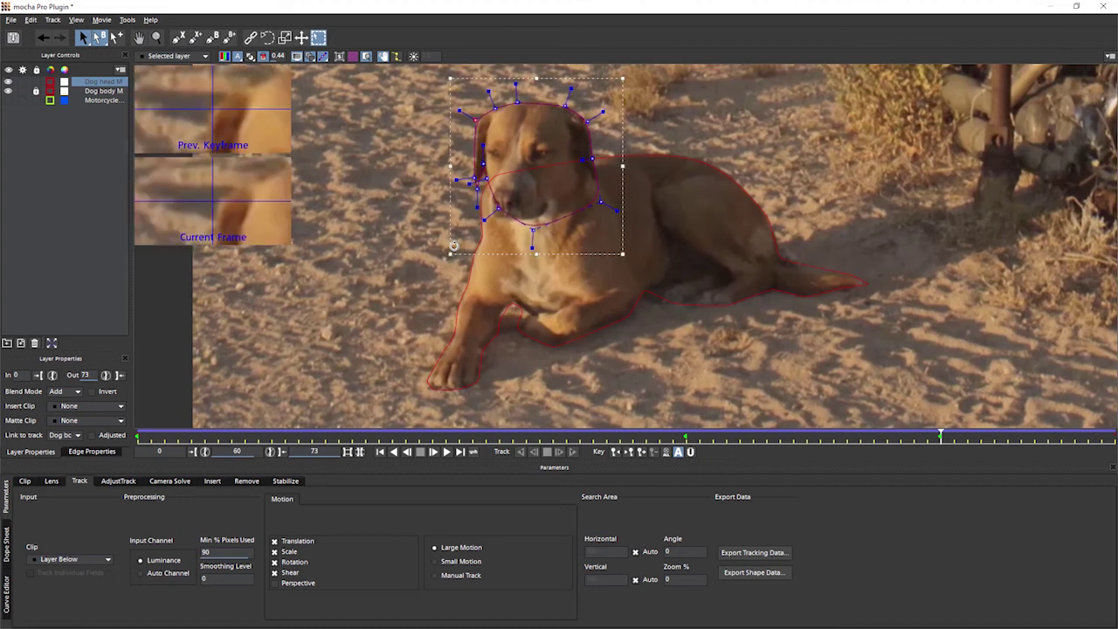
pyautogui.moveTo(629, 255); pyautogui.dragTo(633, 255)
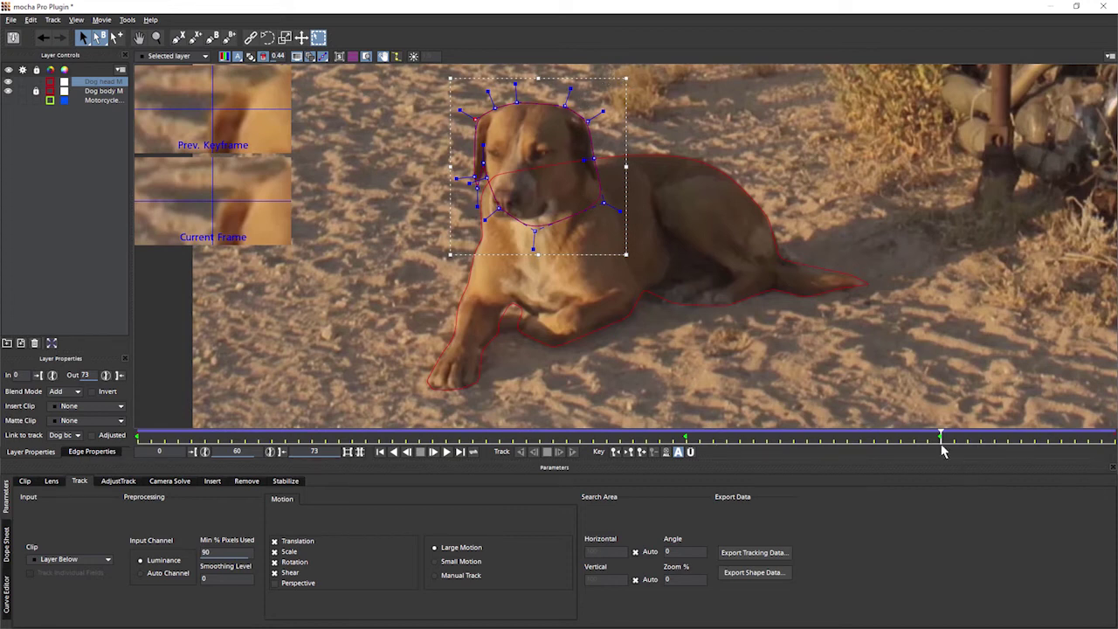
# Check the head at frames 73 and 60, and play the full clip with mattes shown and splines hidden
pyautogui.moveTo(945, 449); pyautogui.dragTo(1115, 472)
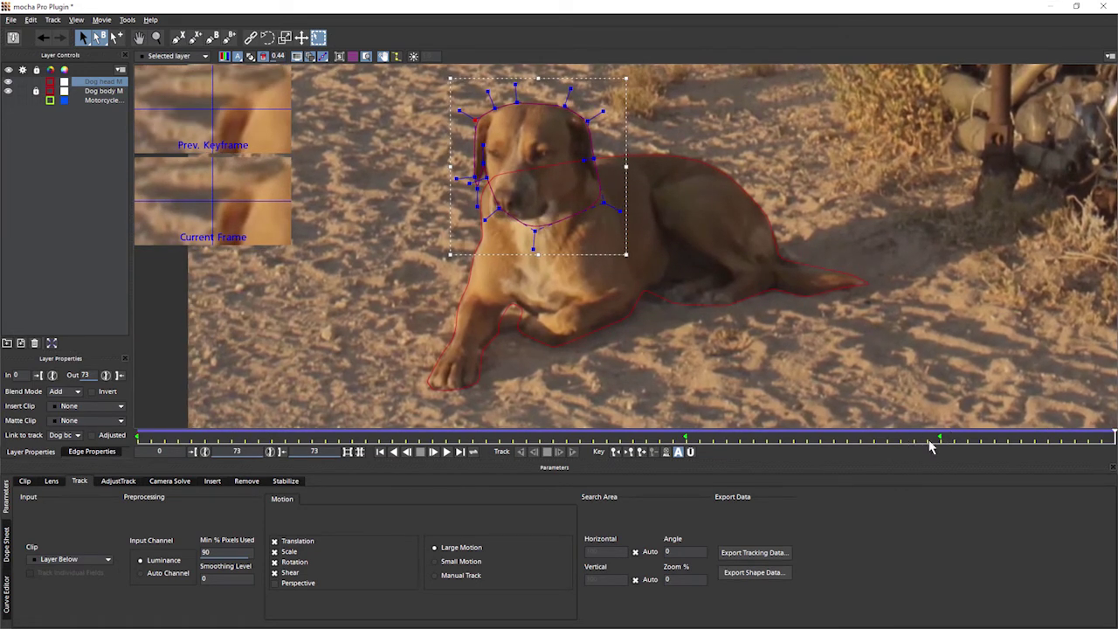
pyautogui.click(616, 452)
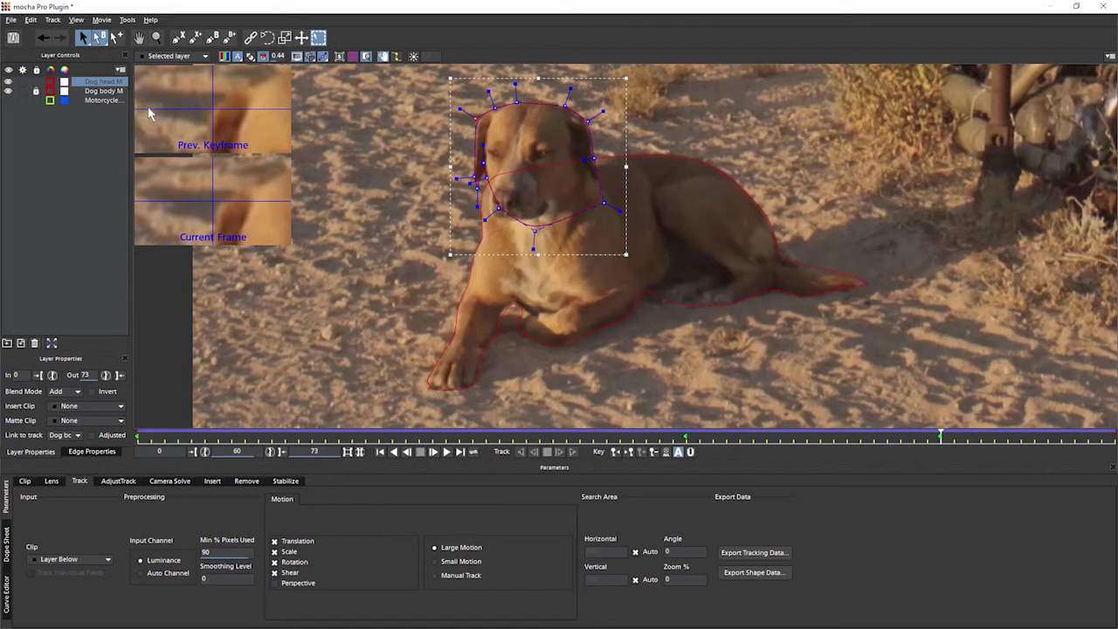
pyautogui.click(251, 57)
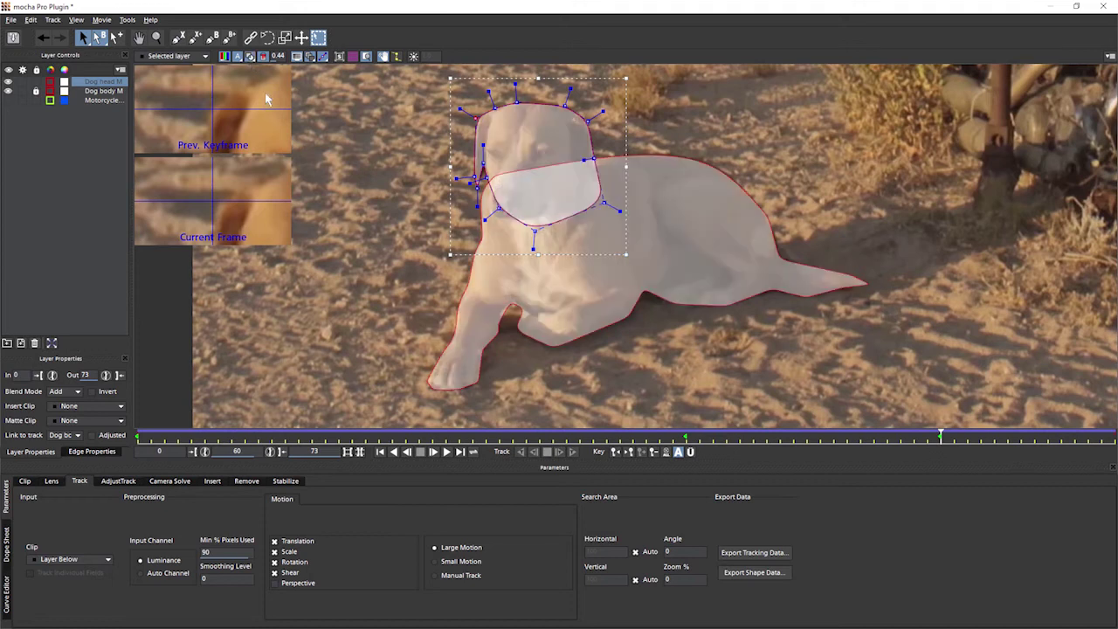
pyautogui.click(298, 58)
pyautogui.hotkey('ctrl', 'f')
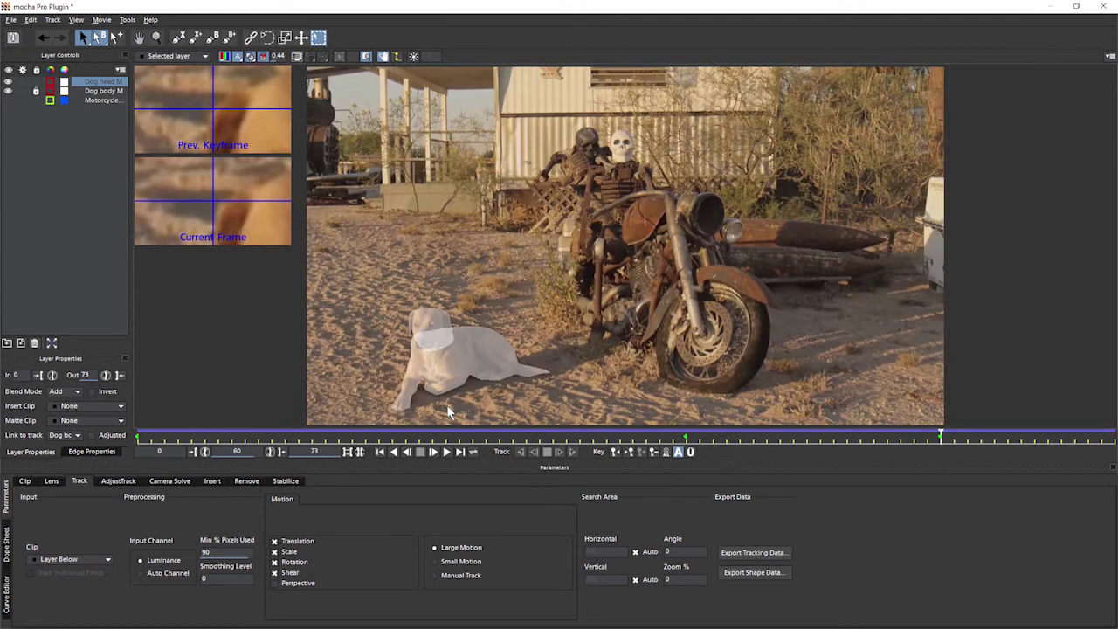
pyautogui.click(434, 452)
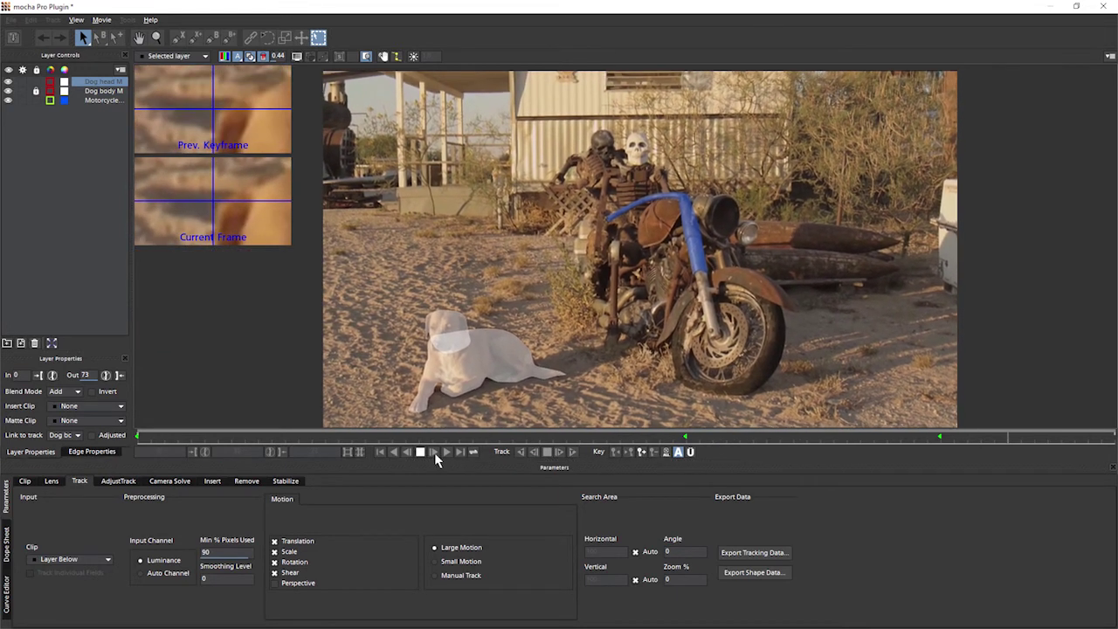
pyautogui.click(421, 452)
# Open the edge properties and select only the Dog body M layer, with the dog seen close up
pyautogui.press('z')
pyautogui.moveTo(421, 380); pyautogui.dragTo(641, 324)
pyautogui.press('x')
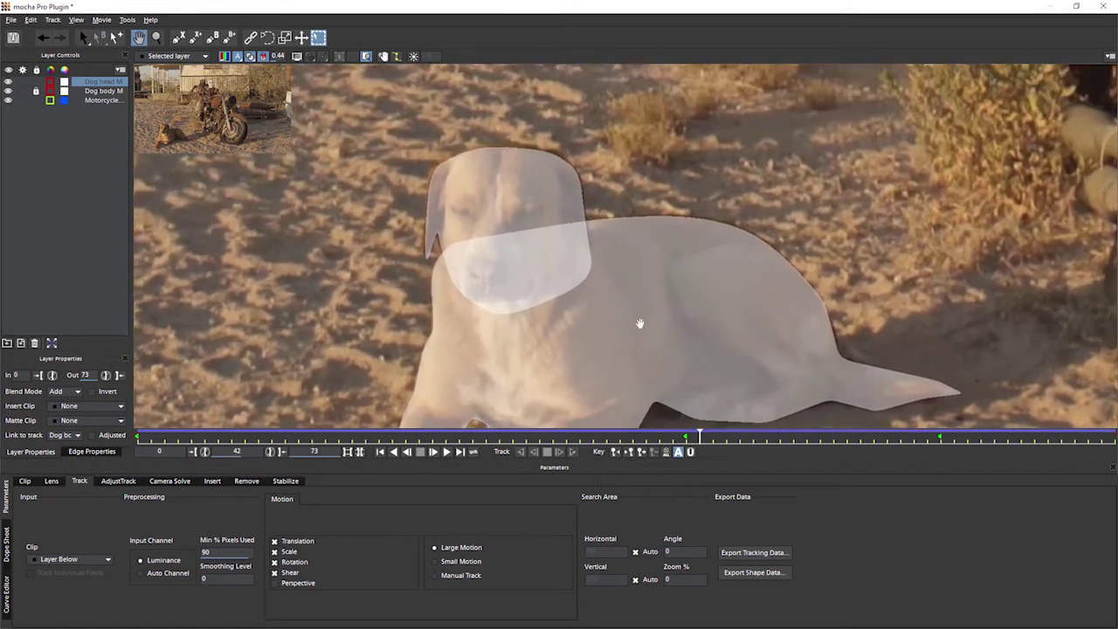
pyautogui.press('v')
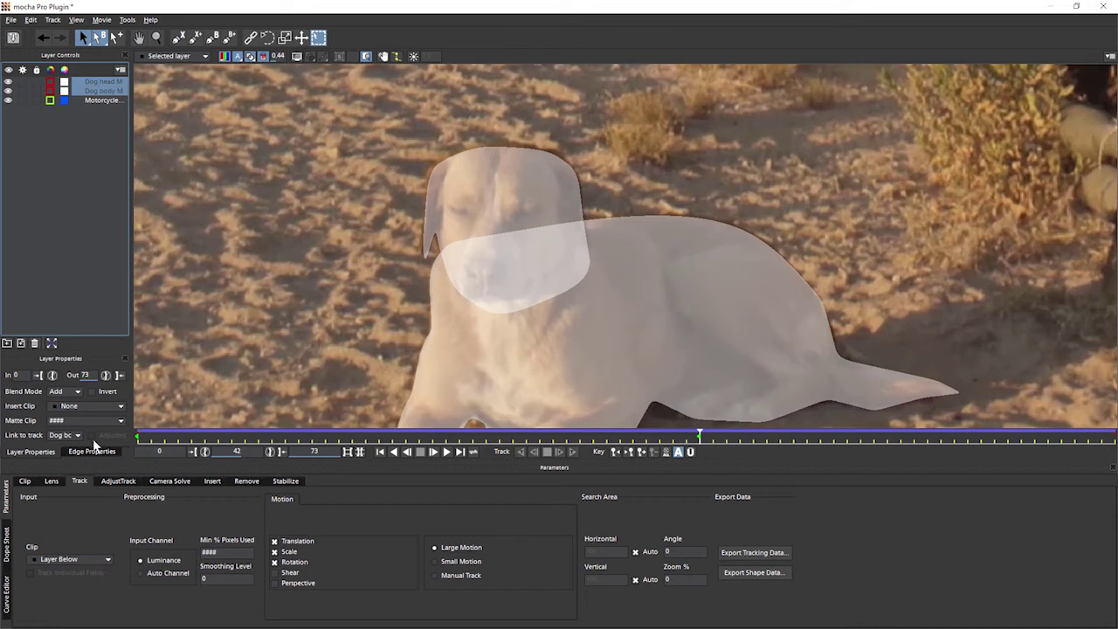
pyautogui.click(92, 453)
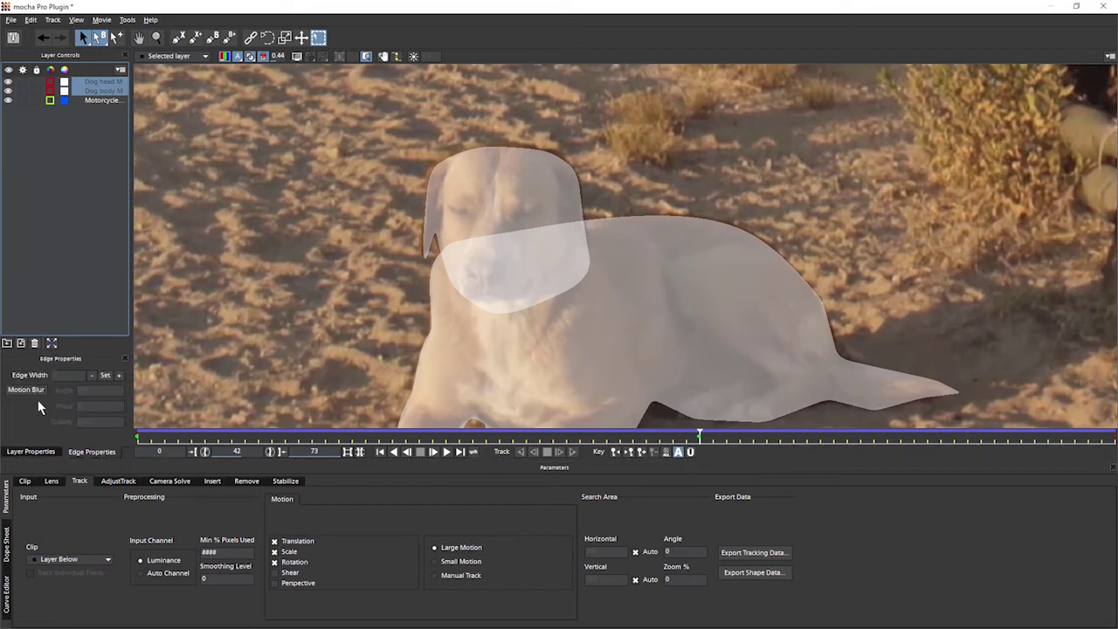
pyautogui.click(99, 91)
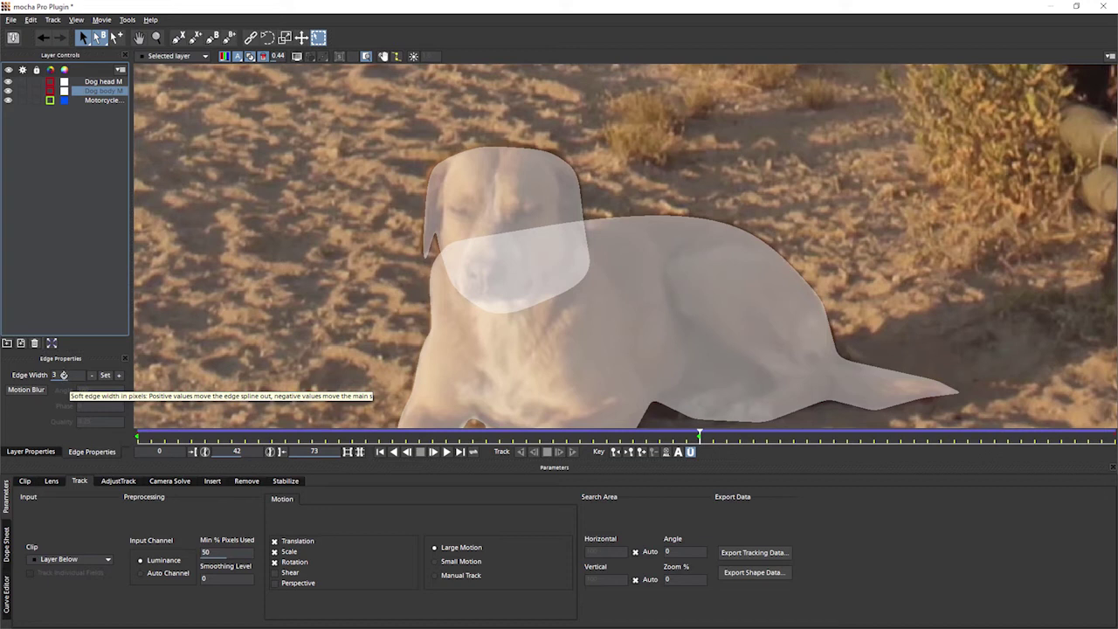
# Undo a trial edge width of 3 on Dog body M and apply a width of 1 instead
pyautogui.click(105, 376)
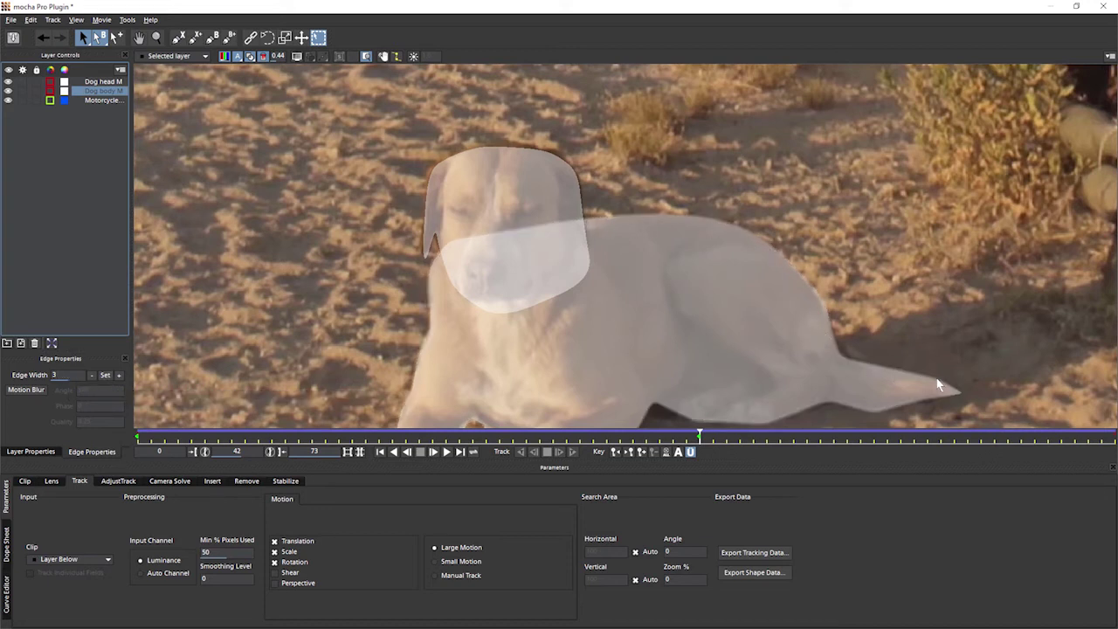
pyautogui.hotkey('ctrl', 'z')
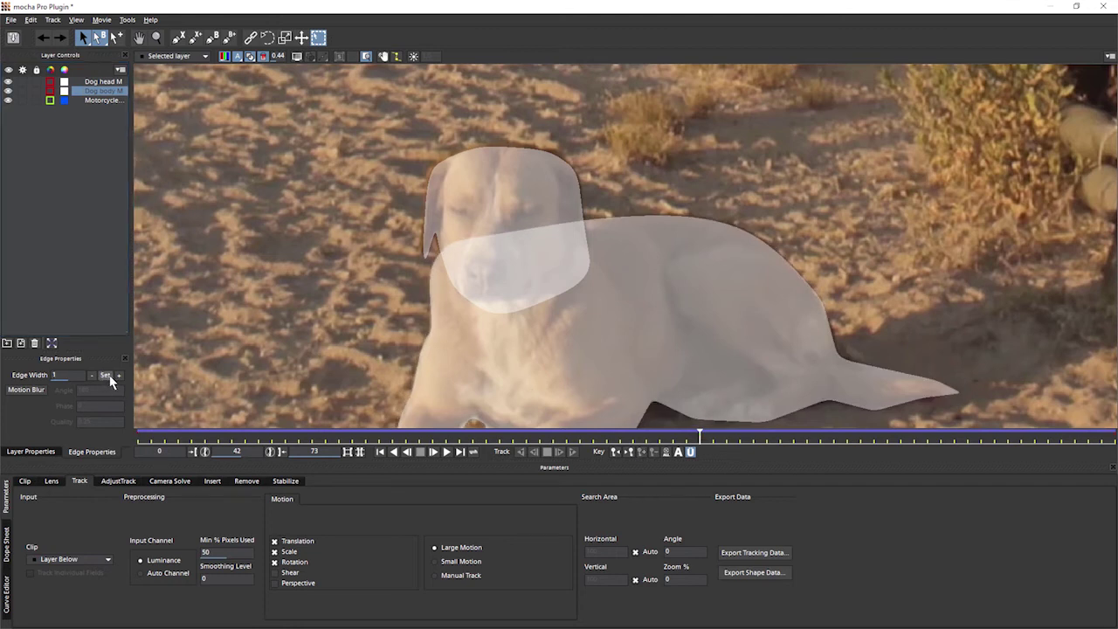
pyautogui.click(117, 379)
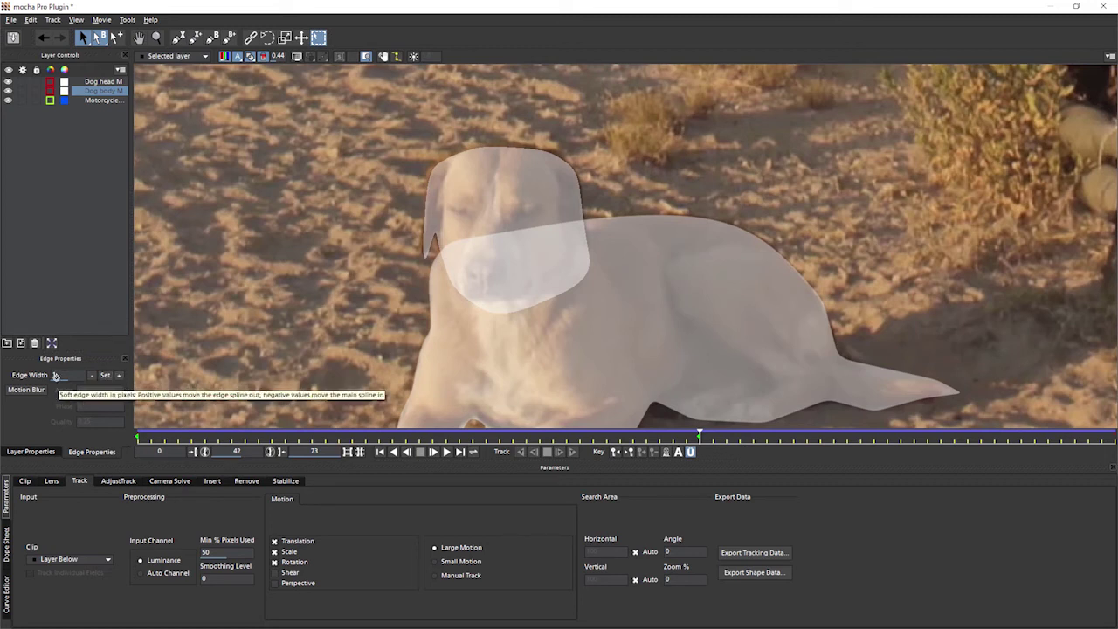
# Try an edge width of 22.2 on Dog body M, inspect the feathered cutout without matte colour, and undo the change
pyautogui.moveTo(56, 377); pyautogui.dragTo(77, 364)
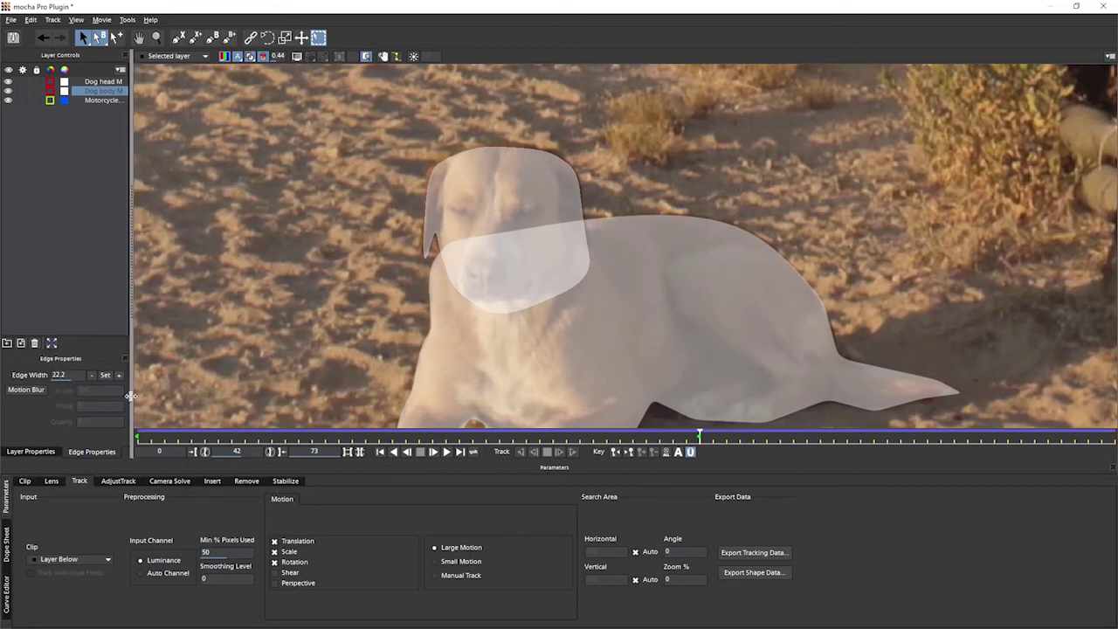
pyautogui.click(120, 374)
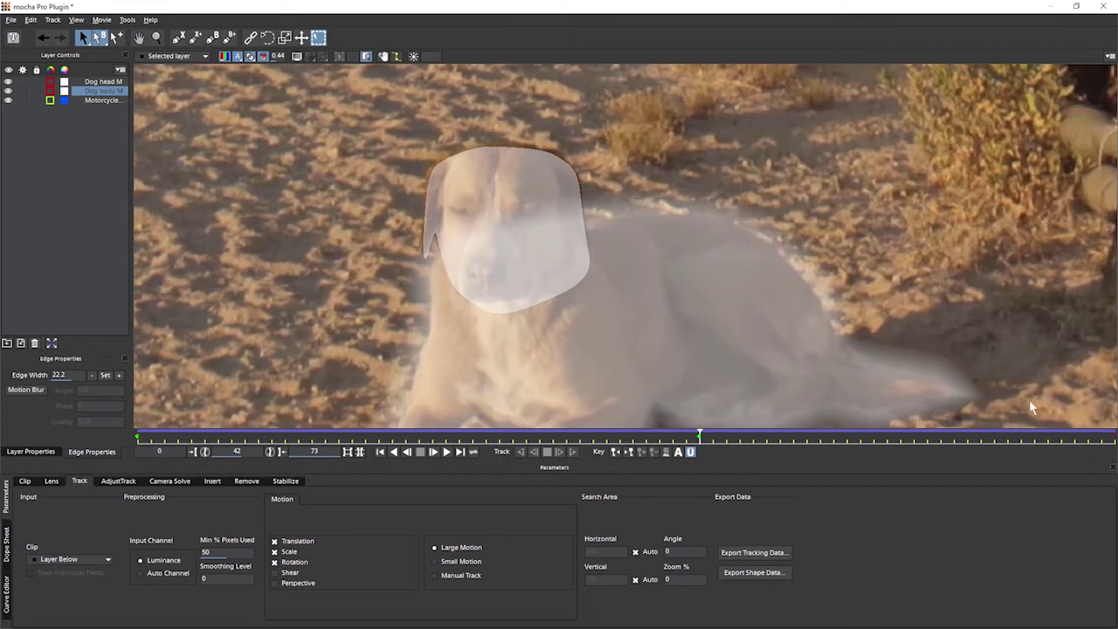
pyautogui.click(263, 57)
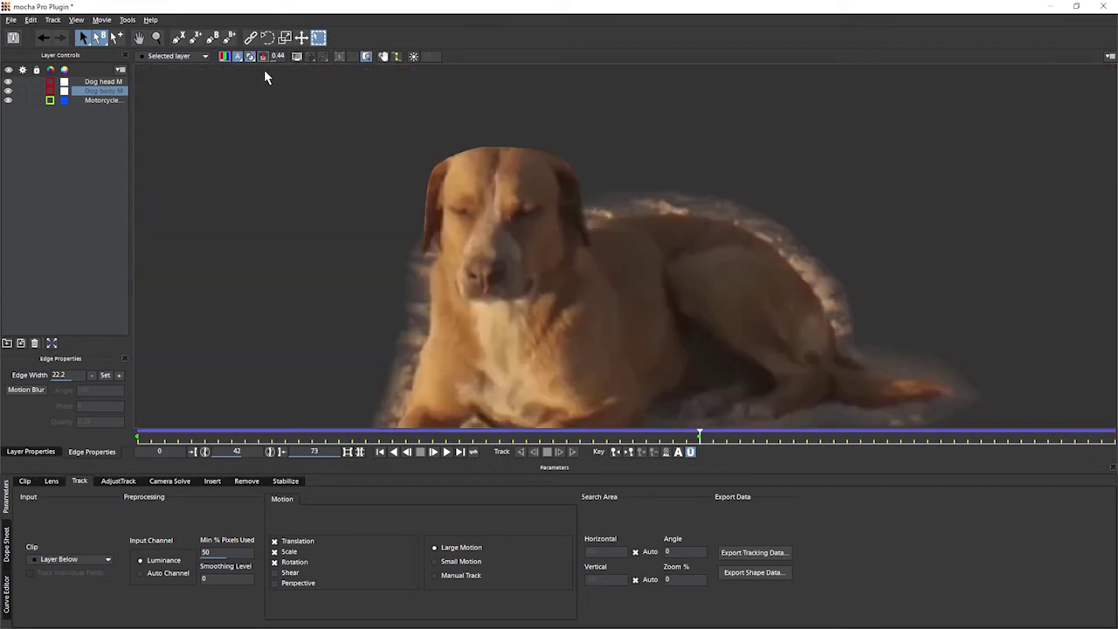
pyautogui.hotkey('ctrl', 'z')
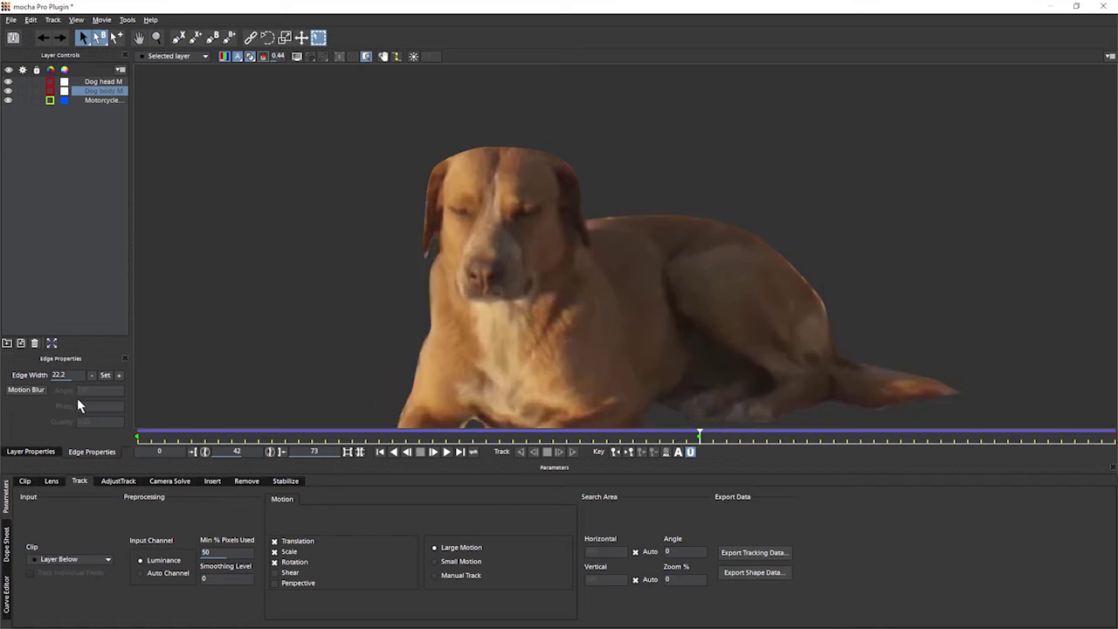
pyautogui.hotkey('ctrl', 'z')
# Display only the mattes without the footage and feather Dog body M with an edge width of 24.8
pyautogui.click(224, 57)
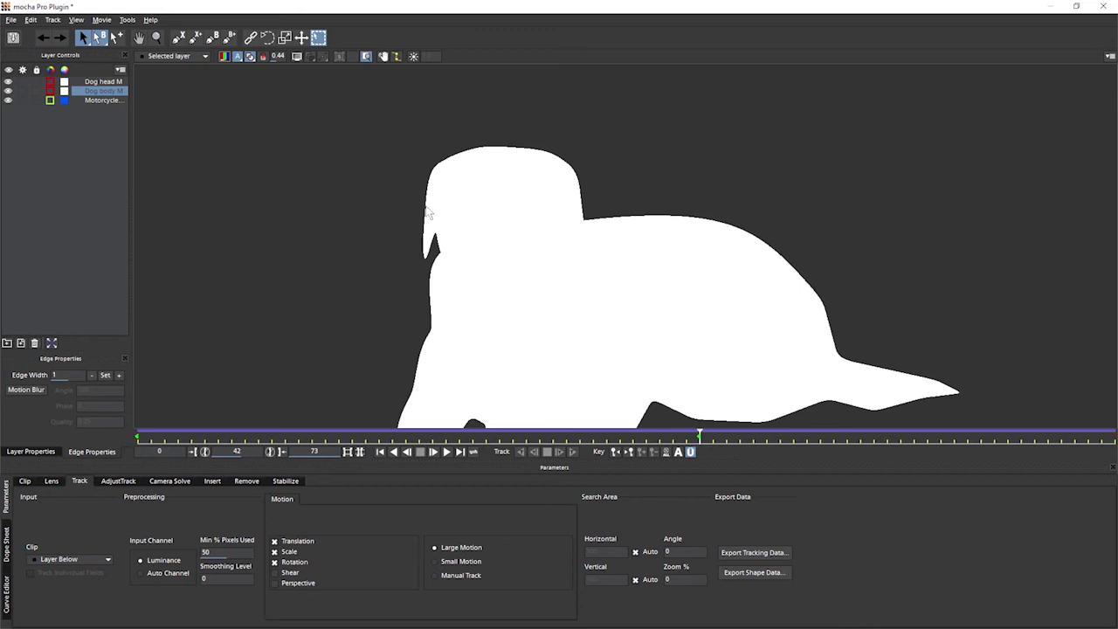
pyautogui.moveTo(62, 375); pyautogui.dragTo(80, 374)
pyautogui.click(120, 375)
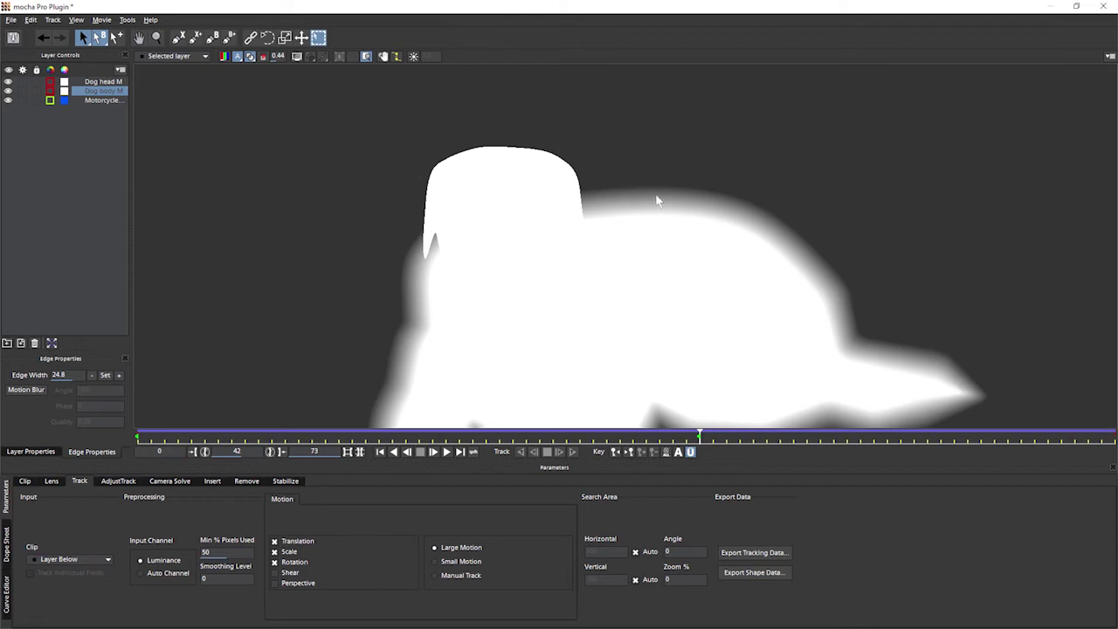
# Show the splines and, using Pick Edge, pull the outer feather point by the dog's rump farther outward
pyautogui.click(298, 58)
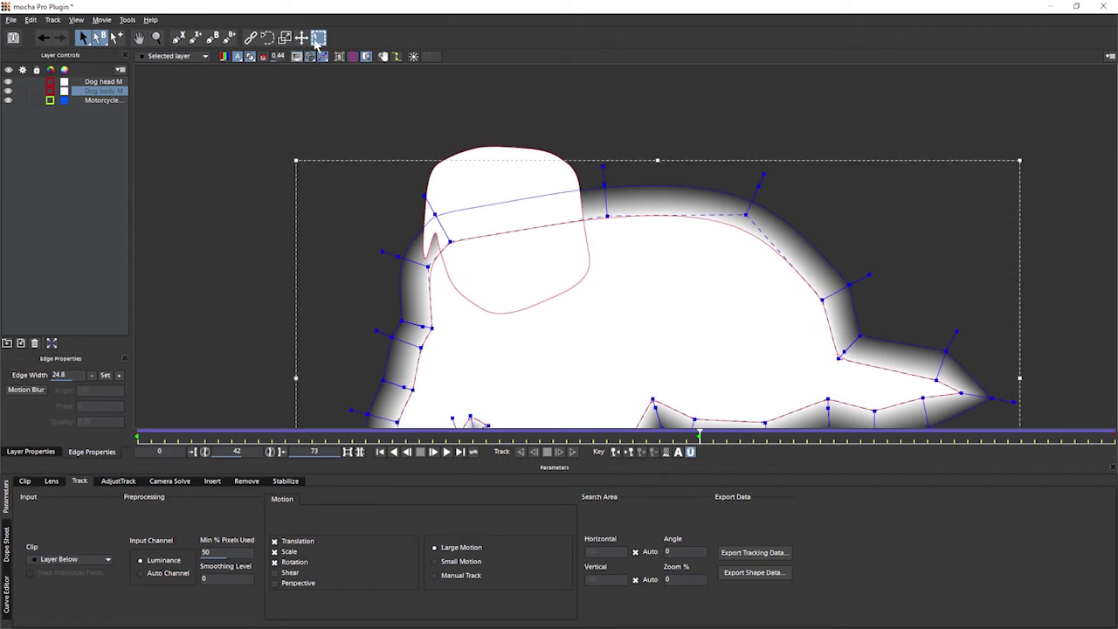
pyautogui.click(318, 39)
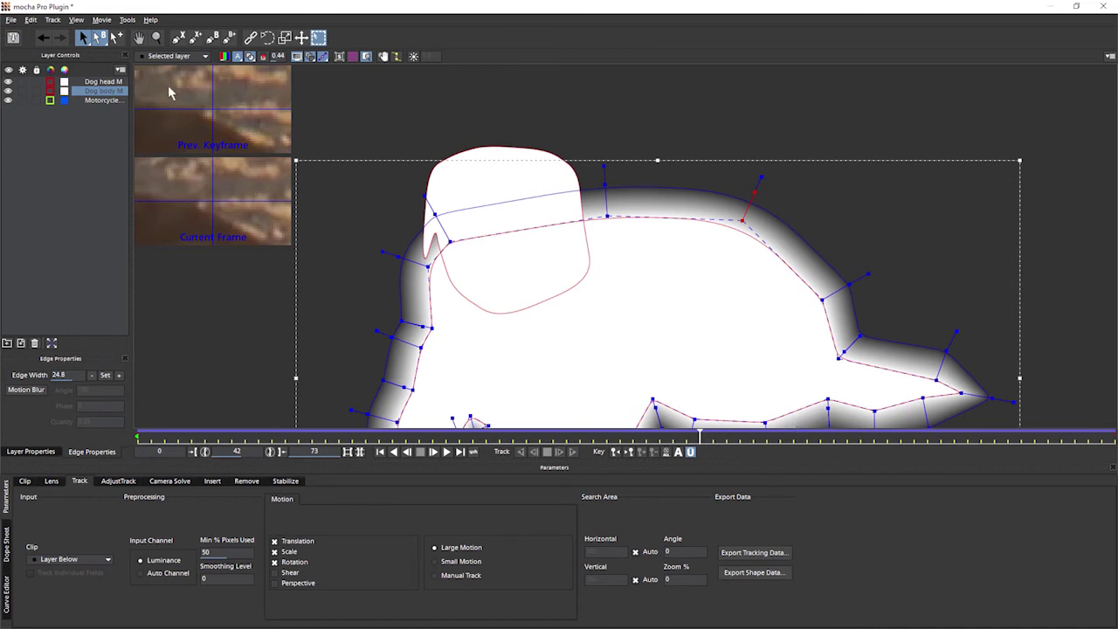
pyautogui.click(103, 41)
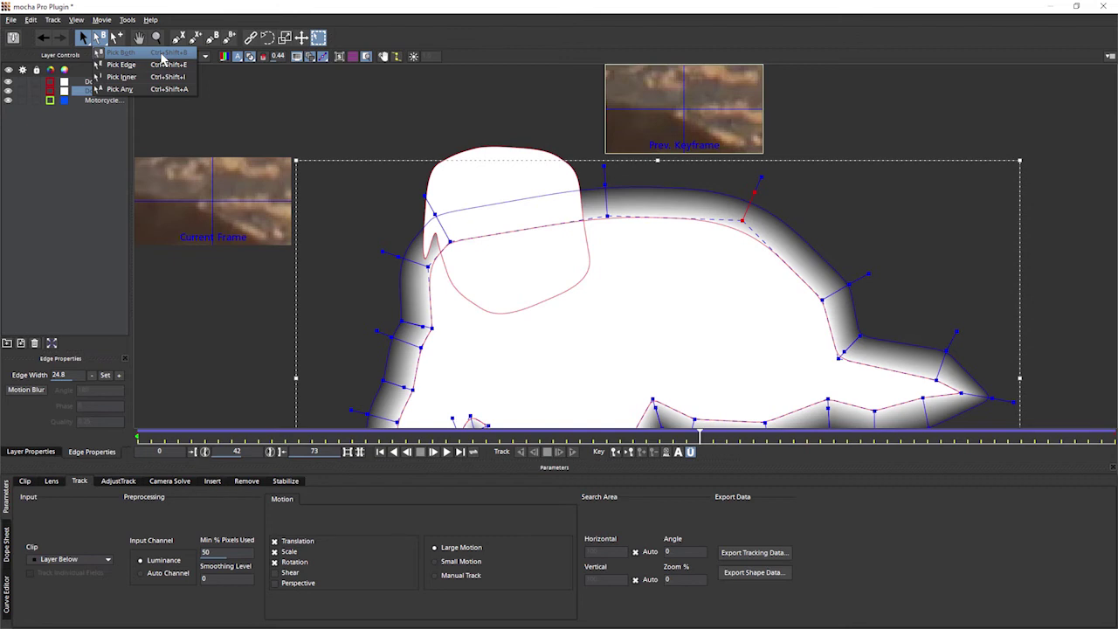
pyautogui.click(153, 64)
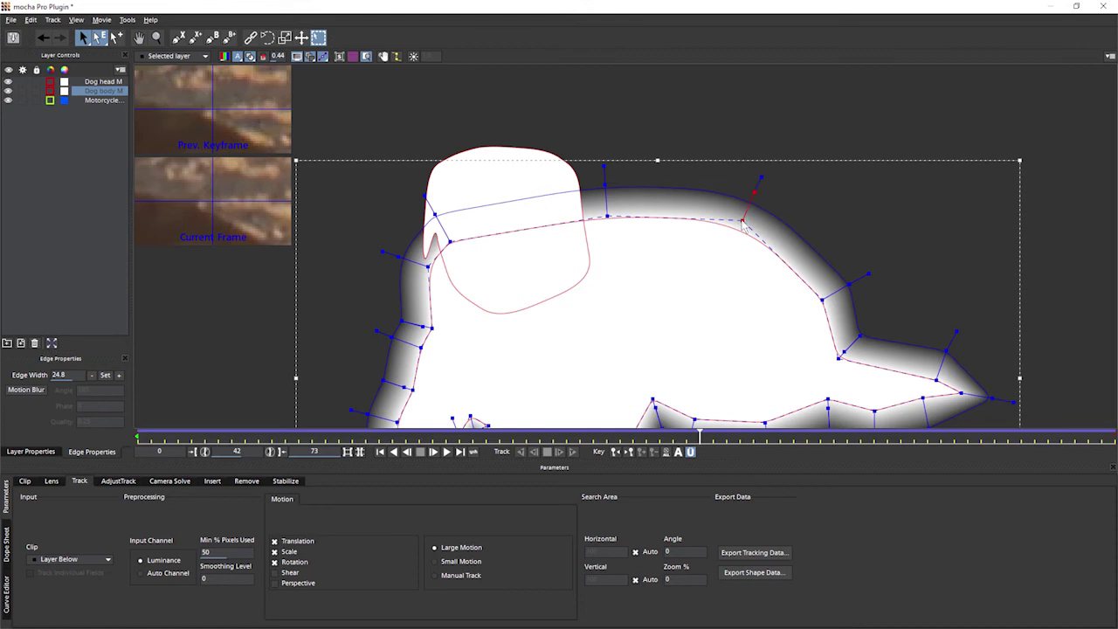
pyautogui.moveTo(848, 283); pyautogui.dragTo(877, 256)
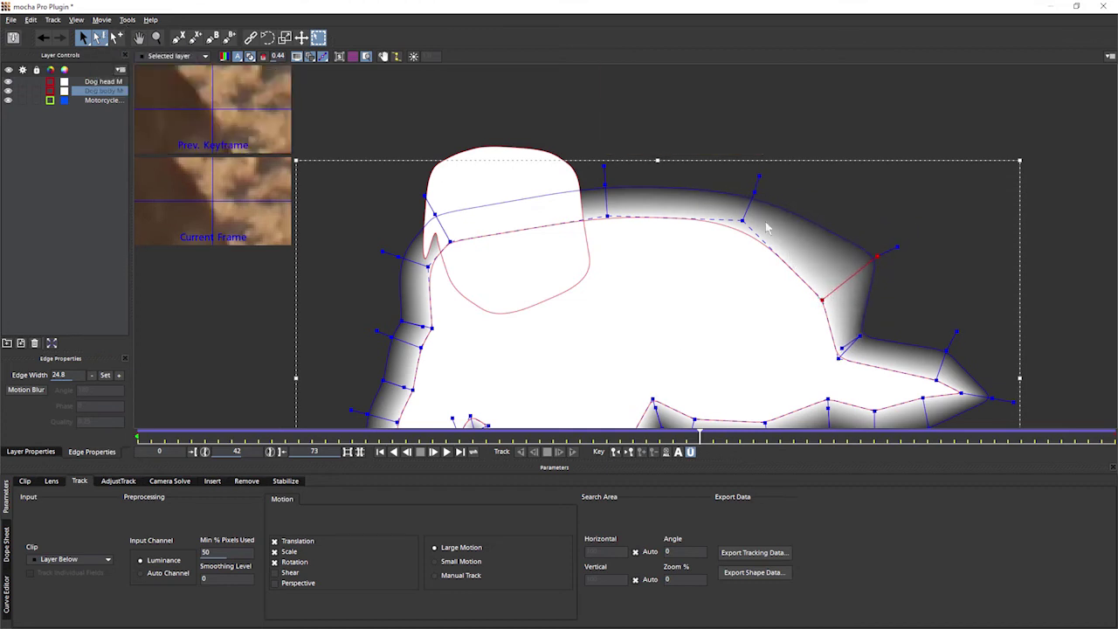
# Using Pick Inner, reposition the inner point on the dog's back to widen the feather below the outer edge
pyautogui.moveTo(742, 221); pyautogui.dragTo(727, 256)
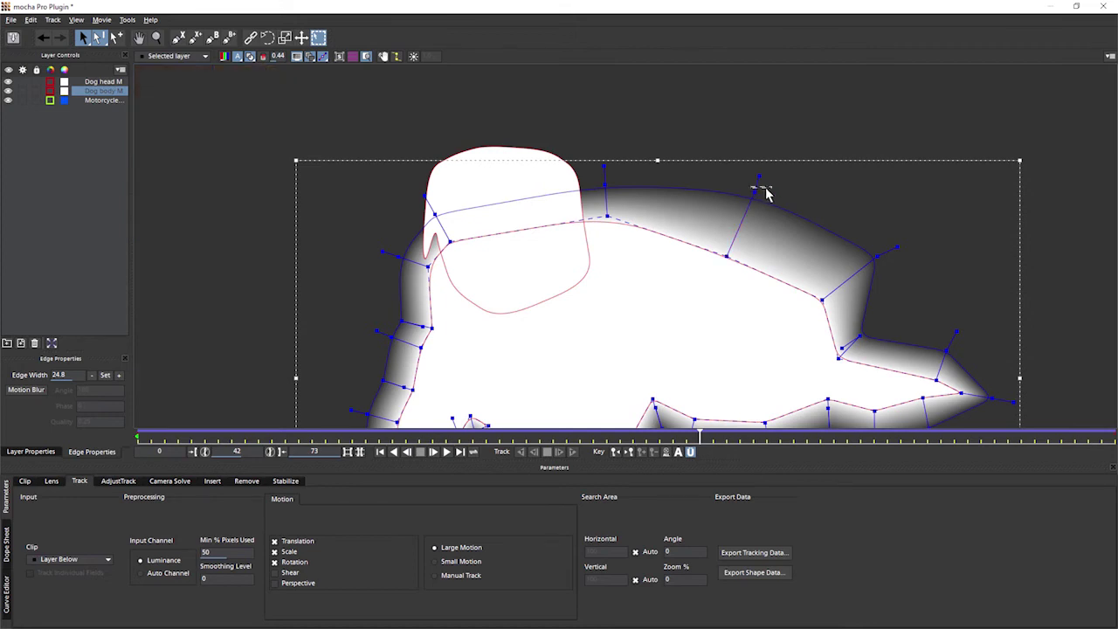
pyautogui.click(716, 275)
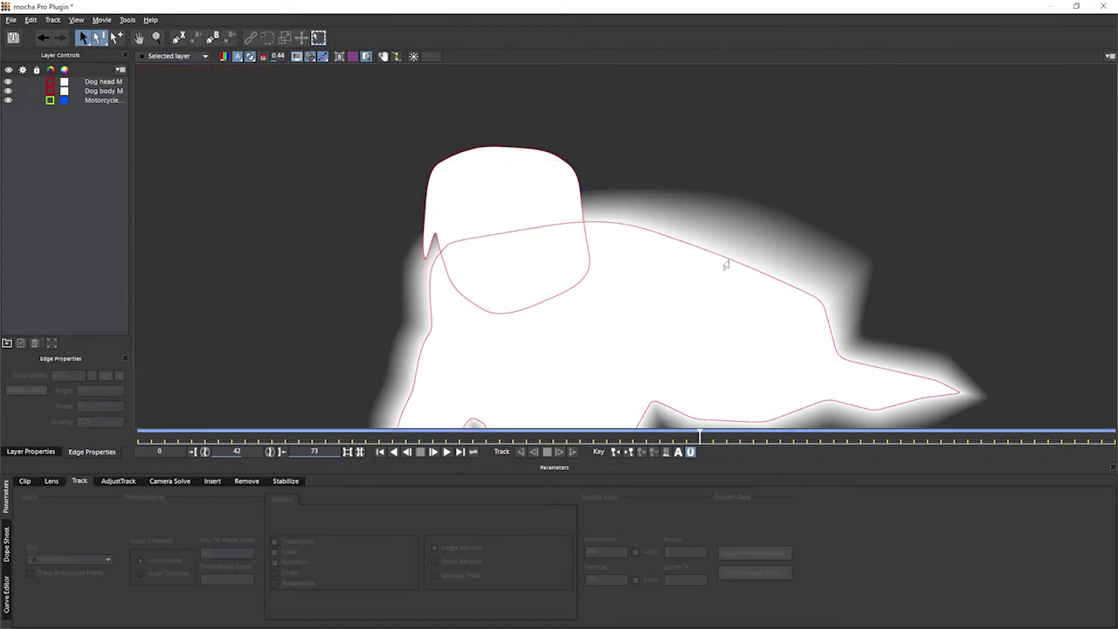
pyautogui.click(725, 267)
pyautogui.moveTo(725, 262); pyautogui.dragTo(736, 234)
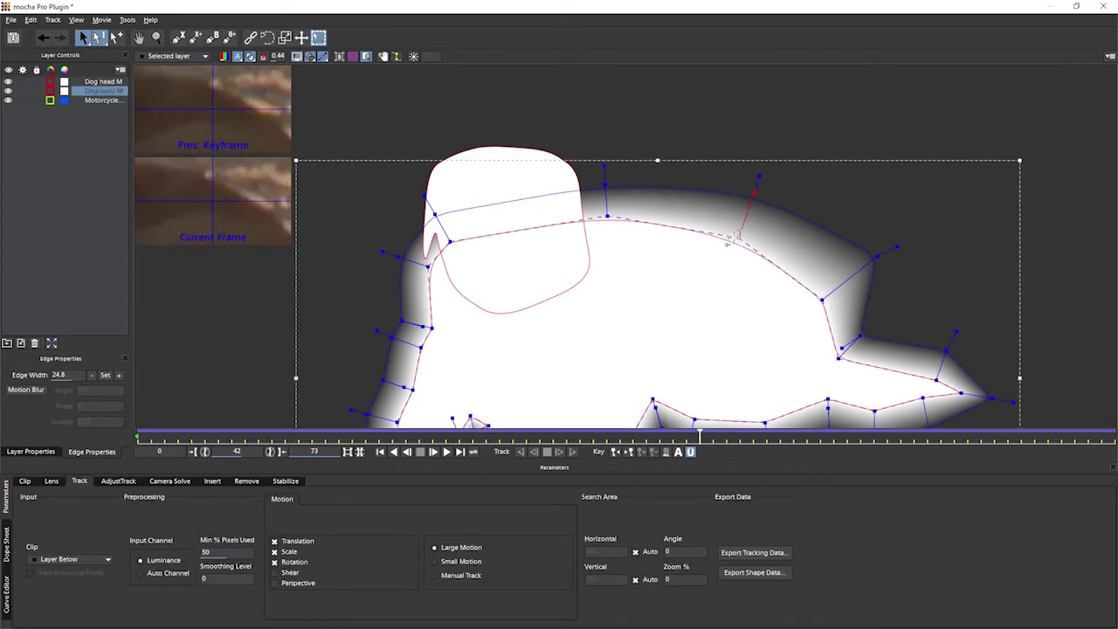
# Undo the inner point edits on the dog's back
pyautogui.hotkey('ctrl', 'z')
pyautogui.hotkey('ctrl', 'z')
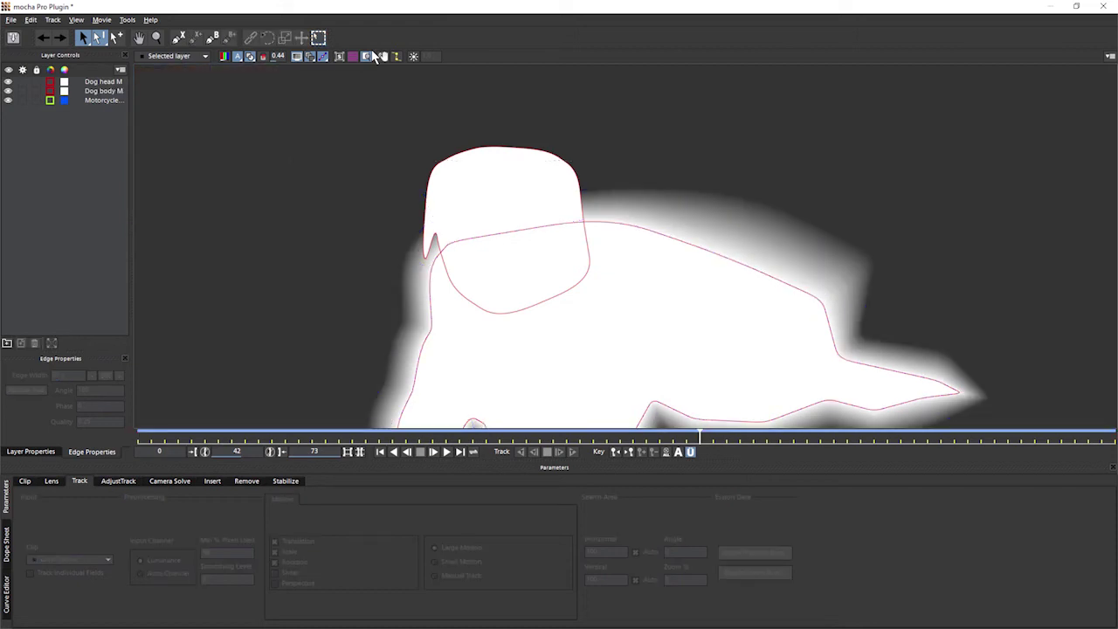
pyautogui.hotkey('ctrl', 'z')
# Using Pick Any, pull the outer feather point behind the dog's head down past the inner edge
pyautogui.click(101, 41)
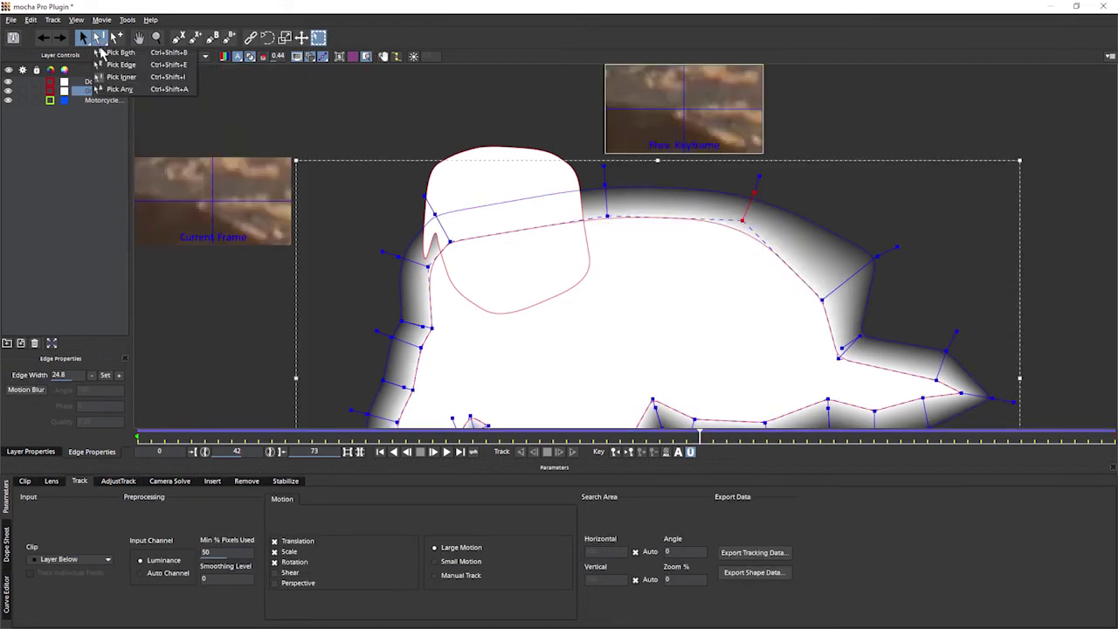
pyautogui.click(140, 91)
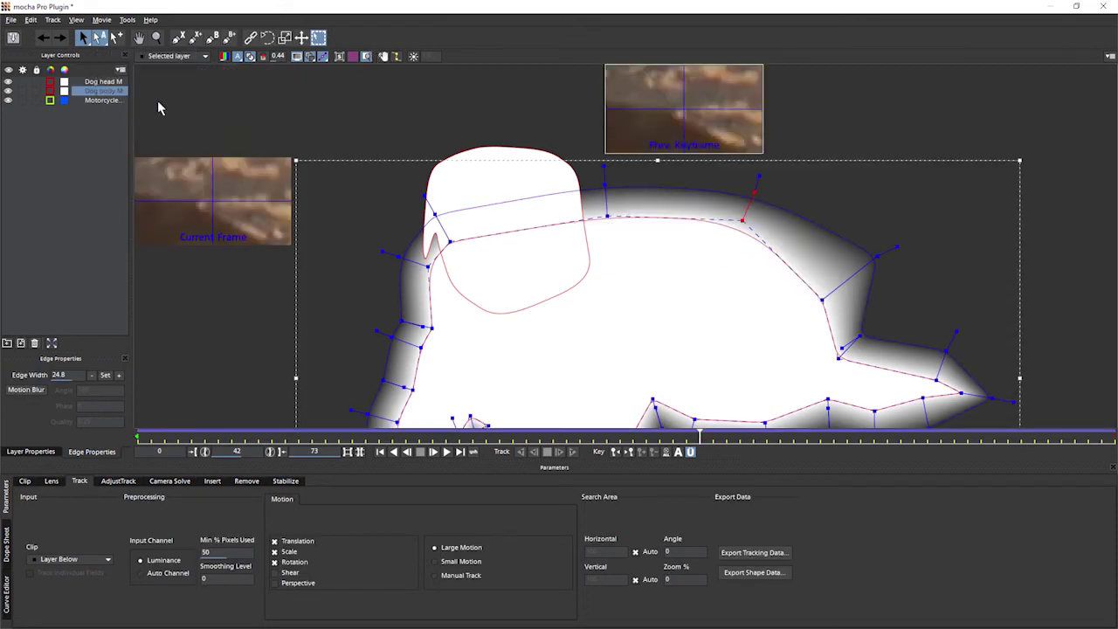
pyautogui.moveTo(606, 186); pyautogui.dragTo(601, 230)
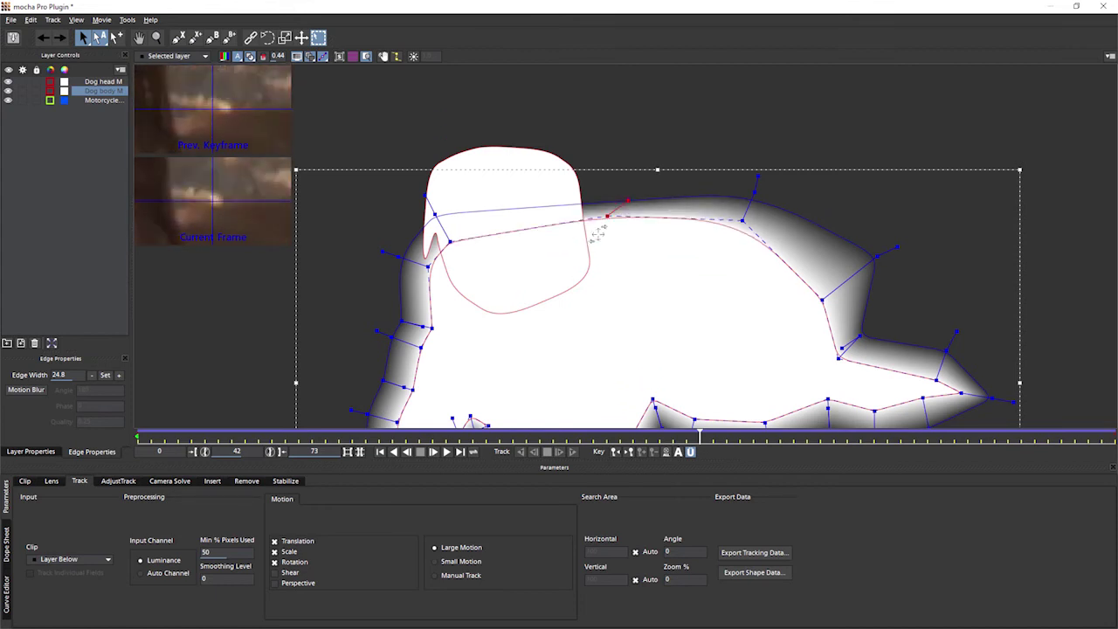
# Switch to Pick Both and set the edge width of all Dog body M points to 0
pyautogui.moveTo(108, 40); pyautogui.dragTo(114, 70)
pyautogui.doubleClick(58, 375)
pyautogui.press('Return')
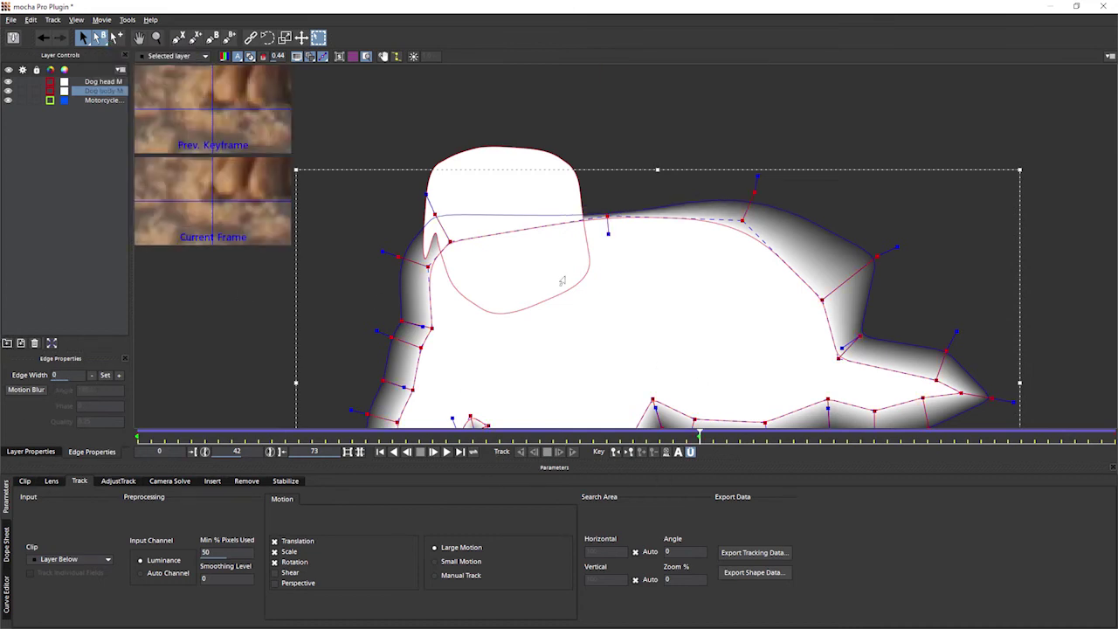
pyautogui.click(105, 375)
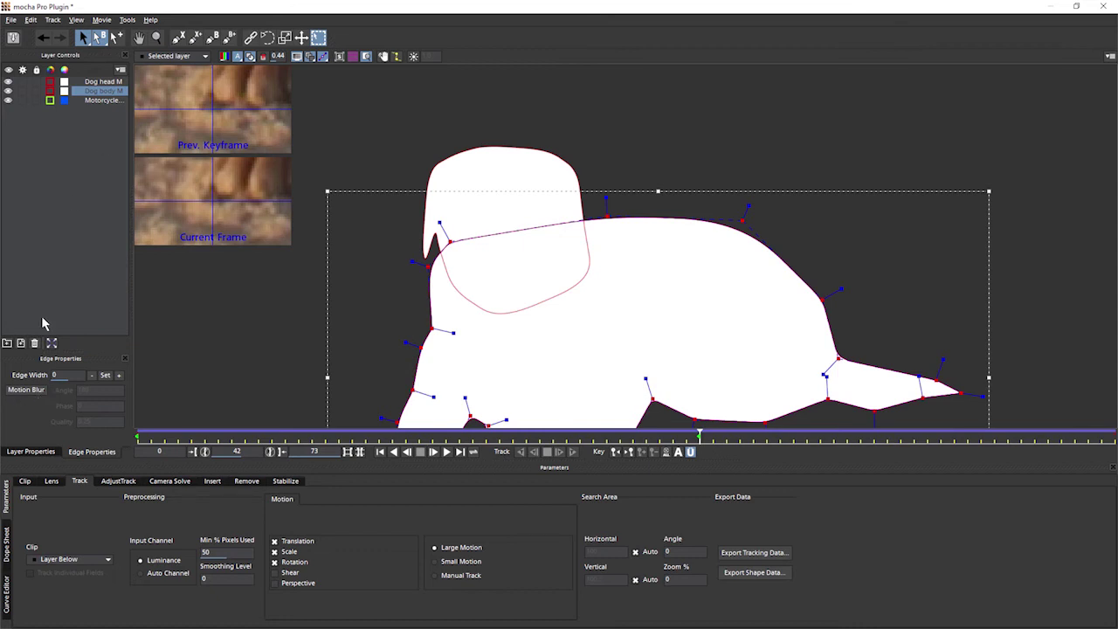
# Enable motion blur on Dog body M, view only its matte without overlays, and move to frame 4
pyautogui.click(38, 396)
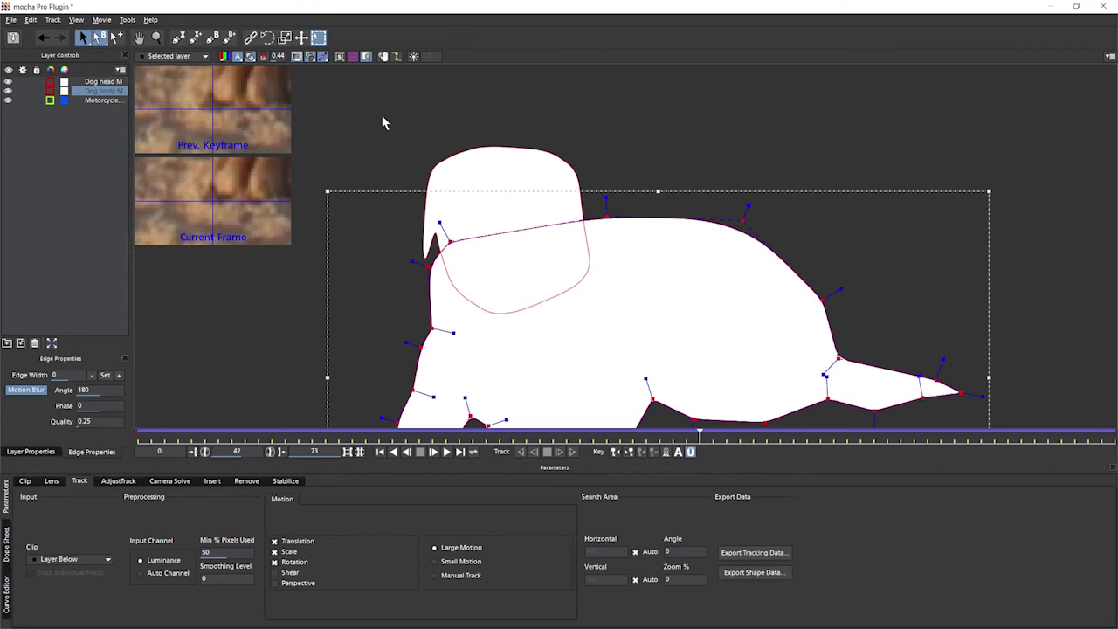
pyautogui.click(200, 58)
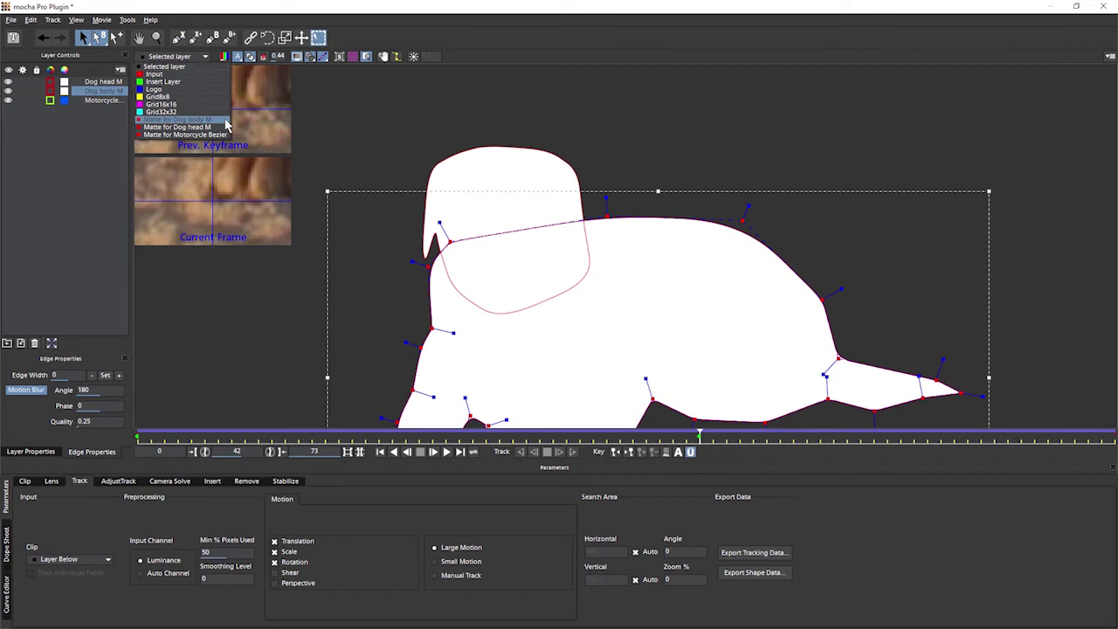
pyautogui.press('Escape')
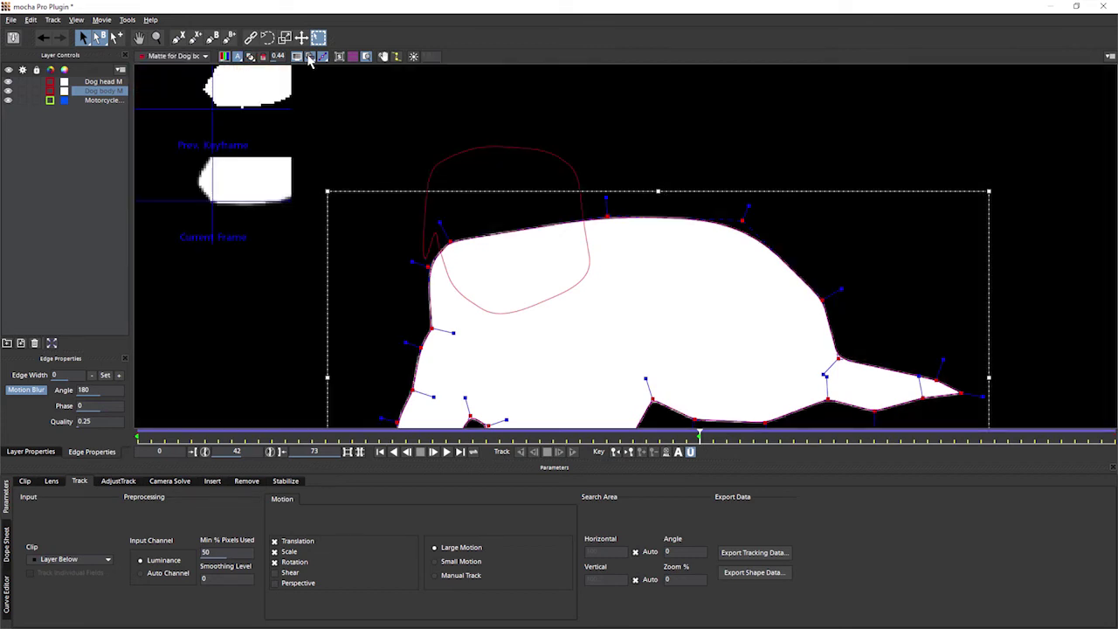
pyautogui.click(297, 59)
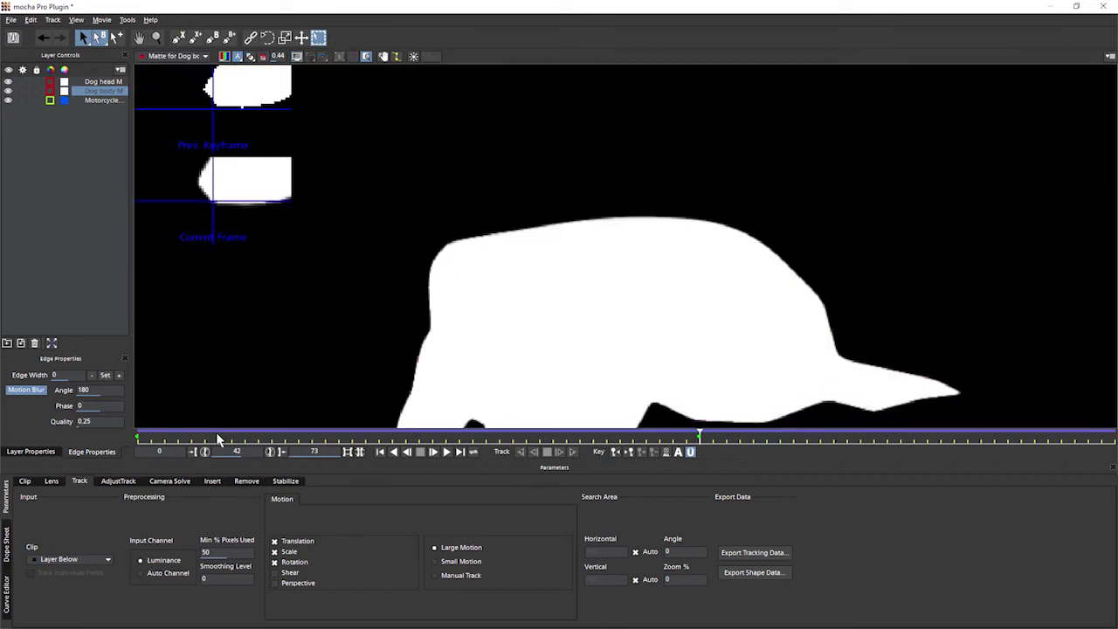
pyautogui.moveTo(209, 444); pyautogui.dragTo(191, 438)
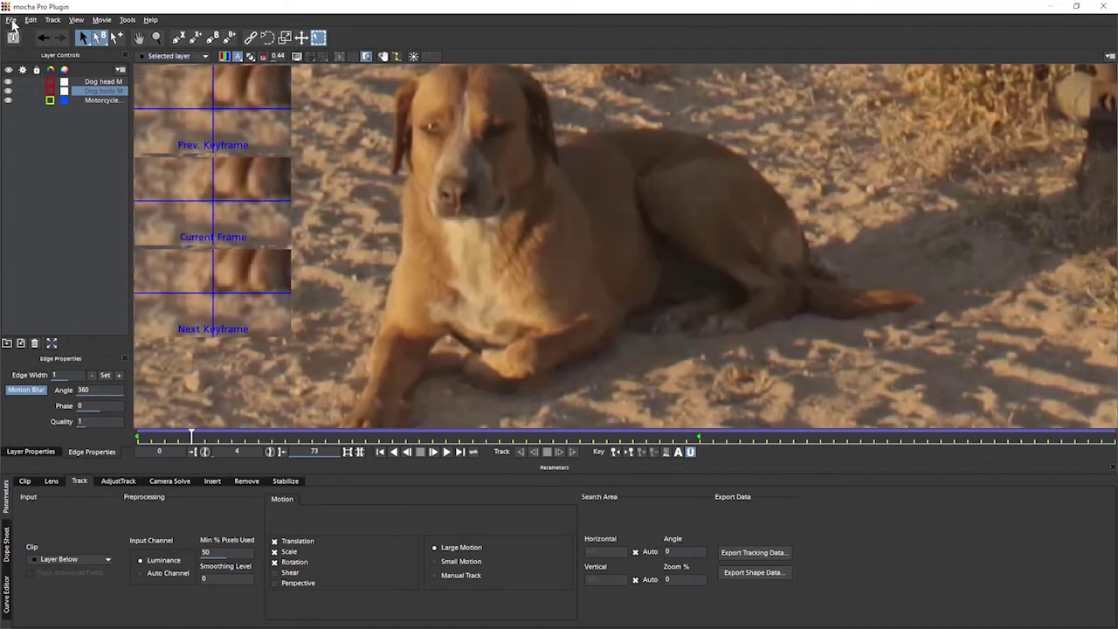
# Export the mocha project as 08 end.mocha and exit back to Premiere Pro
pyautogui.click(12, 20)
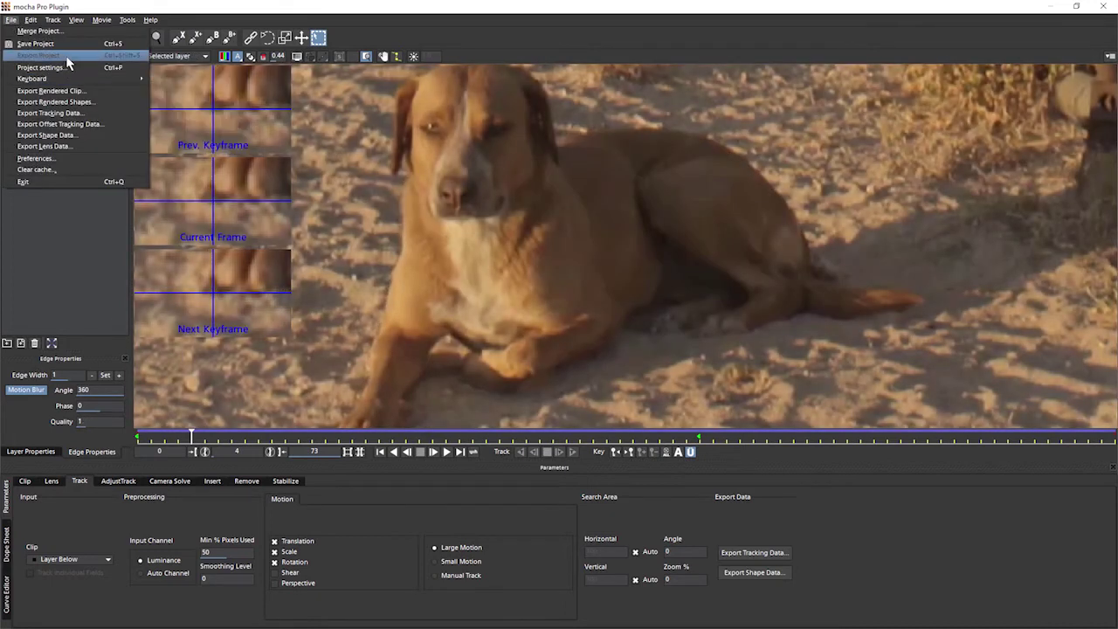
pyautogui.click(39, 55)
pyautogui.doubleClick(94, 414)
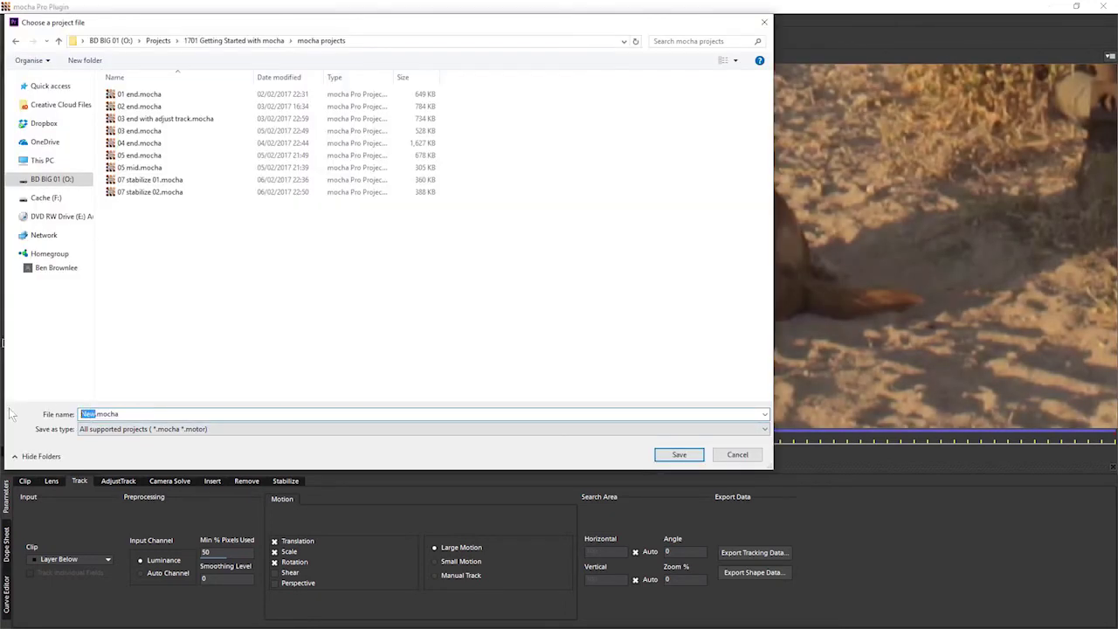
pyautogui.write('08')
pyautogui.press('Return')
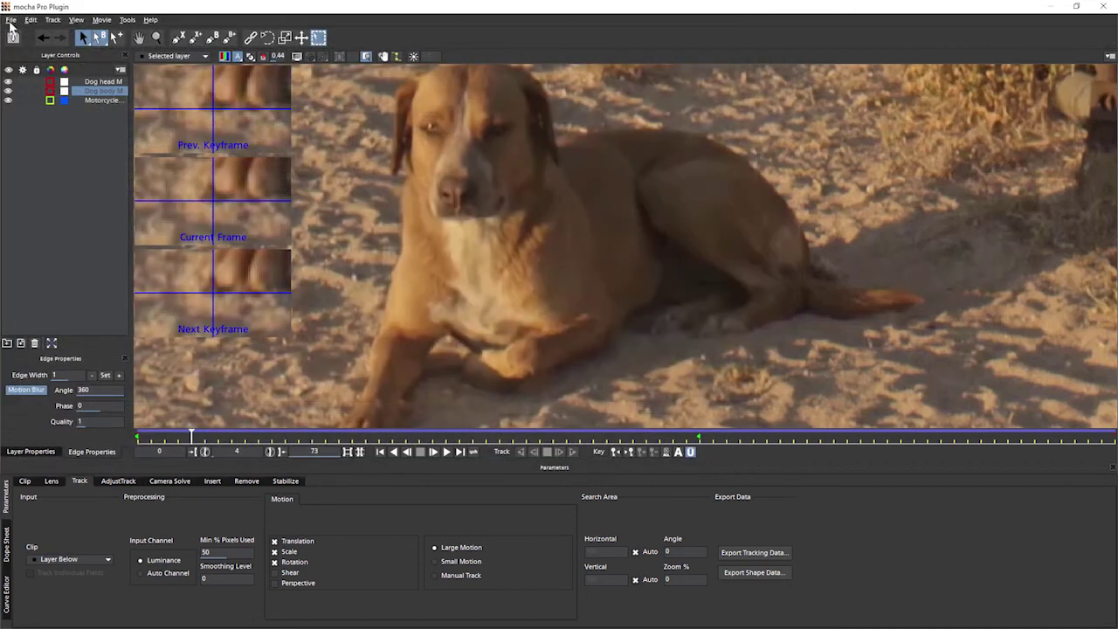
pyautogui.click(11, 20)
pyautogui.click(49, 182)
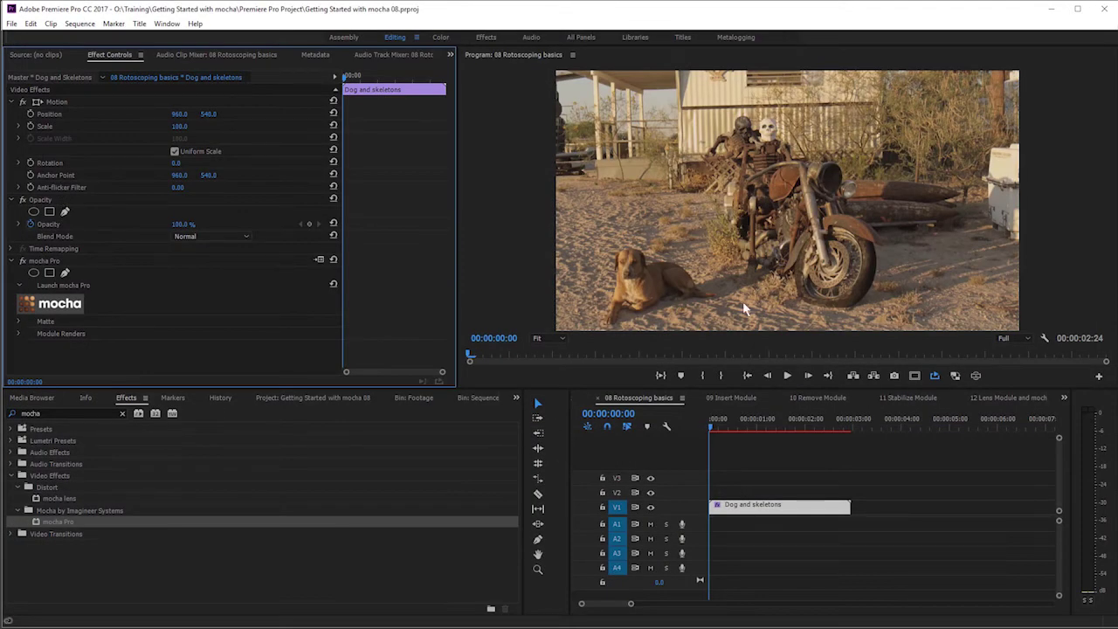
# In the mocha Pro effect's matte settings, preview the matte, turn the preview off and apply the matte to the clip
pyautogui.click(18, 321)
pyautogui.moveTo(452, 257); pyautogui.dragTo(447, 364)
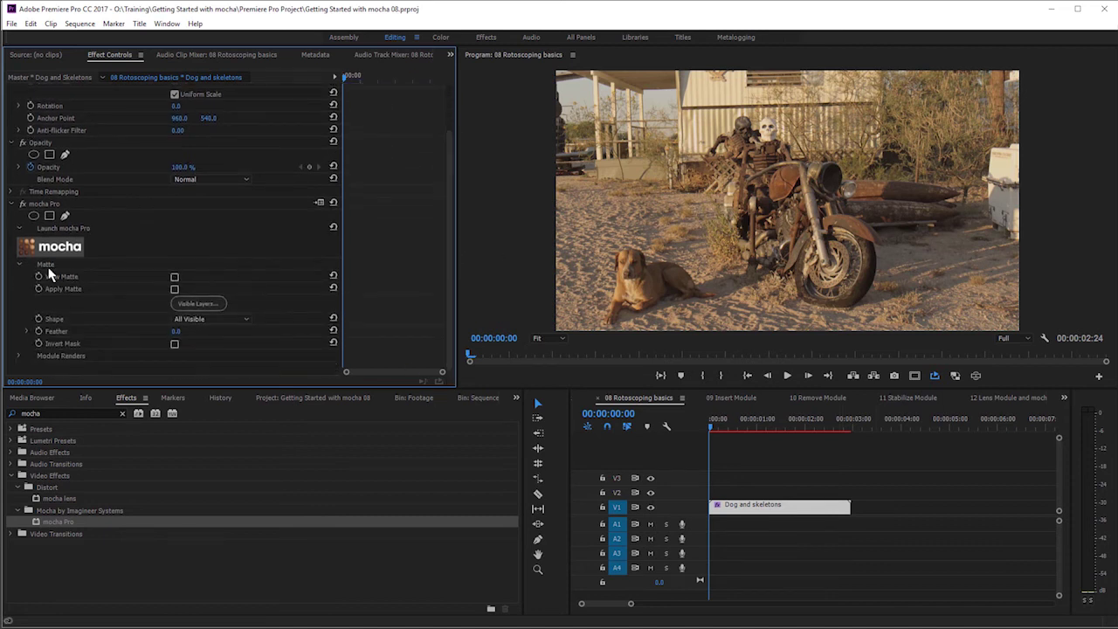
pyautogui.click(175, 277)
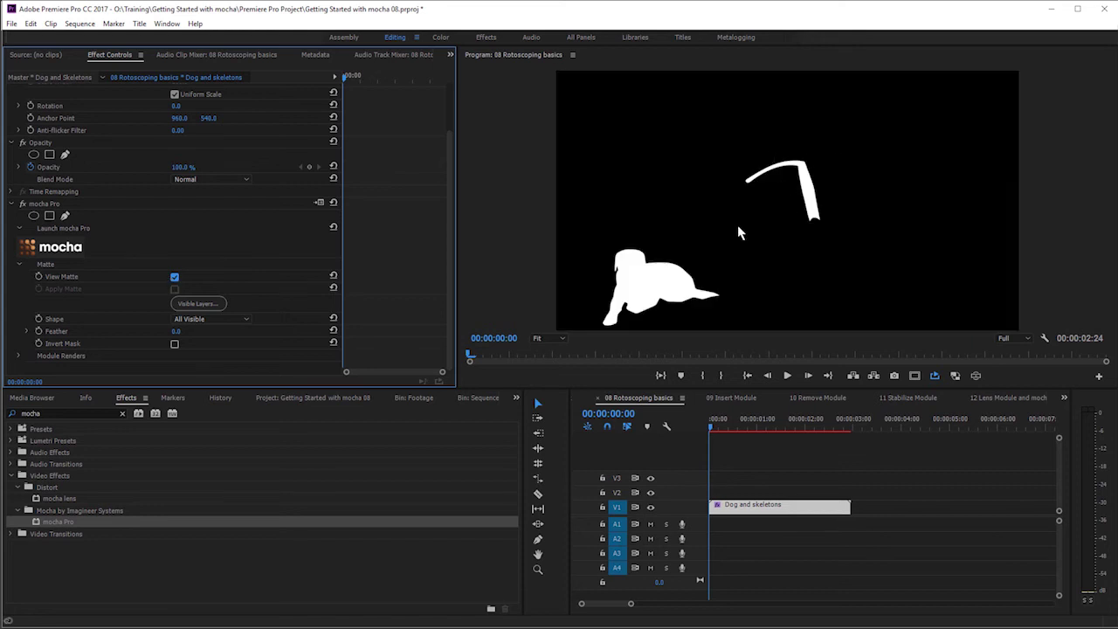
pyautogui.click(175, 278)
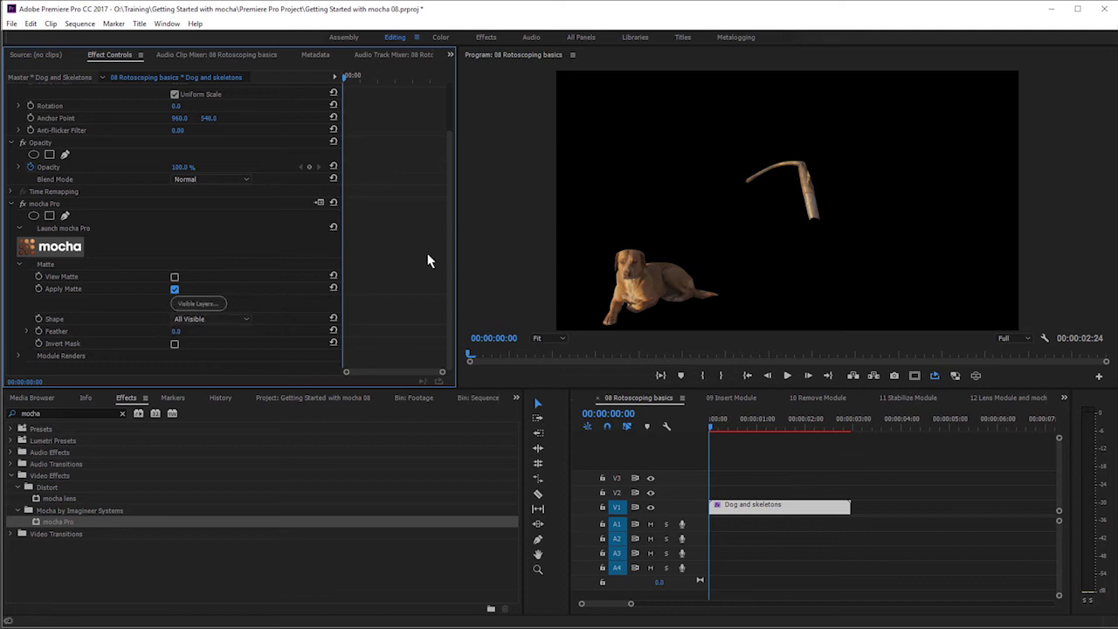
# Try the matte's Shape option as All and return it to All Visible
pyautogui.click(244, 319)
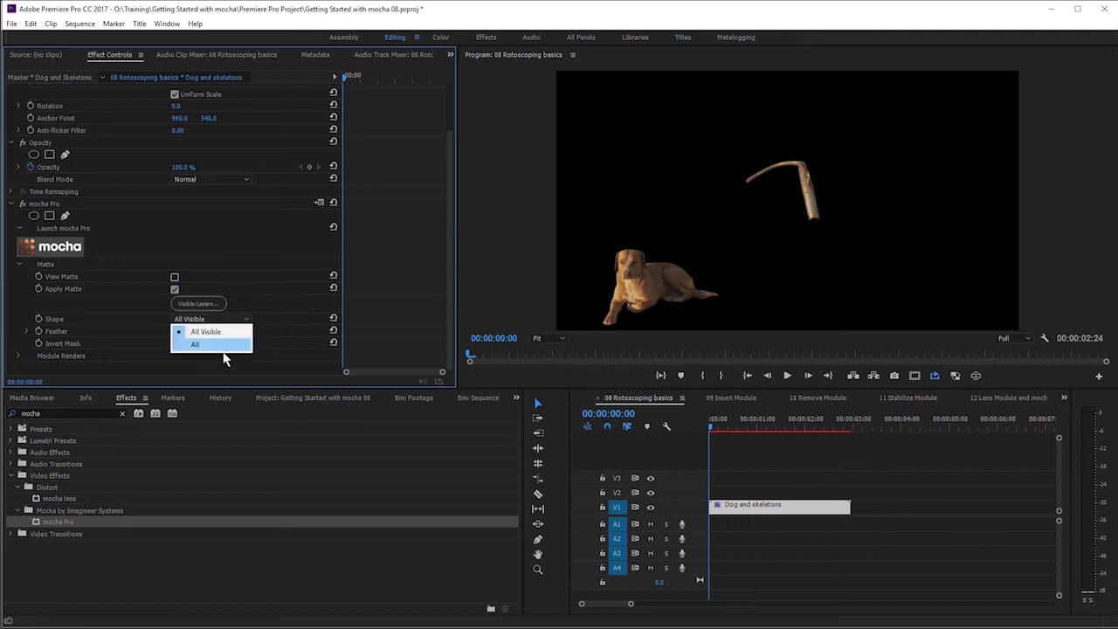
pyautogui.click(221, 346)
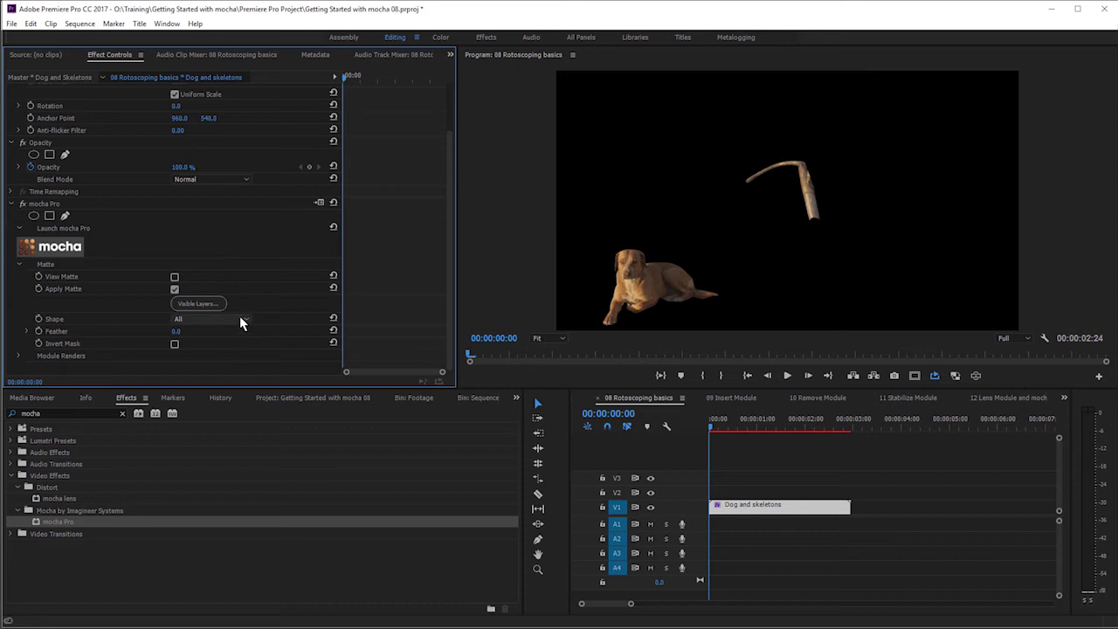
pyautogui.click(241, 319)
pyautogui.click(227, 333)
# Hide the Motorcycle Bezier layer in the effect's visible layers so the matte uses only the dog layers
pyautogui.click(184, 306)
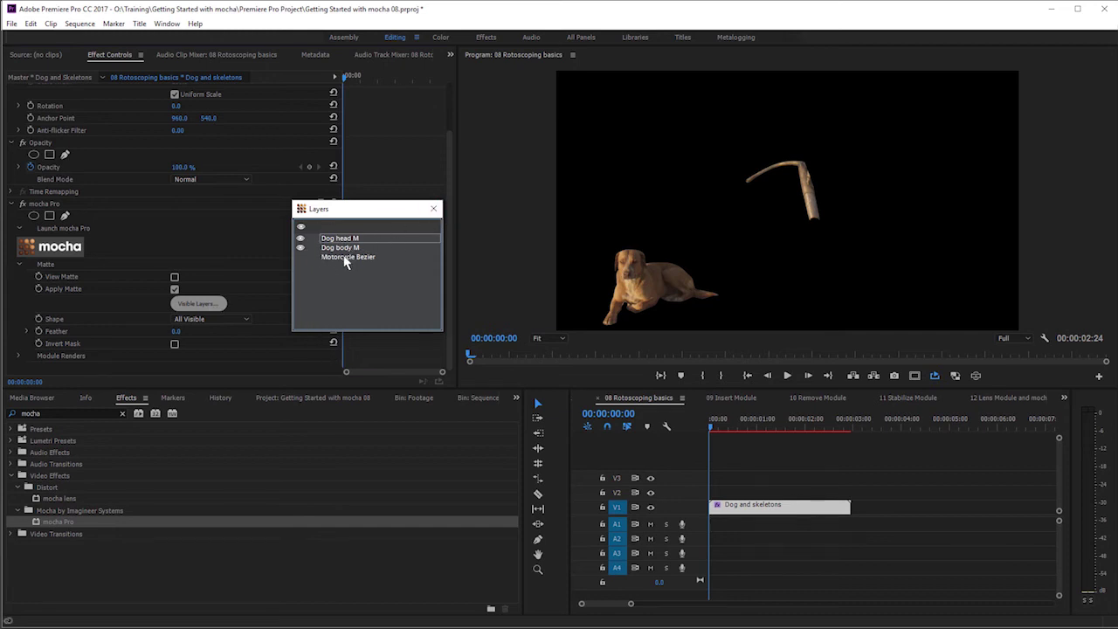
pyautogui.click(434, 211)
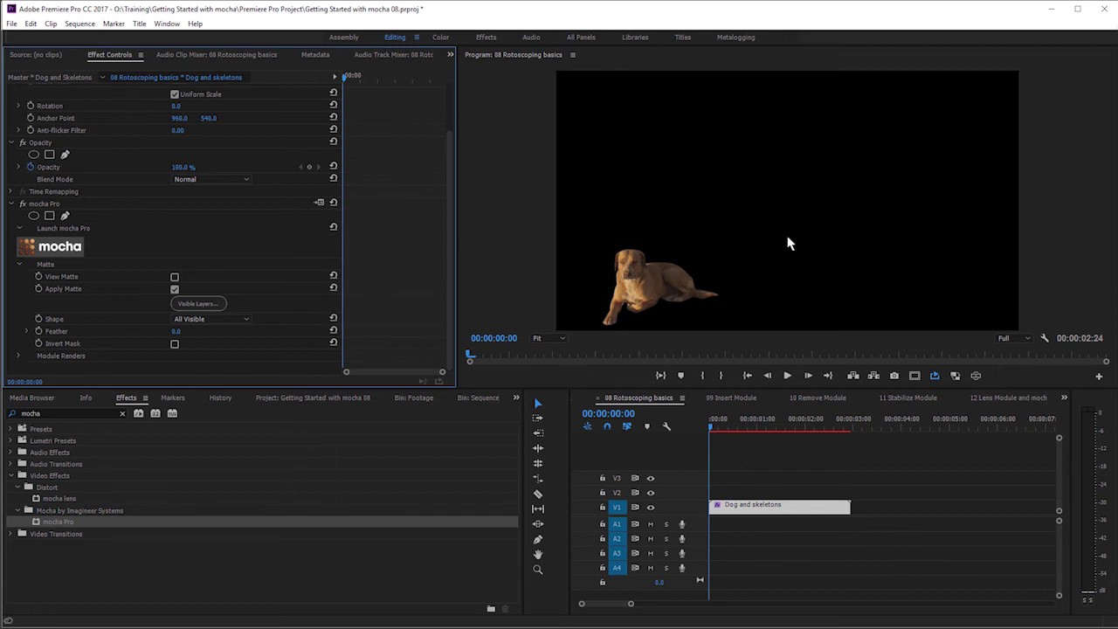
pyautogui.press('Return')
# Try a matte feather of 44, settle on 1.0, and invert the mask
pyautogui.moveTo(177, 331); pyautogui.dragTo(213, 357)
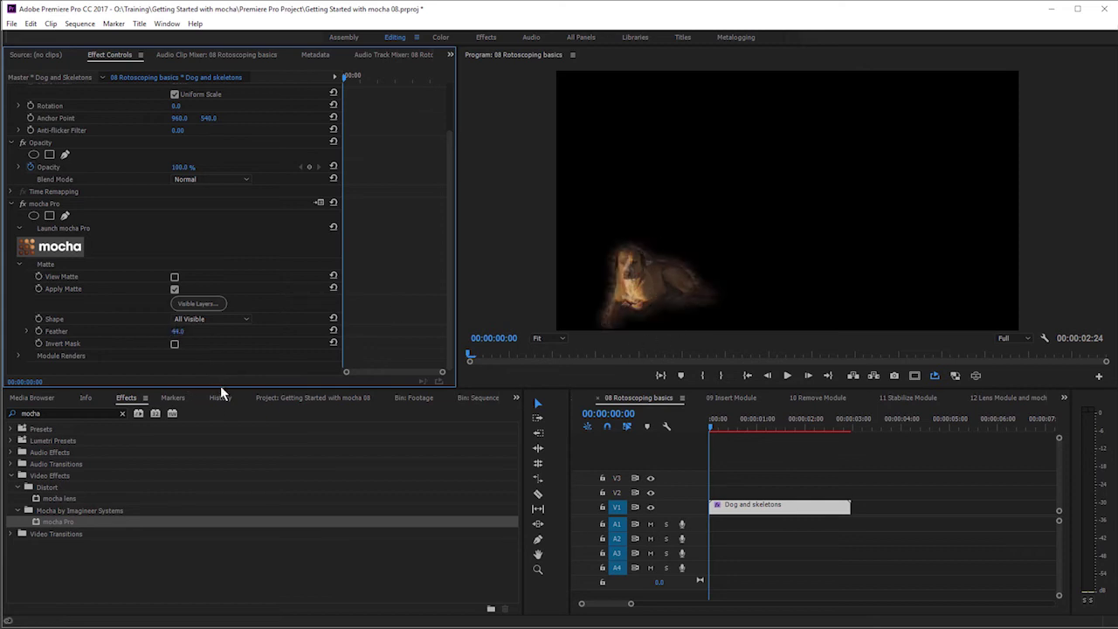
pyautogui.click(177, 331)
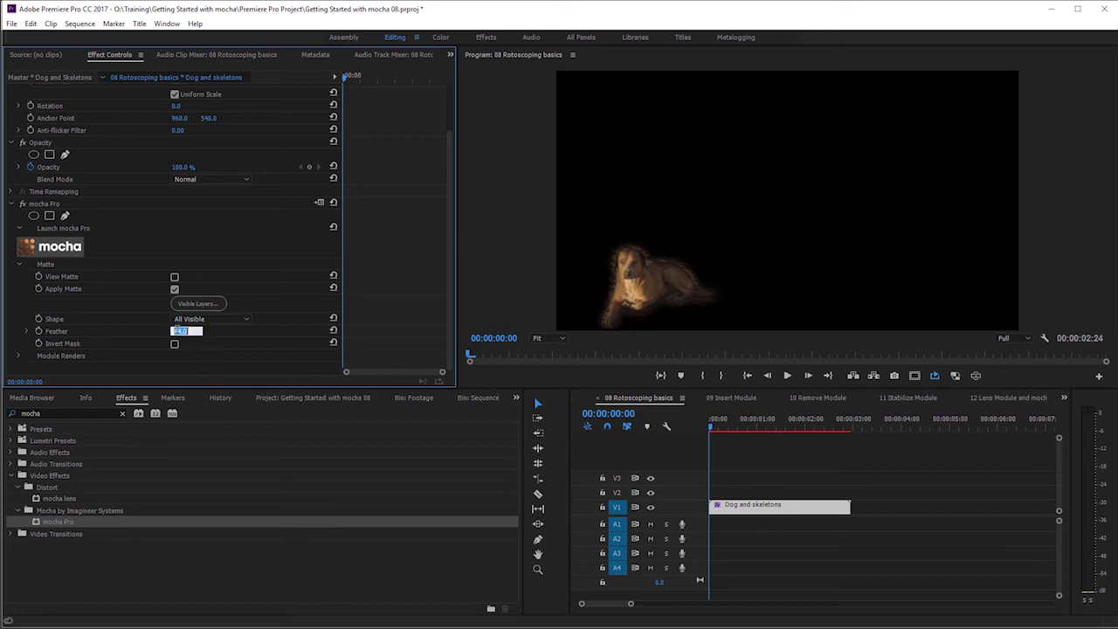
pyautogui.write('0')
pyautogui.press('Return')
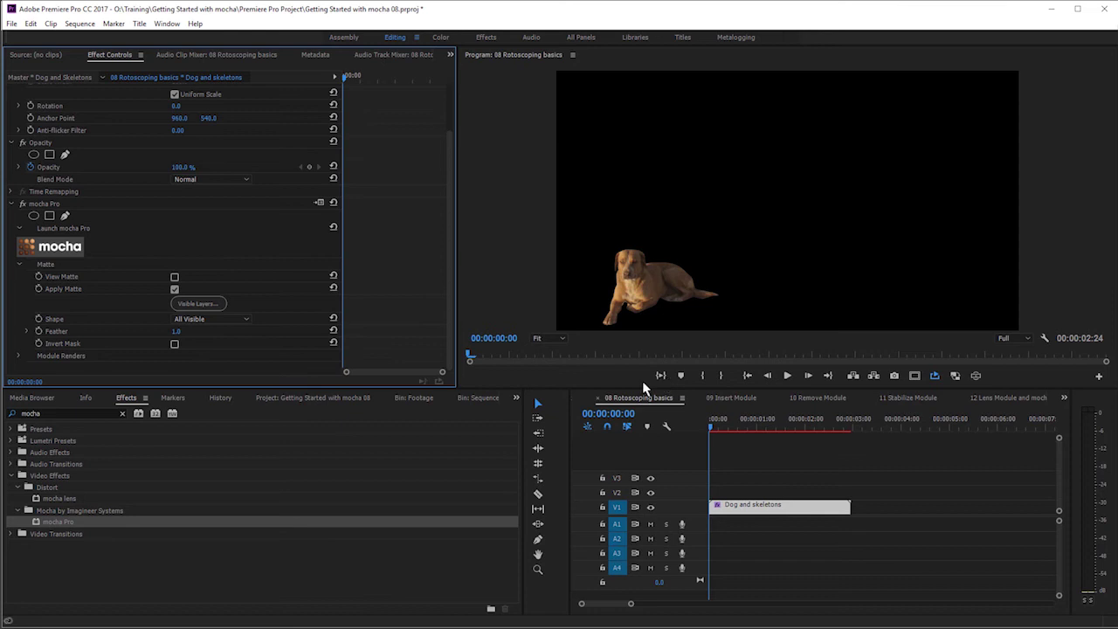
pyautogui.click(175, 345)
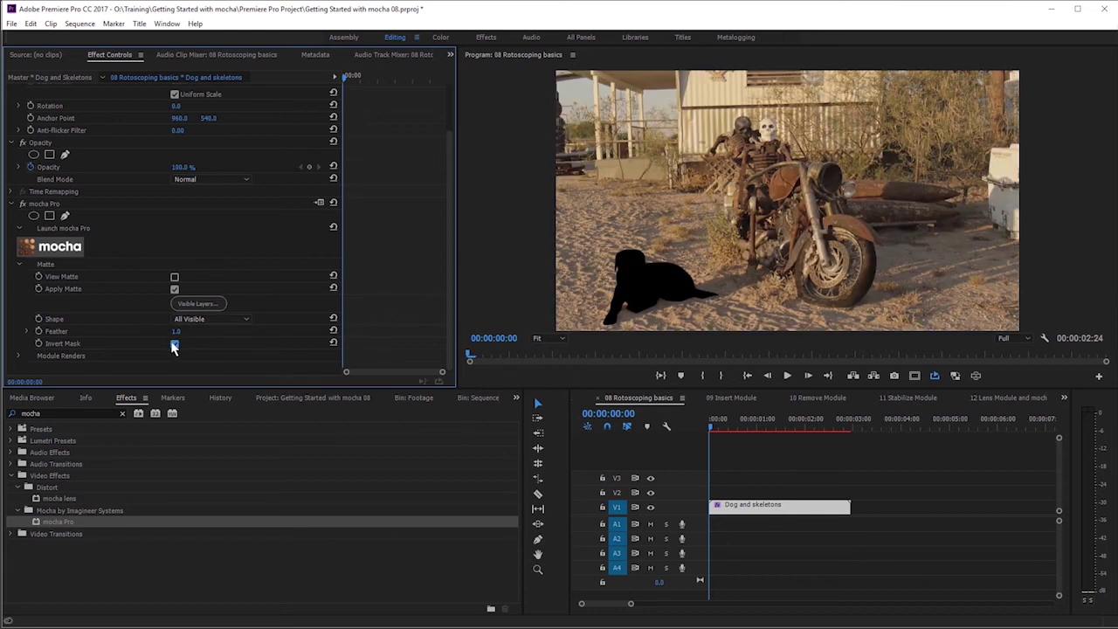
# Place Green Matte on V1 beneath the Dog and skeletons clip, trim it to the clip's length and play the sequence
pyautogui.moveTo(303, 479); pyautogui.dragTo(719, 510)
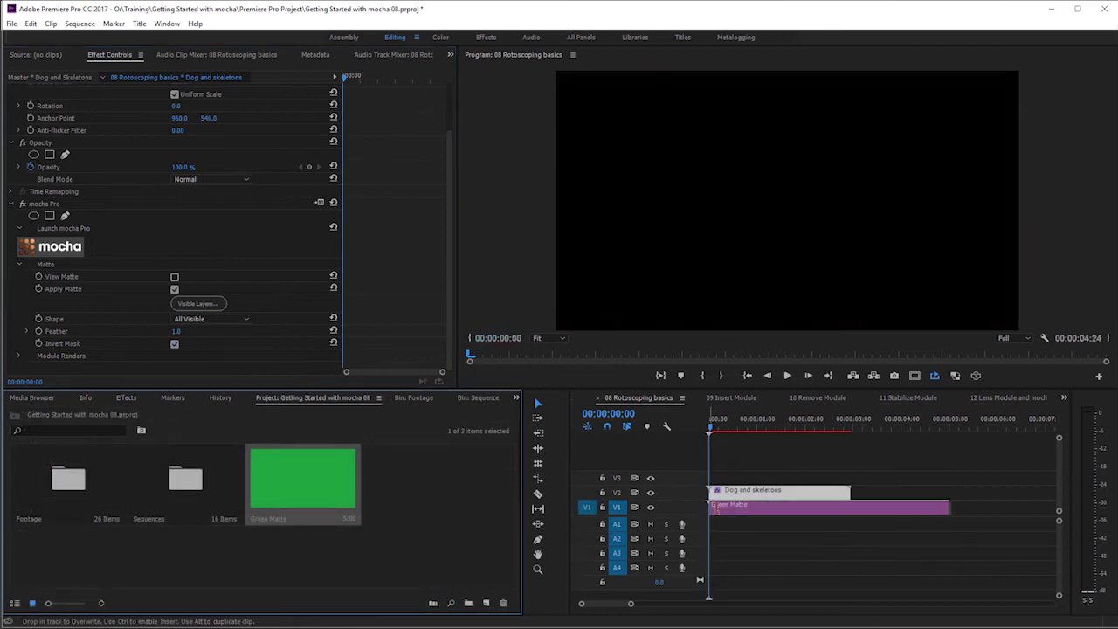
pyautogui.moveTo(949, 506); pyautogui.dragTo(850, 507)
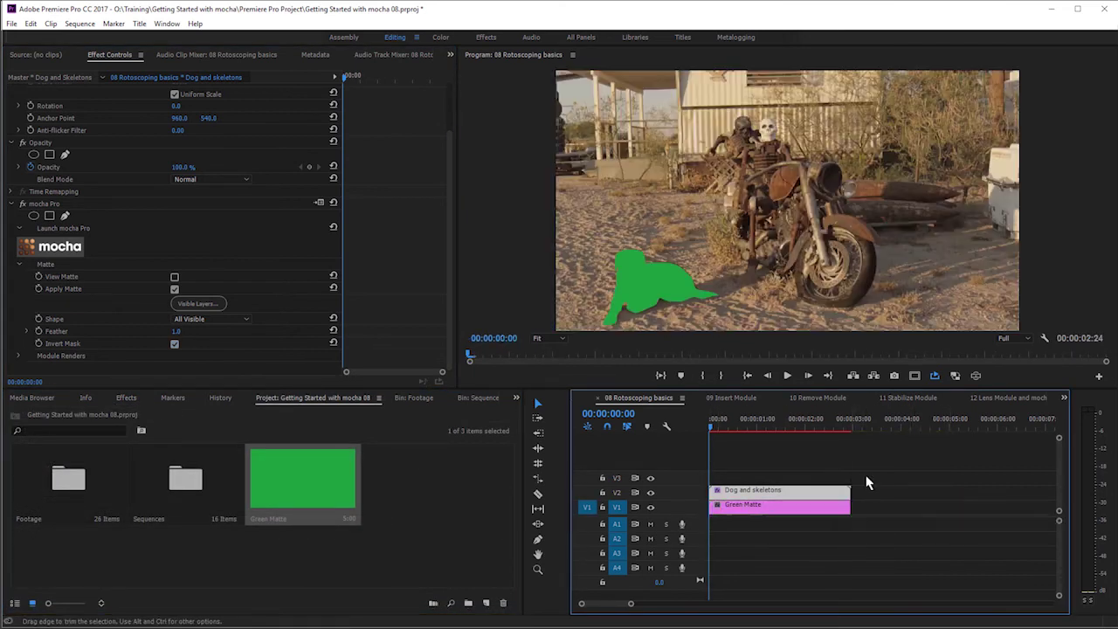
pyautogui.press('space')
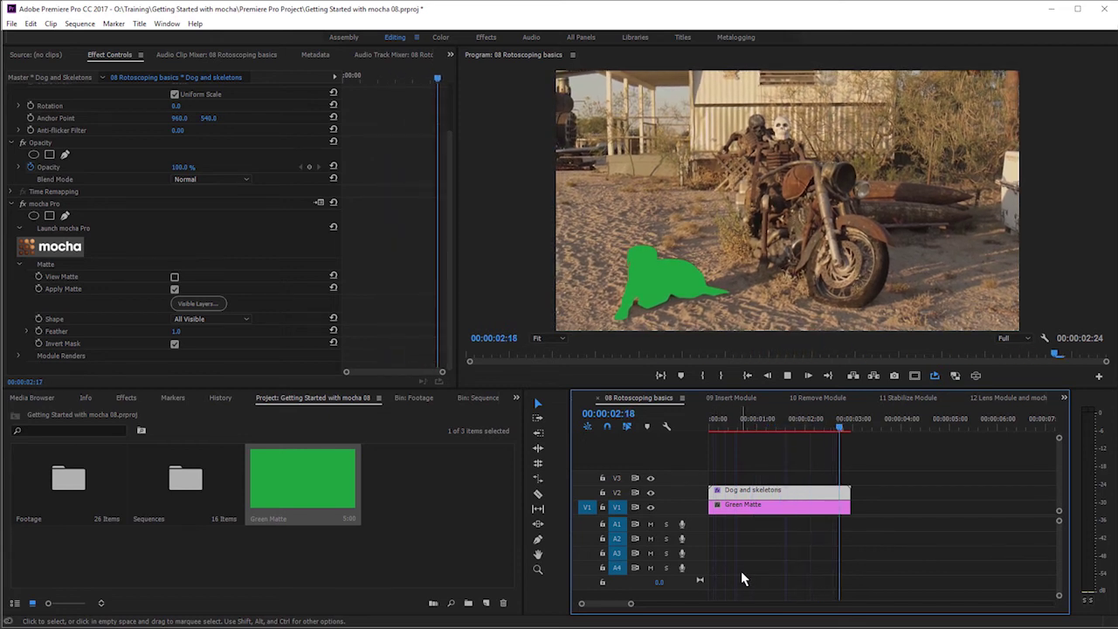
pyautogui.press('Return')
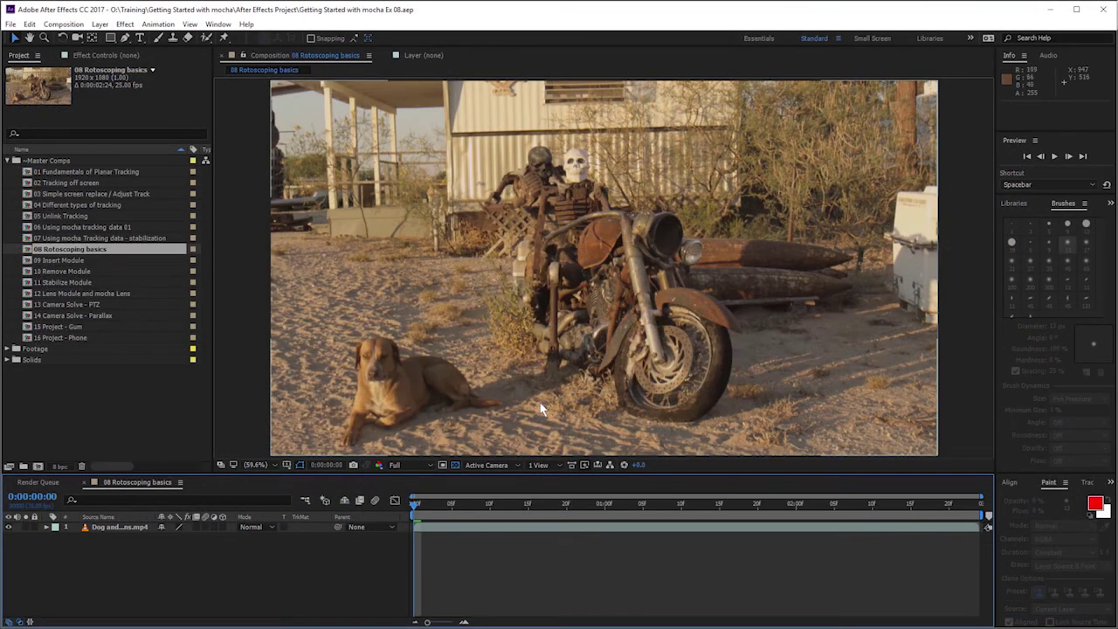
# In After Effects, apply the mocha Pro effect to the Dog and Skeletons.mp4 layer and launch mocha
pyautogui.click(122, 527)
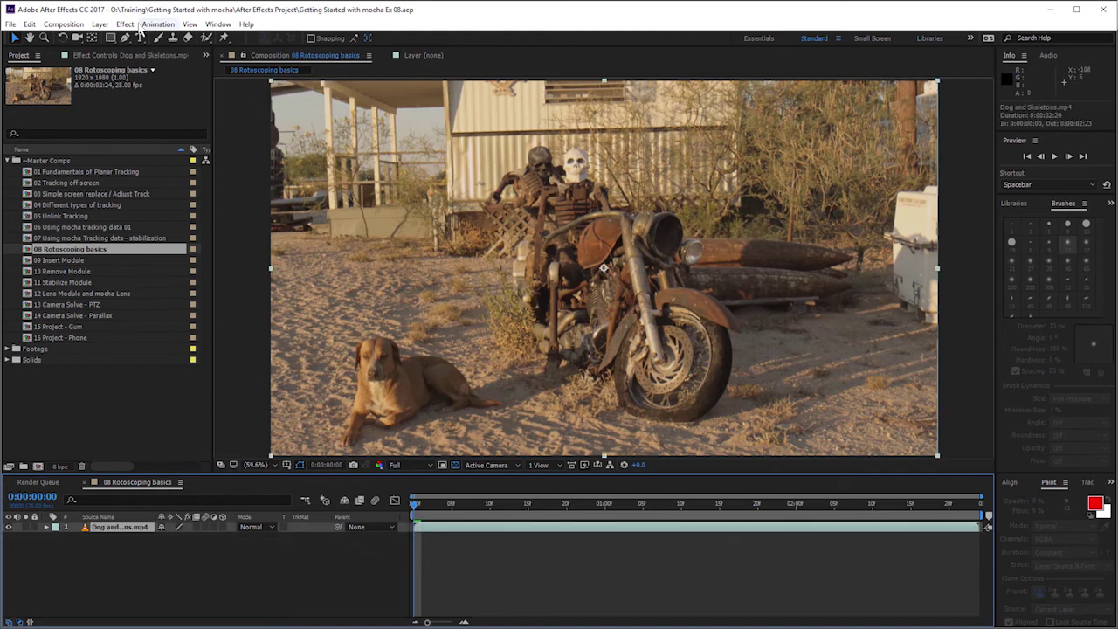
pyautogui.click(125, 23)
pyautogui.click(175, 20)
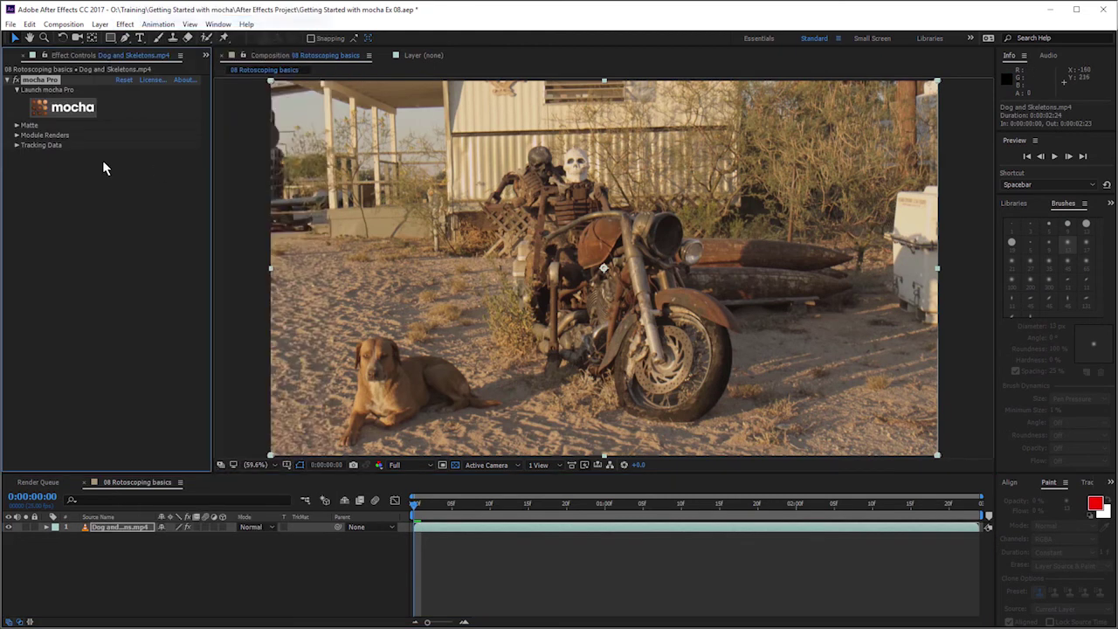
pyautogui.click(104, 105)
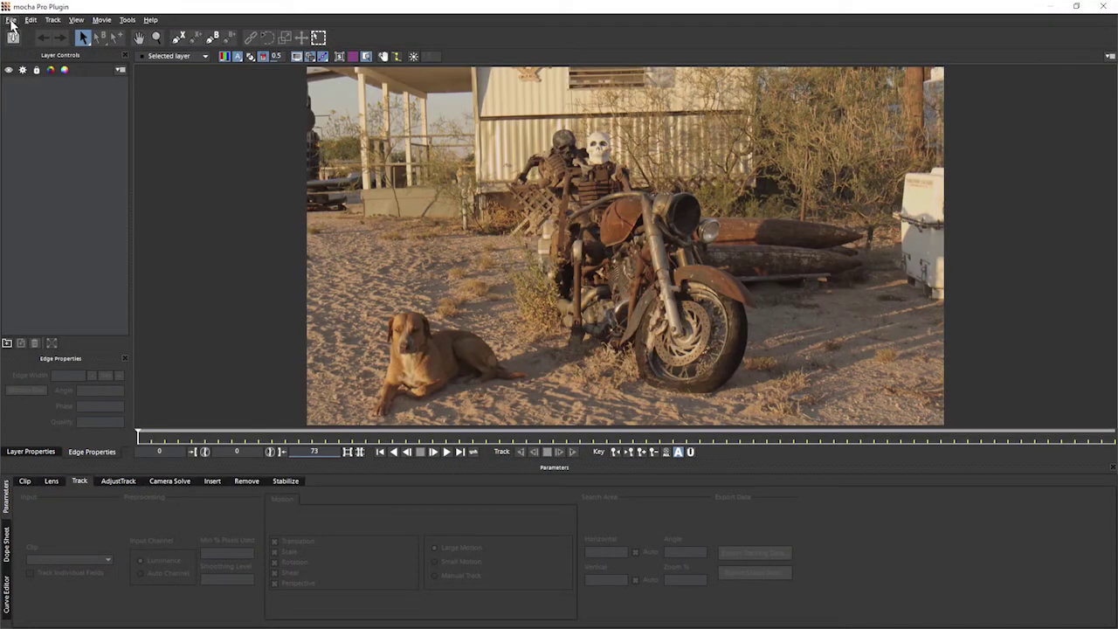
# Merge the 08 end.mocha project into the current mocha project
pyautogui.click(10, 20)
pyautogui.click(66, 32)
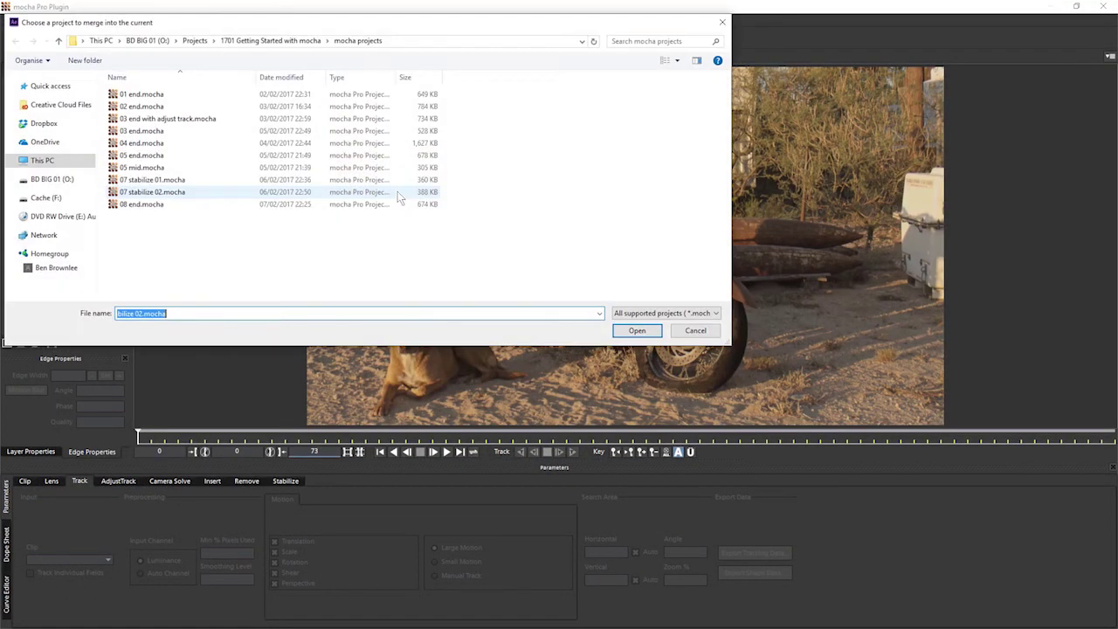
pyautogui.doubleClick(135, 203)
pyautogui.moveTo(827, 423); pyautogui.dragTo(88, 447)
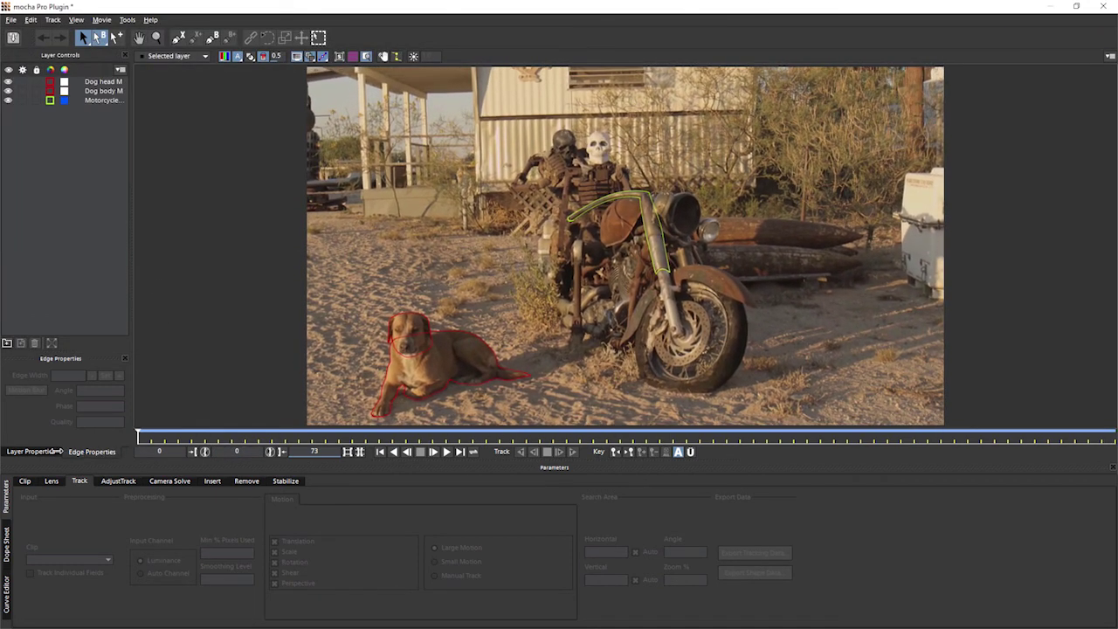
# Exit mocha back to After Effects and expand the mocha Pro effect's Matte settings
pyautogui.click(11, 19)
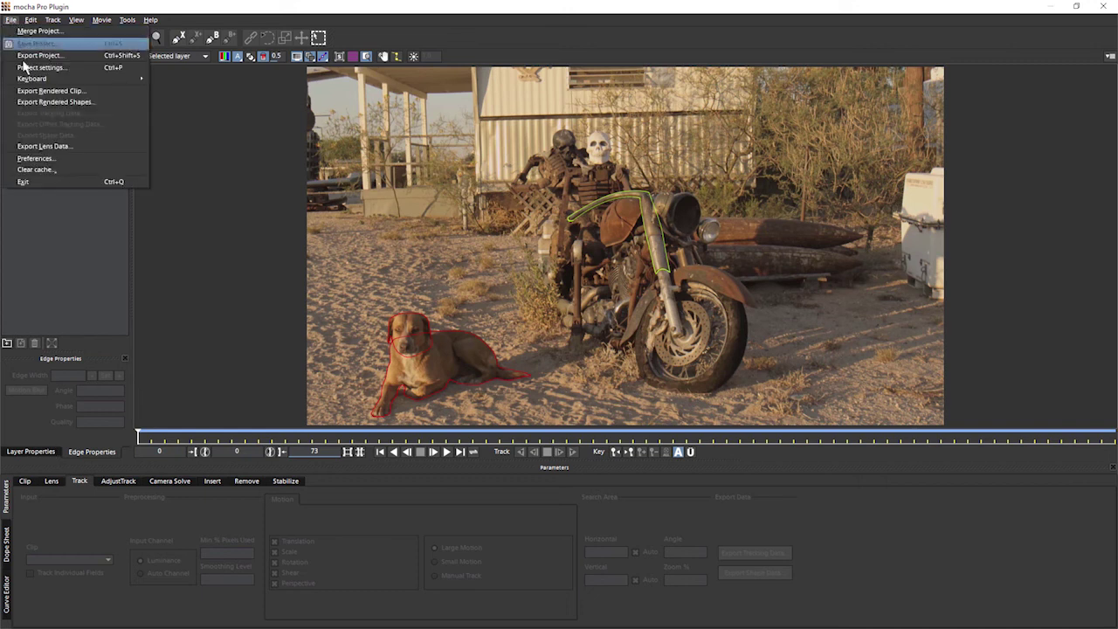
pyautogui.click(47, 183)
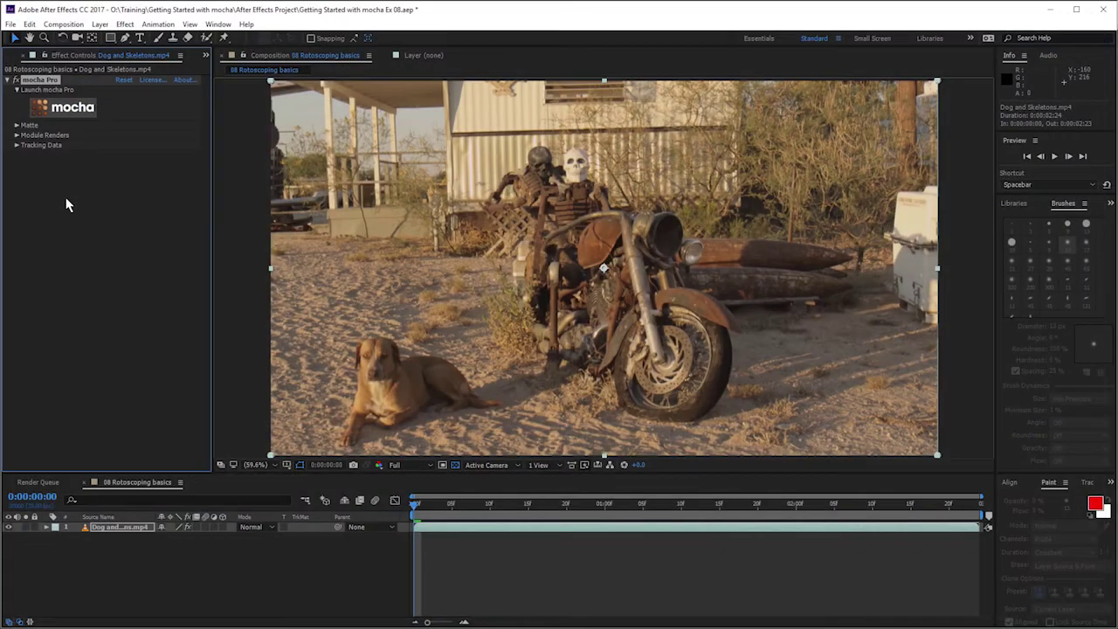
pyautogui.click(16, 125)
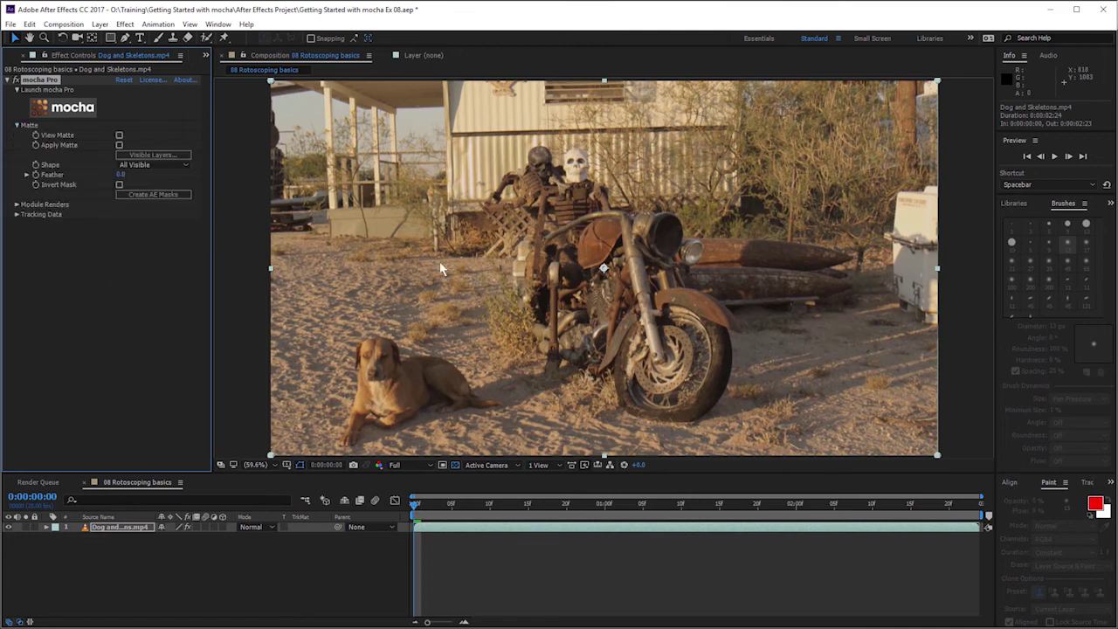
# Preview the mattes using View Matte and Apply Matte, leaving both options off
pyautogui.click(118, 136)
pyautogui.click(119, 136)
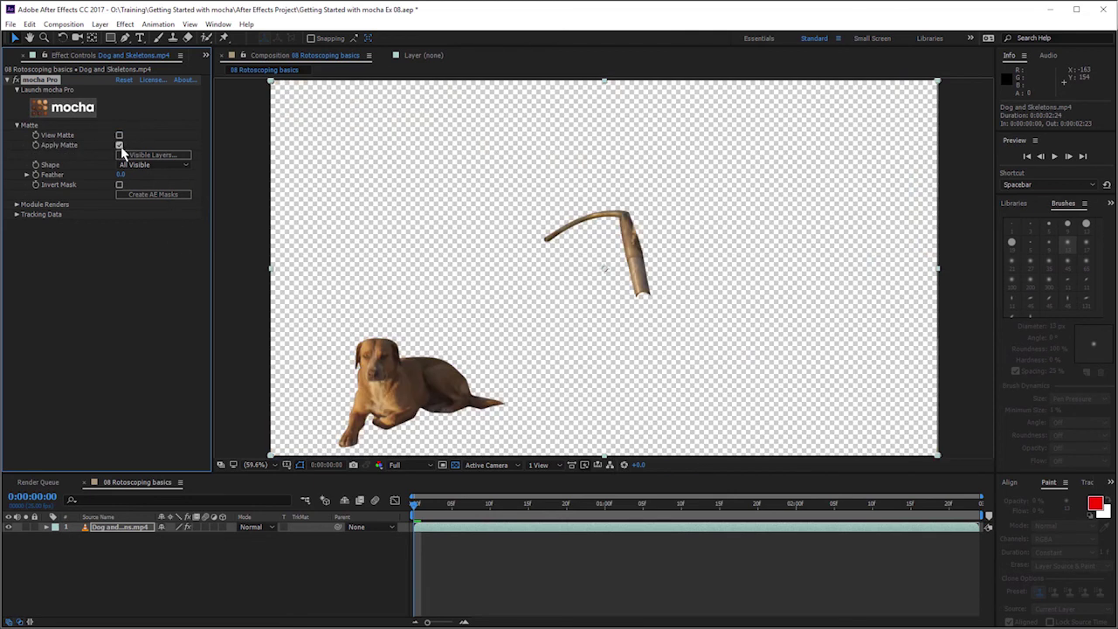
pyautogui.click(118, 145)
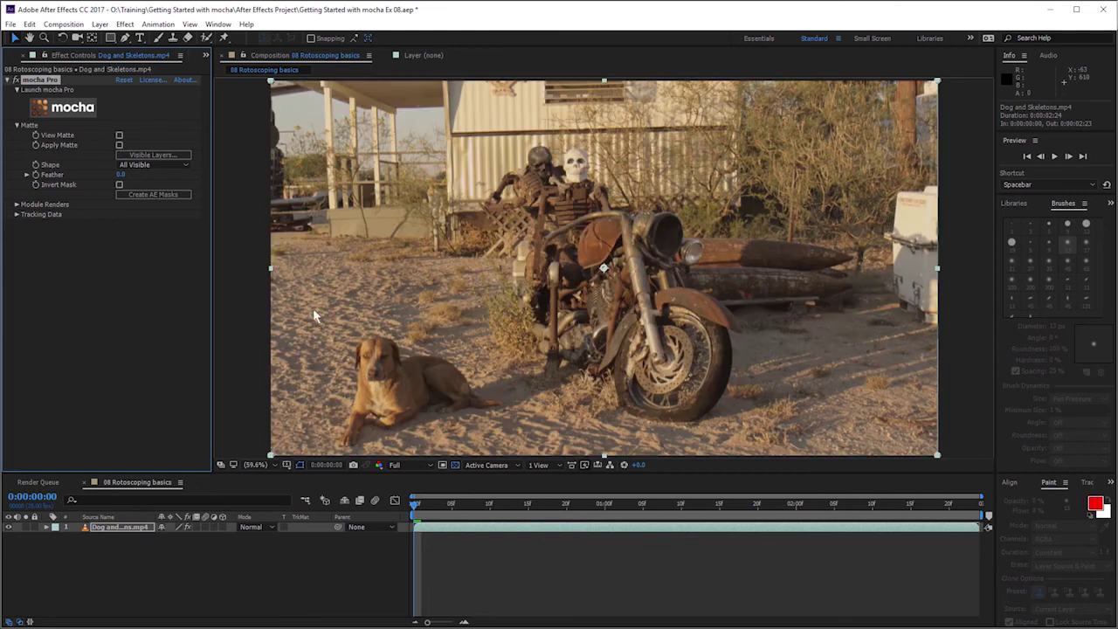
# Create AE masks from the mocha shapes, reveal their mask paths on the Dog and Skeletons.mp4 layer and preview the composition
pyautogui.click(179, 197)
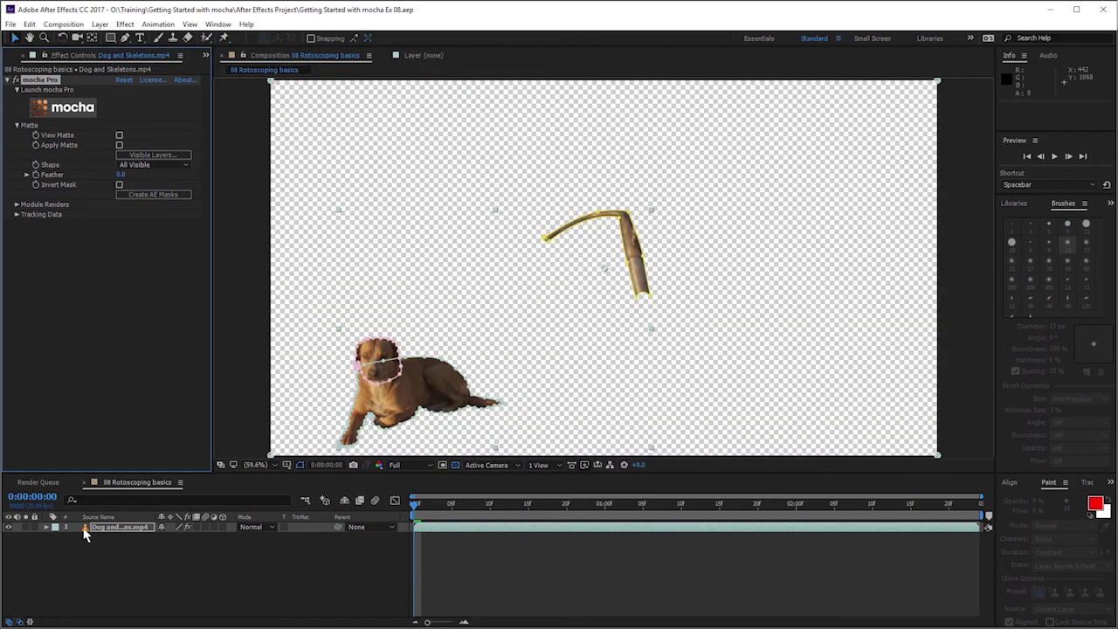
pyautogui.press('m')
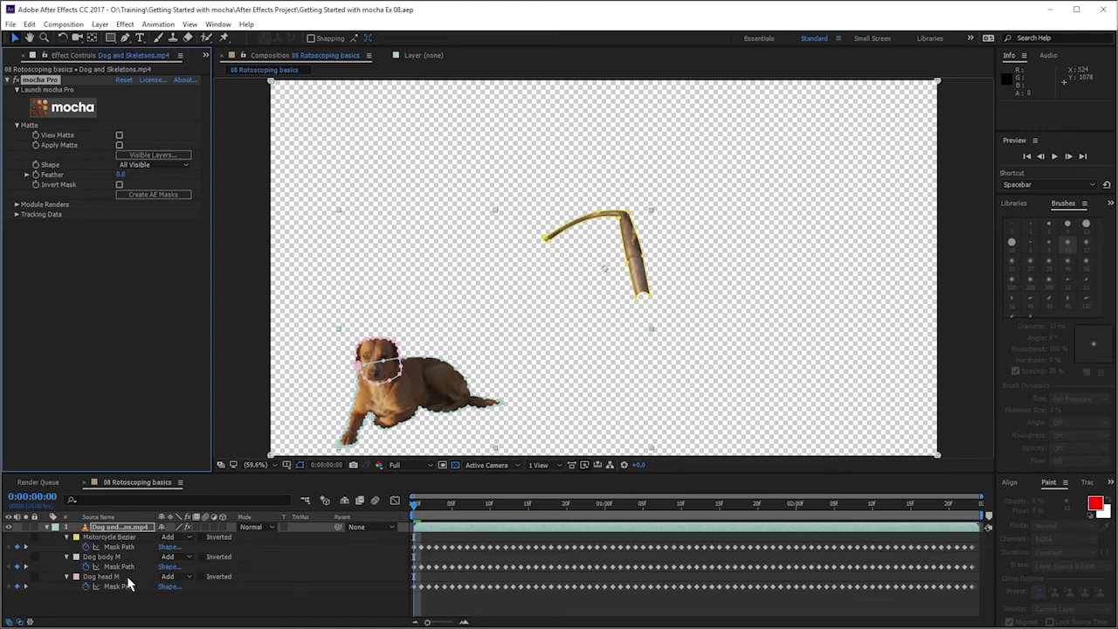
pyautogui.moveTo(438, 493); pyautogui.dragTo(425, 526)
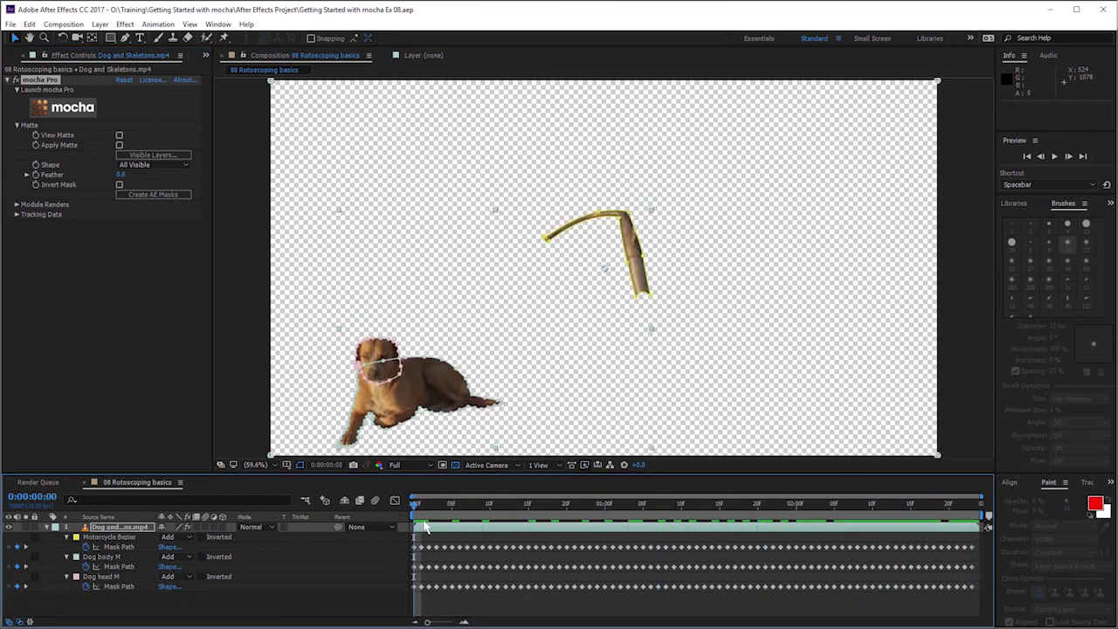
# Enable motion blur for the Dog and Skeletons.mp4 layer and the composition, hide the mask outlines and play the result
pyautogui.click(205, 528)
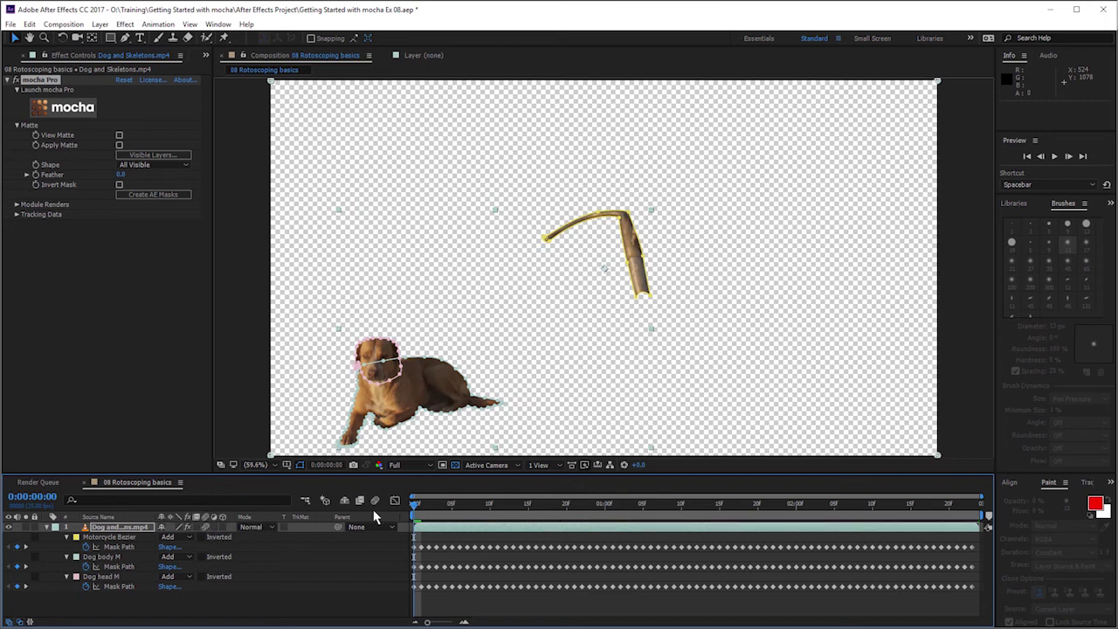
pyautogui.click(375, 502)
pyautogui.click(300, 465)
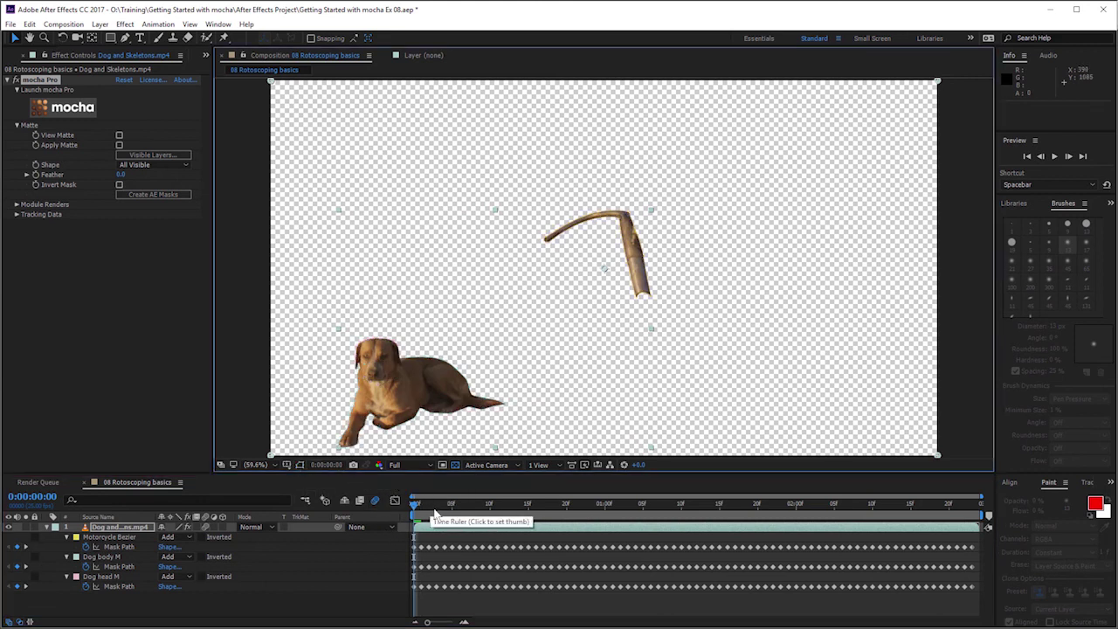
pyautogui.press('space')
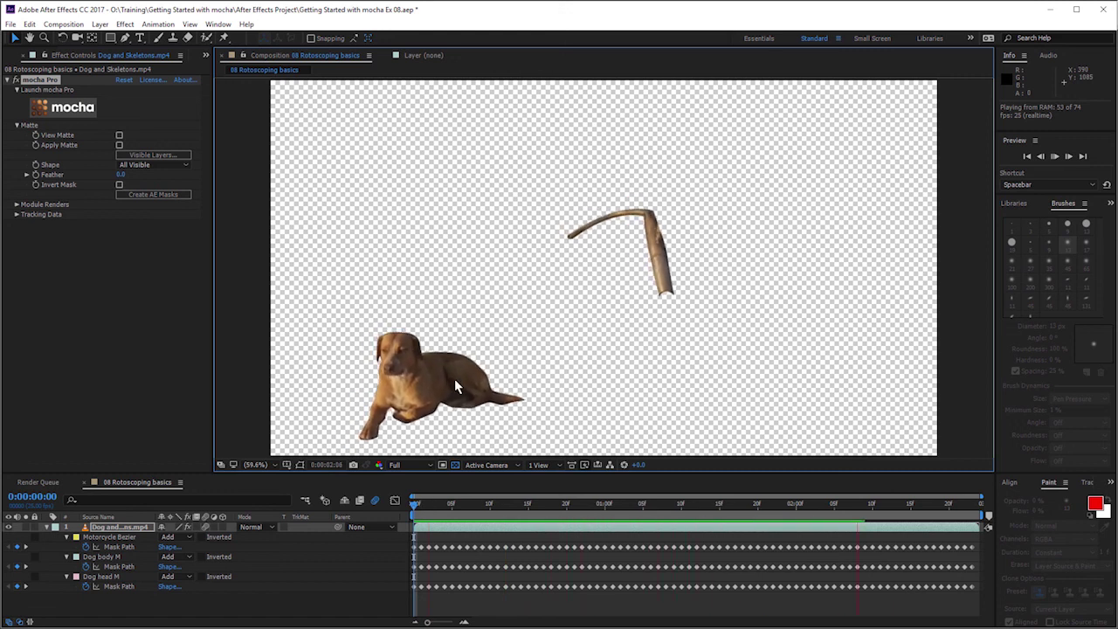
# Set the Motorcycle Bezier mask's feather to 2.0 pixels, stop playback and collapse its properties
pyautogui.click(75, 537)
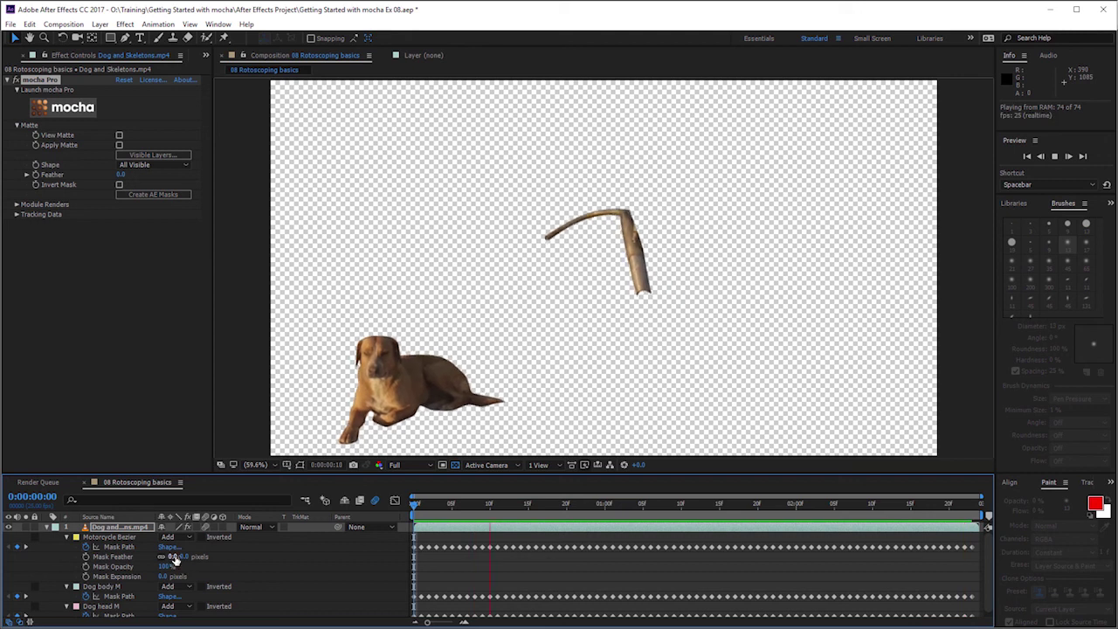
pyautogui.moveTo(171, 557)
pyautogui.mouseDown()
pyautogui.moveTo(196, 564)
pyautogui.moveTo(182, 556)
pyautogui.mouseUp()
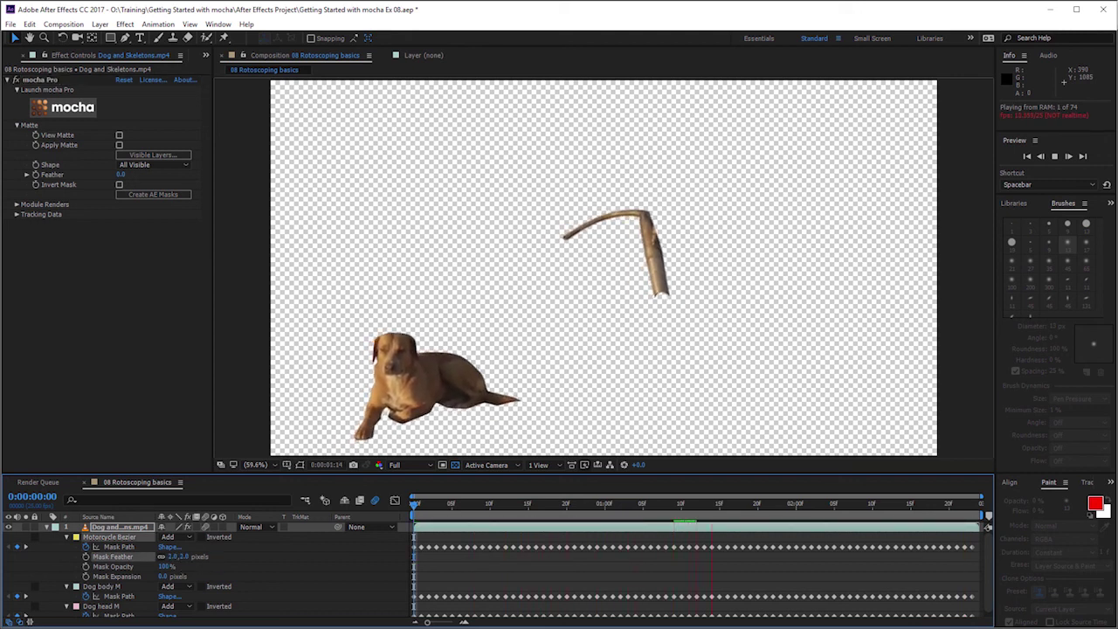
pyautogui.press('space')
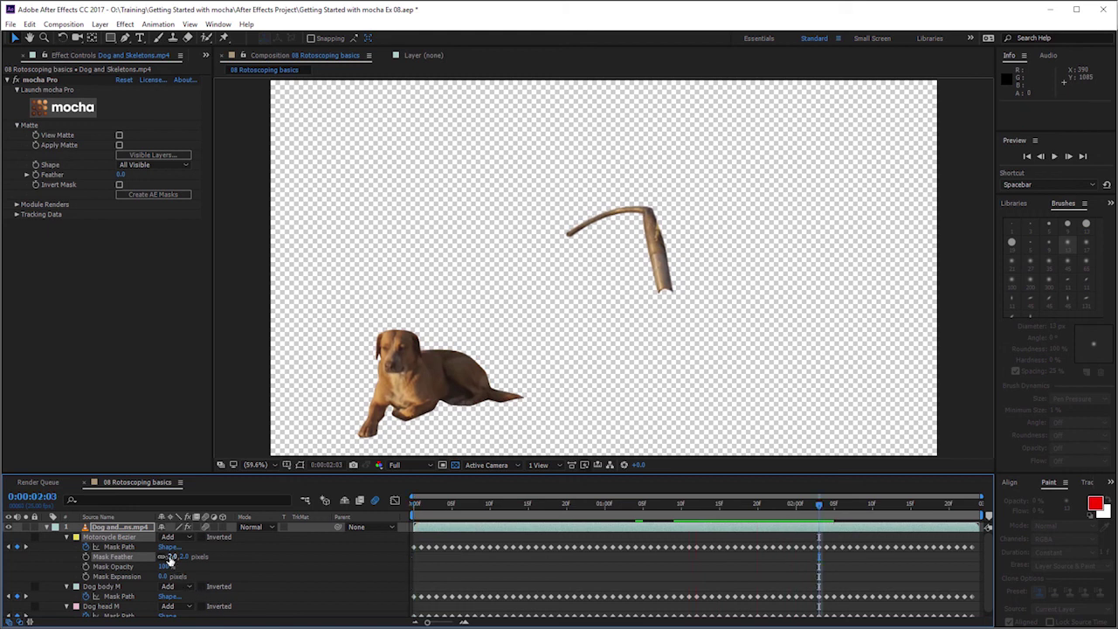
pyautogui.click(109, 537)
pyautogui.click(76, 536)
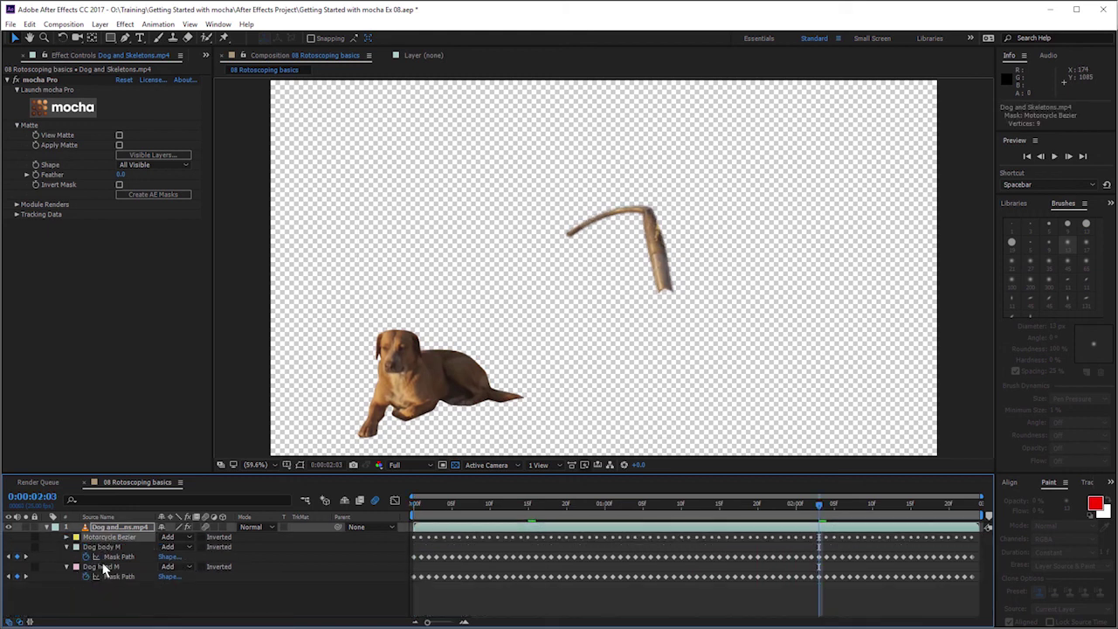
# Relaunch mocha and open the shape data export for the Dog head M, Dog body M and Motorcycle Bezier layers together
pyautogui.click(72, 106)
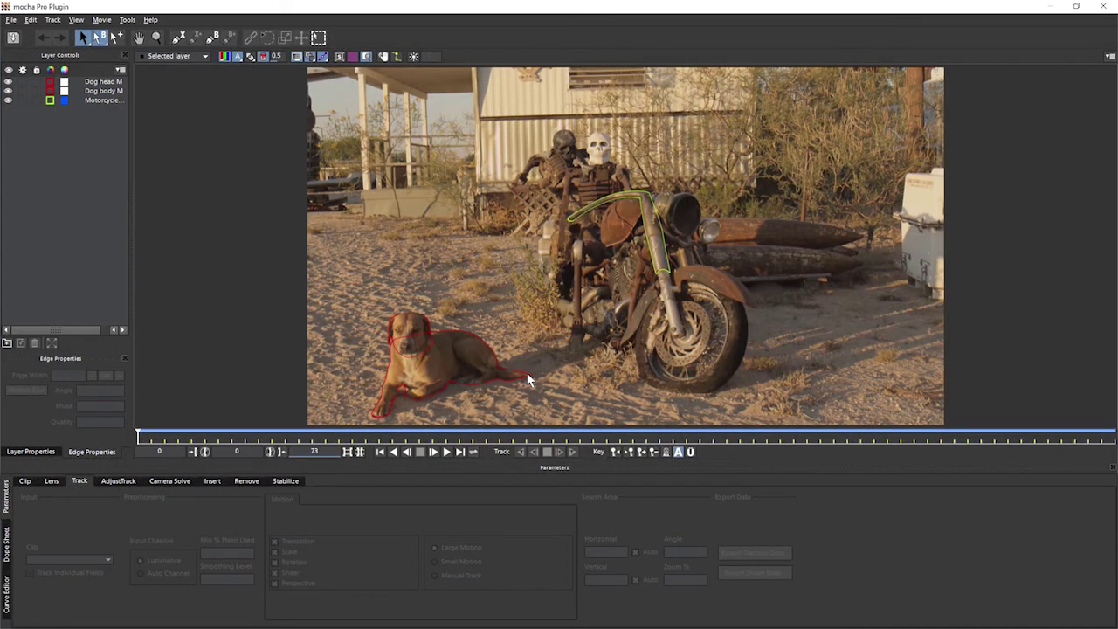
pyautogui.click(101, 81)
pyautogui.keyDown('shift'); pyautogui.click(105, 99); pyautogui.keyUp('shift')
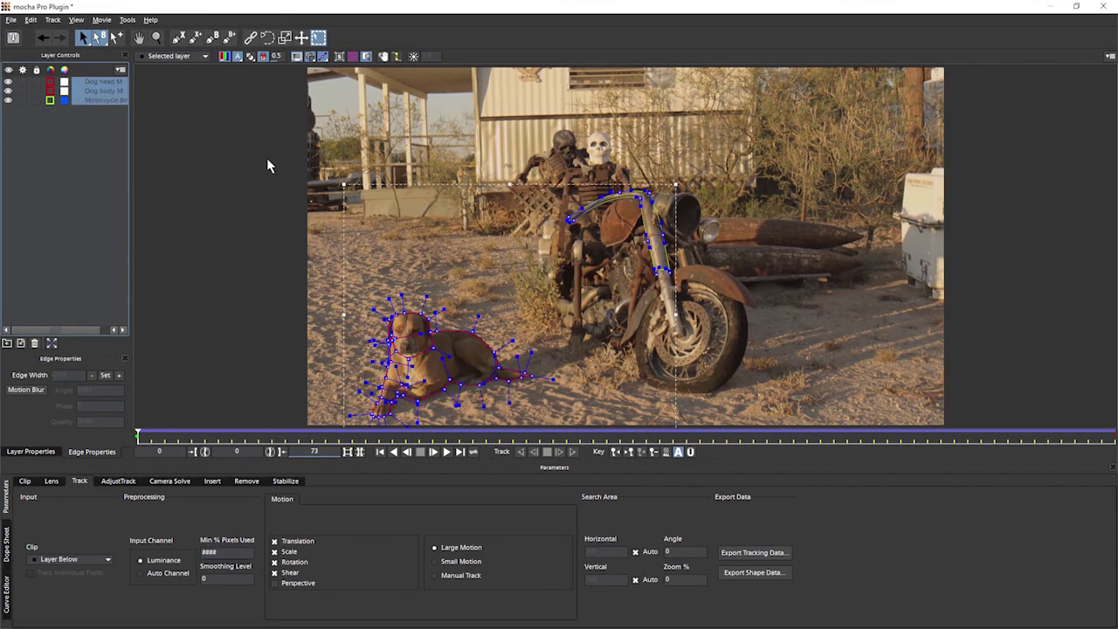
pyautogui.click(778, 576)
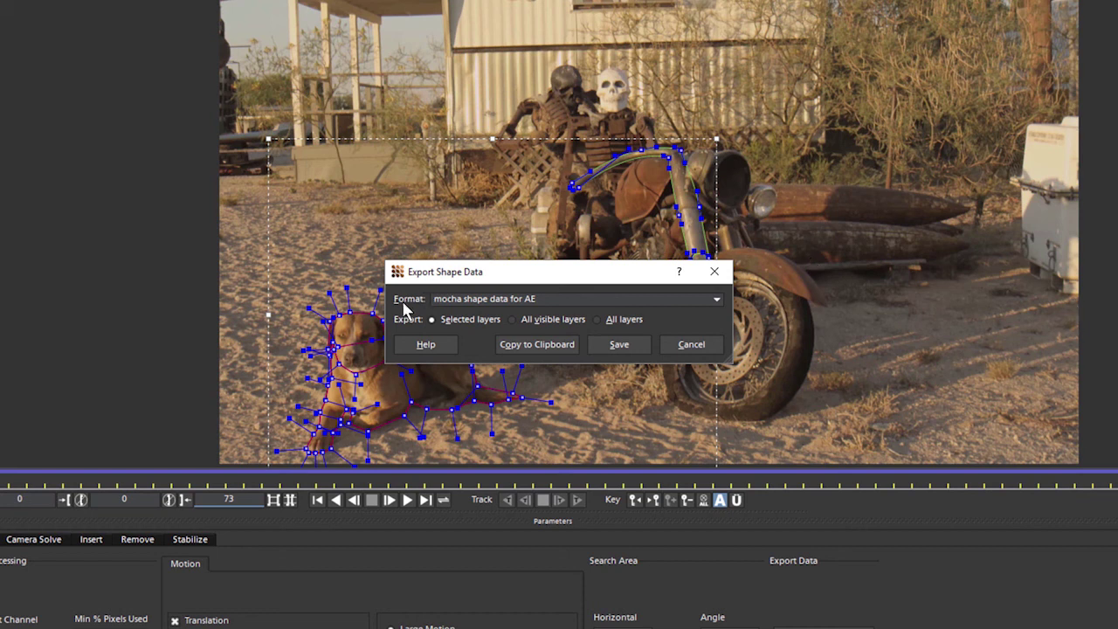
# Review the available export formats and copy the selected layers to the clipboard as mocha shape data for AE
pyautogui.click(693, 303)
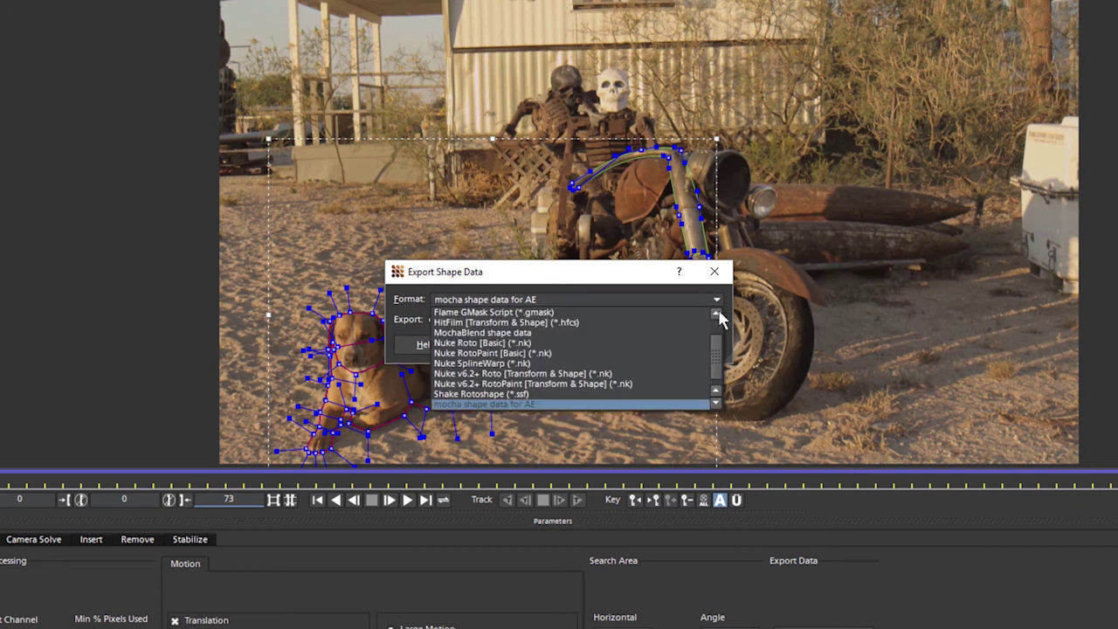
pyautogui.scroll(-1, 668, 365)
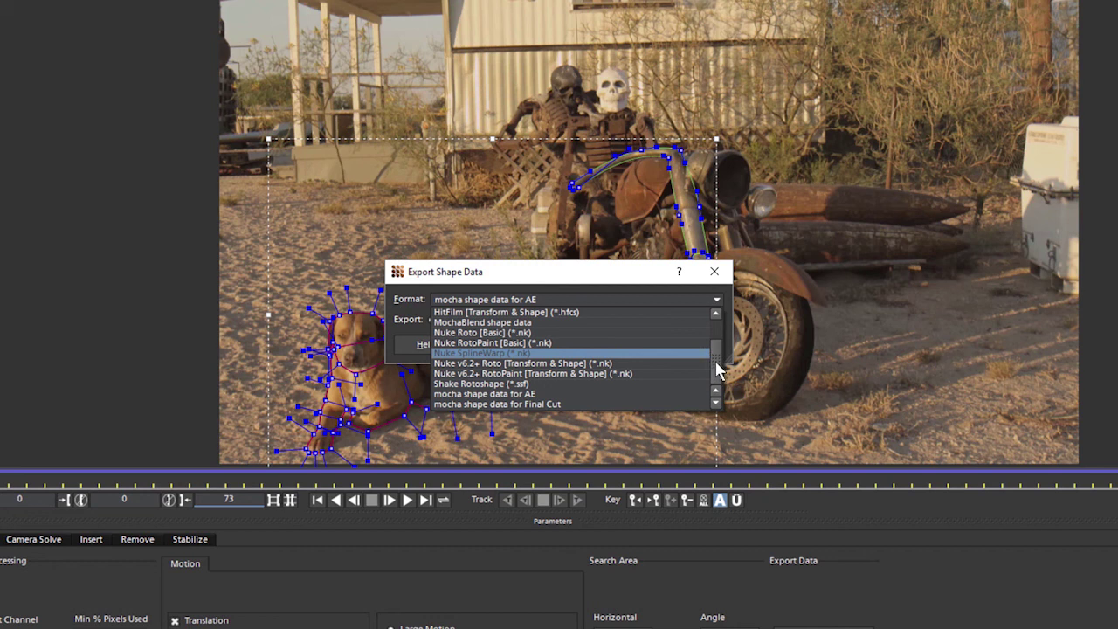
pyautogui.moveTo(717, 371); pyautogui.dragTo(716, 307)
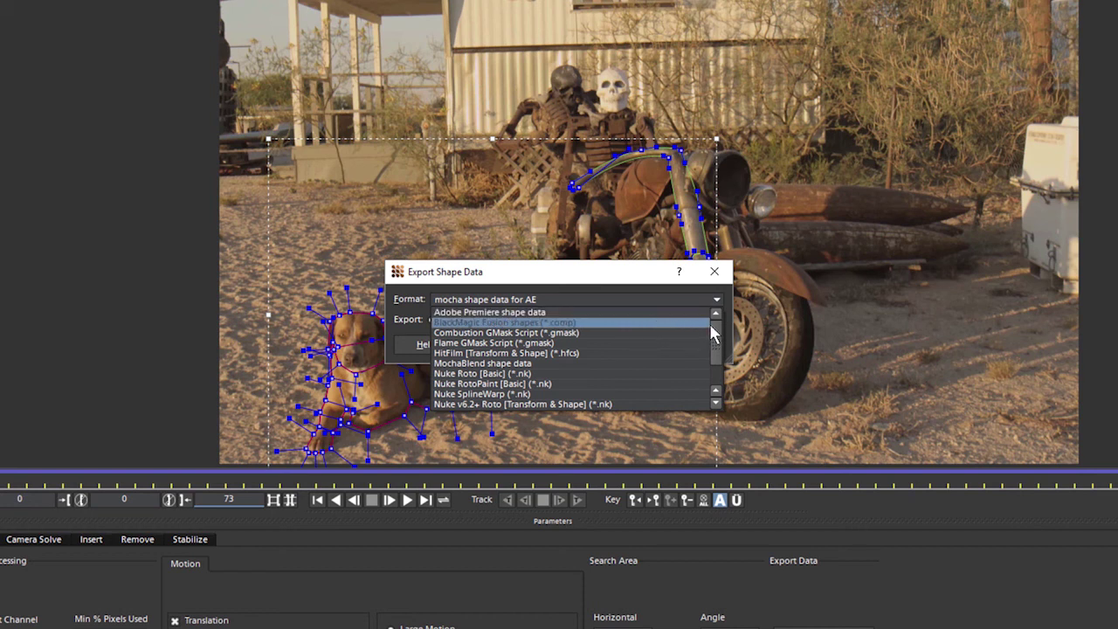
pyautogui.scroll(-2, 699, 325)
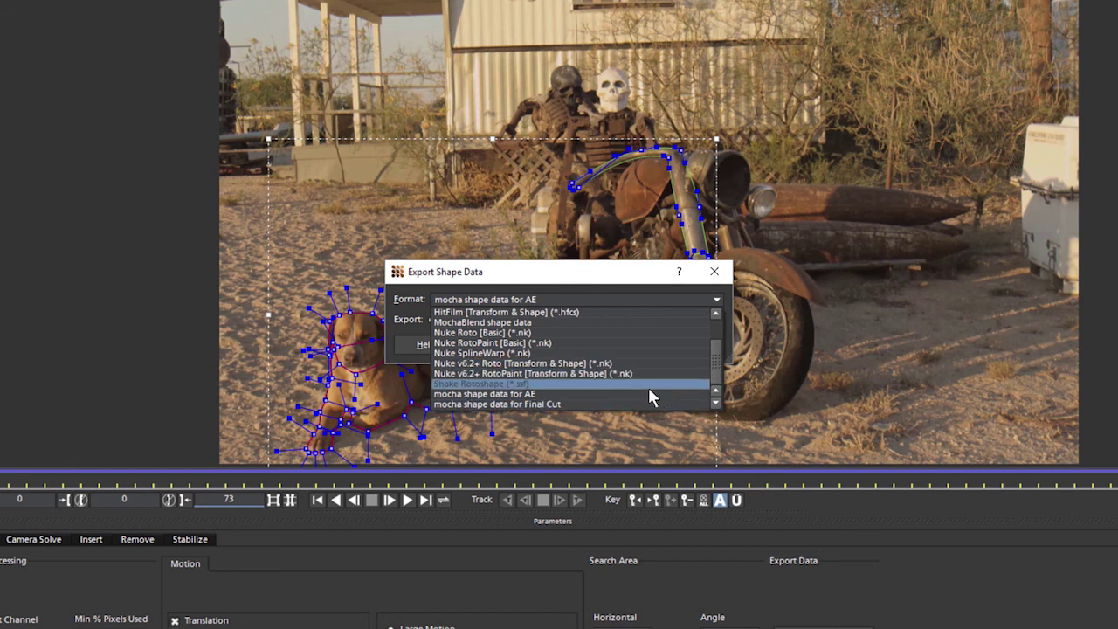
pyautogui.click(543, 394)
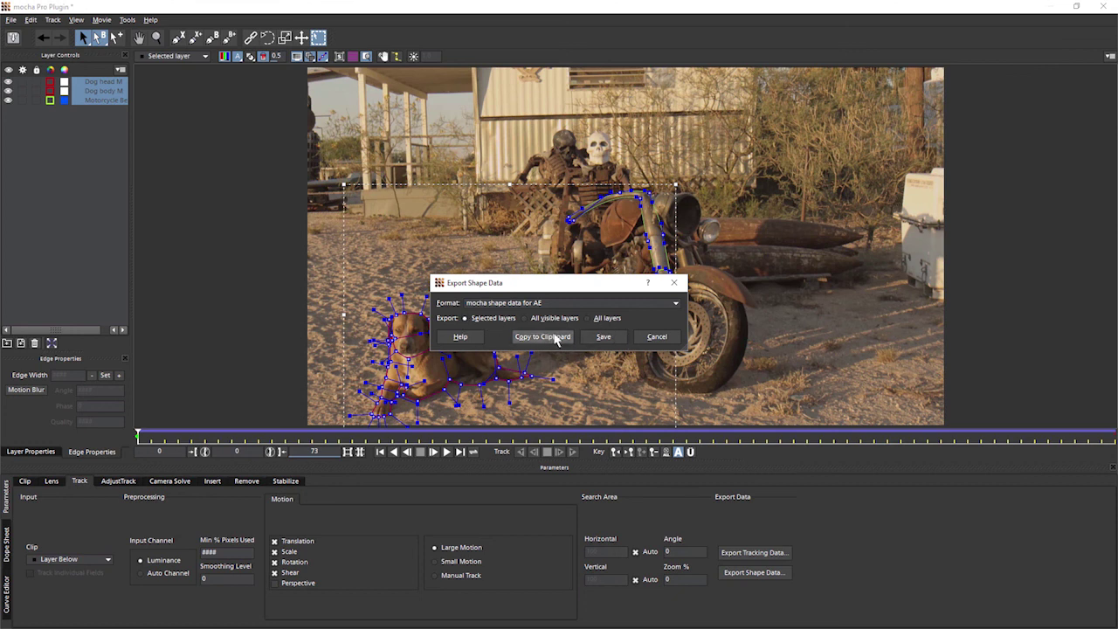
pyautogui.click(556, 339)
# Exit mocha, saving the project changes, to return to After Effects
pyautogui.click(10, 20)
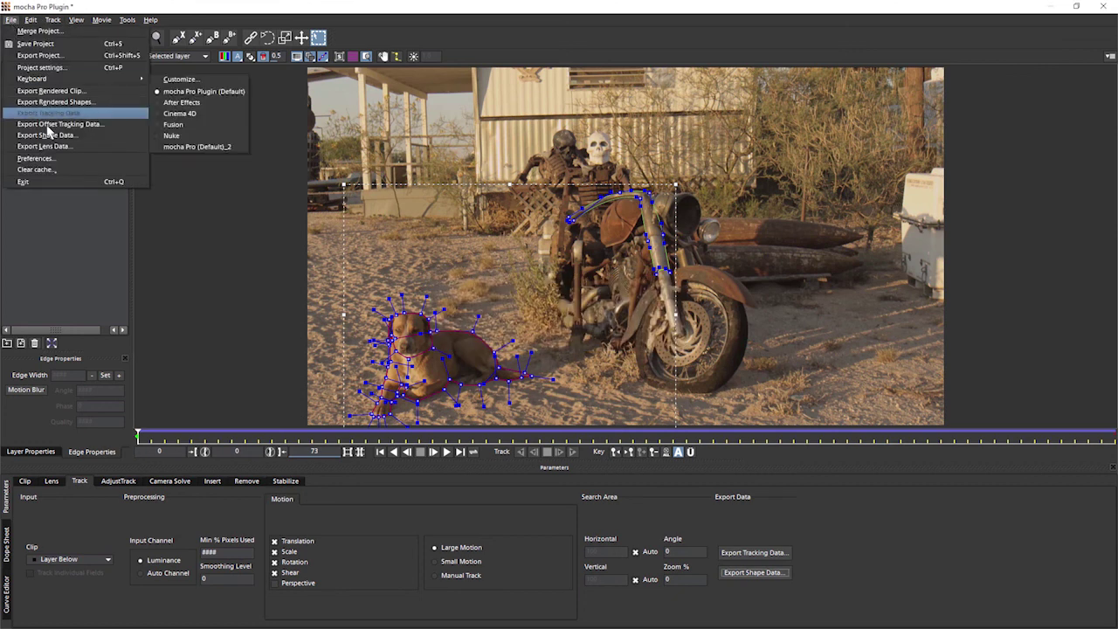
pyautogui.click(59, 189)
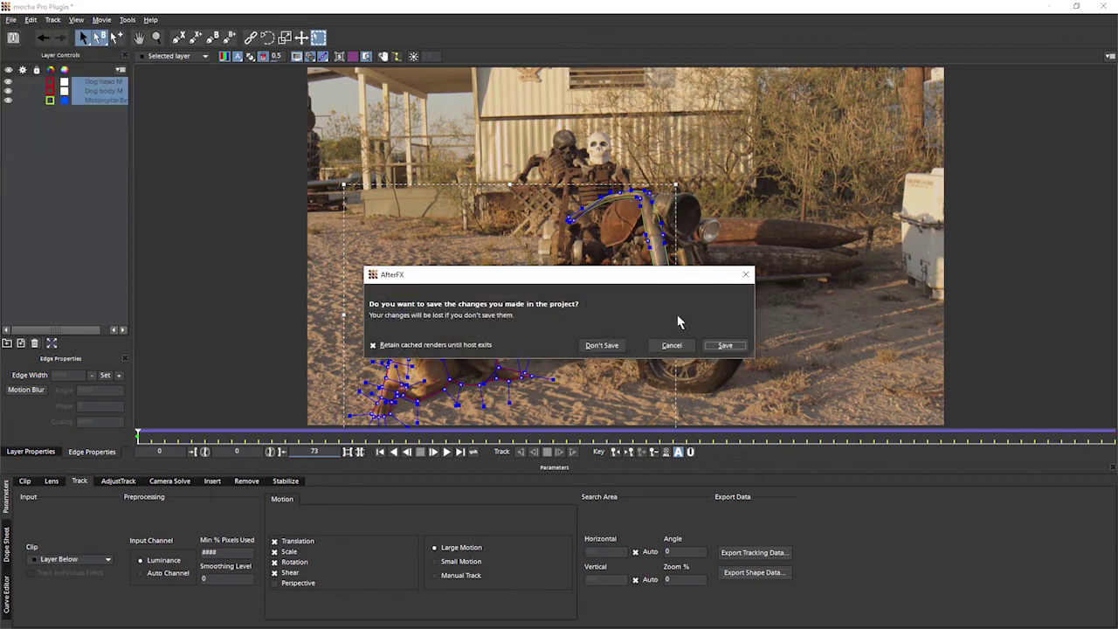
pyautogui.click(725, 347)
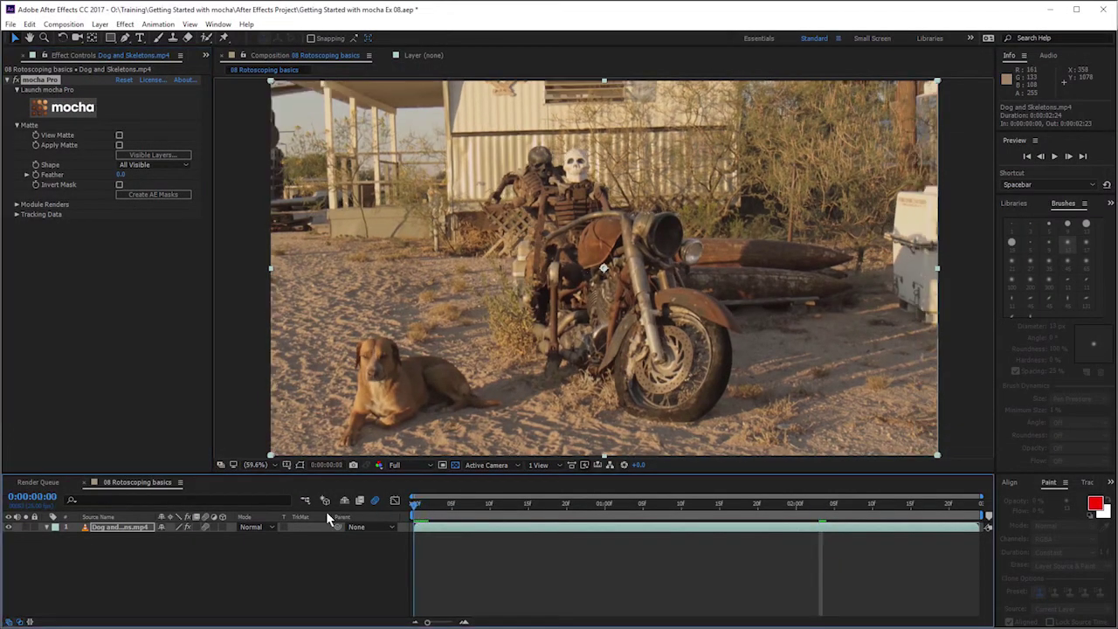
# Paste the copied shapes as mocha masks onto the Dog and Skeletons.mp4 layer and select the Dog head M mask
pyautogui.click(131, 528)
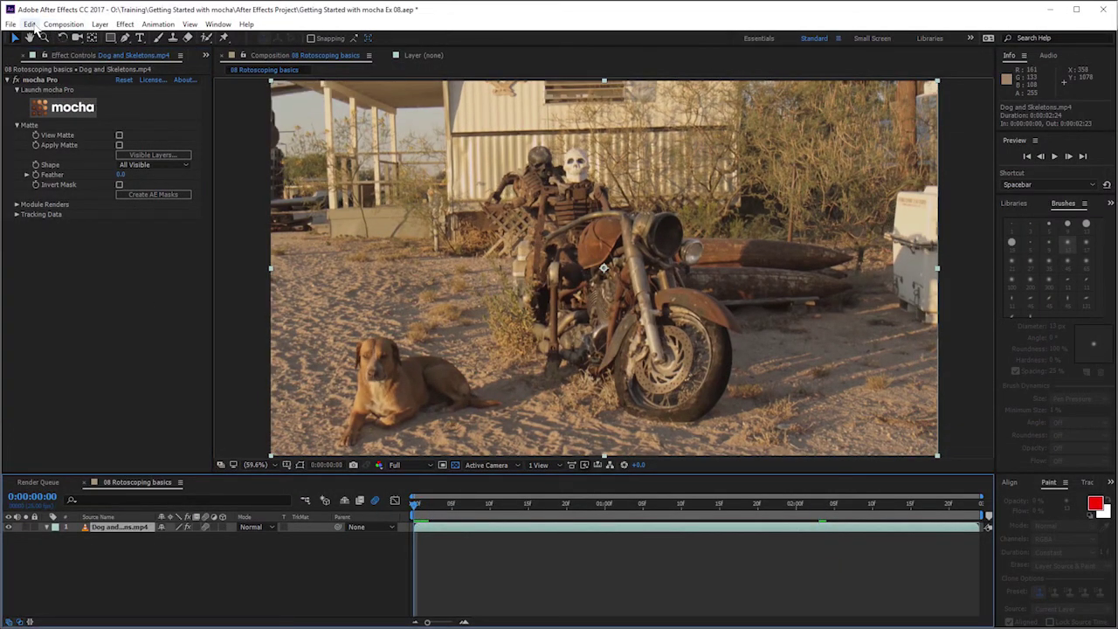
pyautogui.click(29, 23)
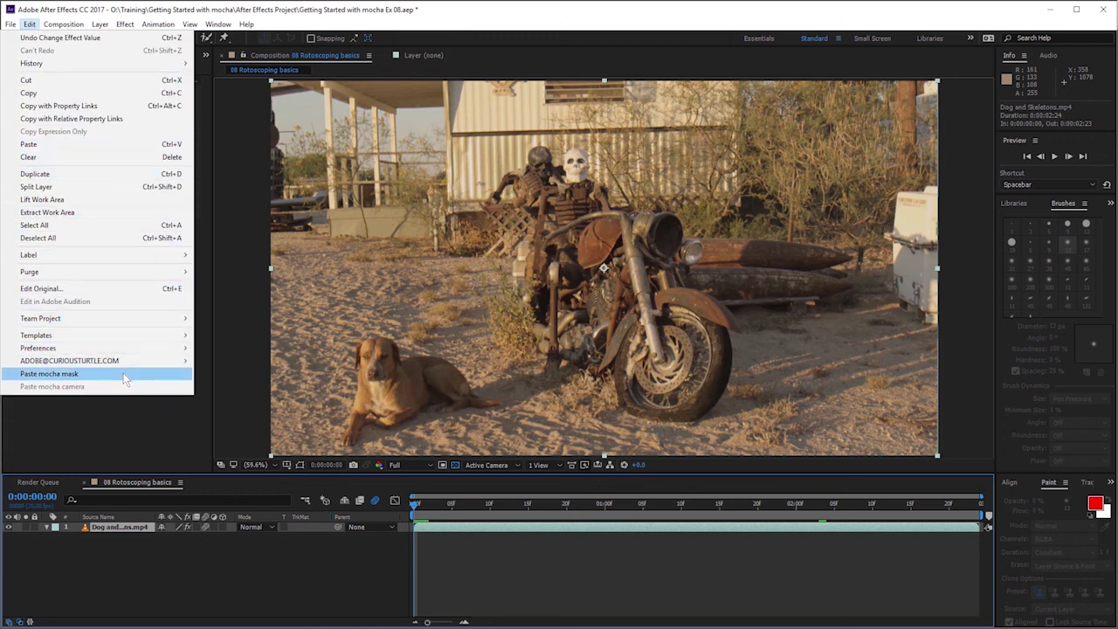
pyautogui.click(49, 374)
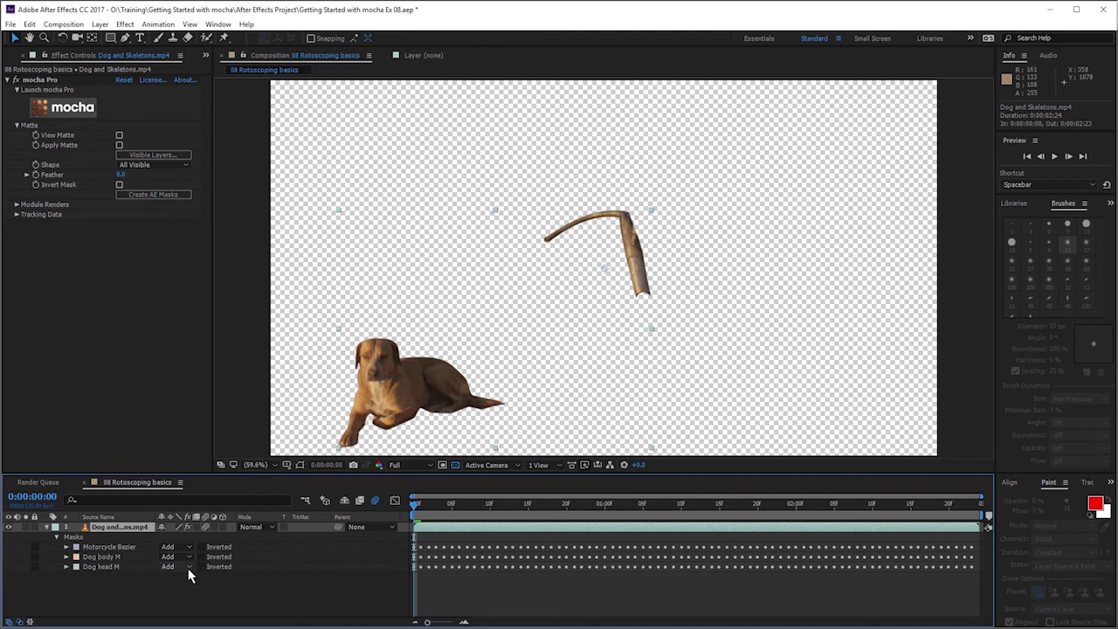
pyautogui.click(102, 565)
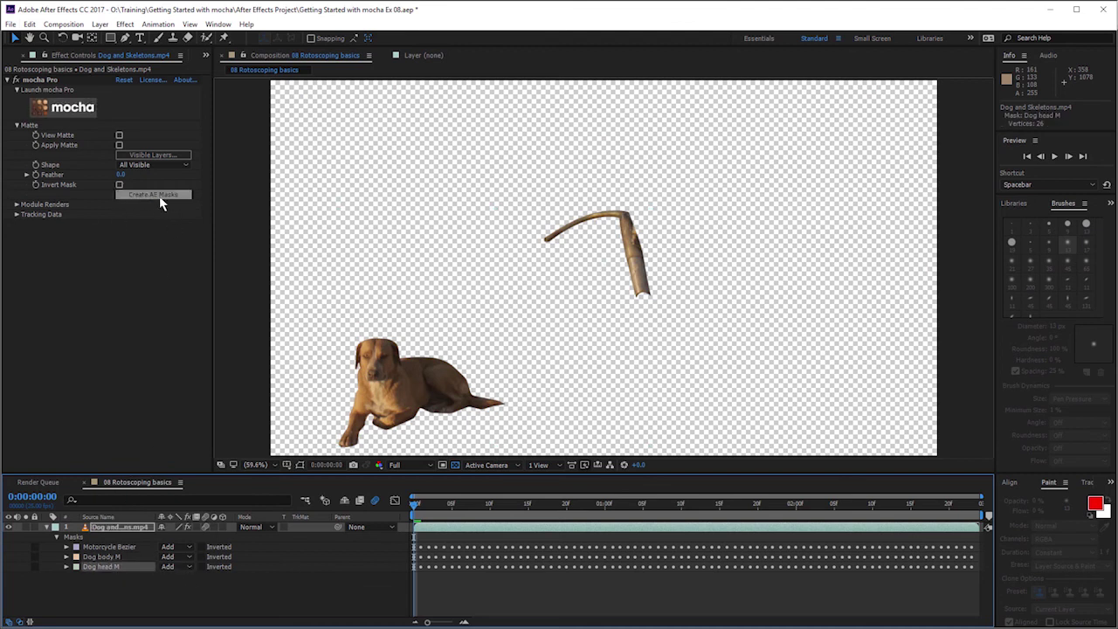